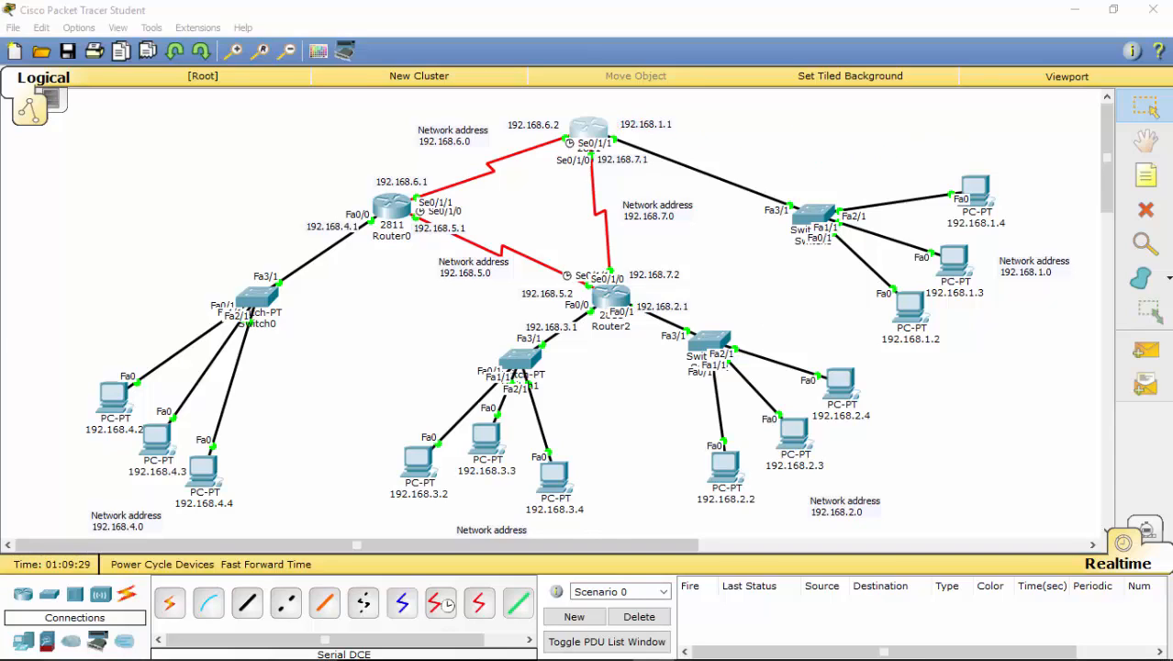
mouse_move(804, 129)
left_mouse_down()
mouse_move(619, 102)
mouse_move(596, 206)
mouse_move(958, 349)
mouse_move(962, 154)
mouse_move(747, 110)
left_mouse_up()
mouse_move(685, 275)
left_mouse_down()
mouse_move(473, 316)
mouse_move(647, 551)
mouse_move(858, 360)
mouse_move(611, 283)
left_mouse_up()
mouse_move(440, 163)
left_mouse_down()
mouse_move(216, 226)
mouse_move(69, 519)
mouse_move(286, 388)
mouse_move(449, 195)
mouse_move(439, 165)
left_mouse_up()
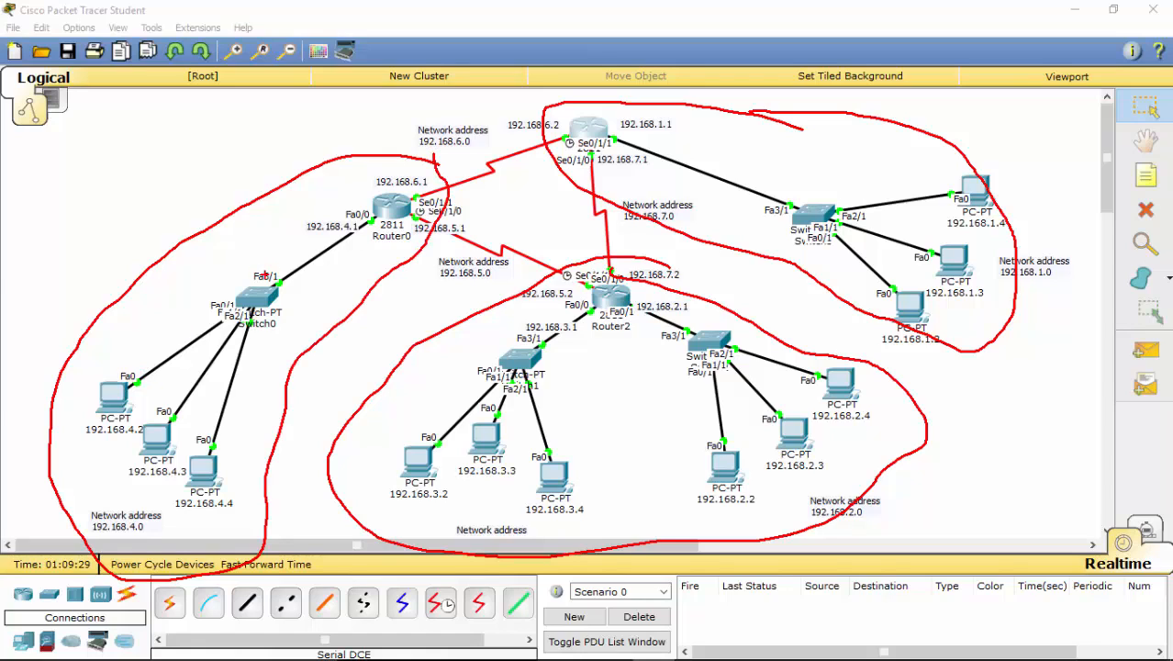
mouse_move(290, 218)
left_mouse_down()
mouse_move(522, 100)
mouse_move(538, 110)
left_mouse_up()
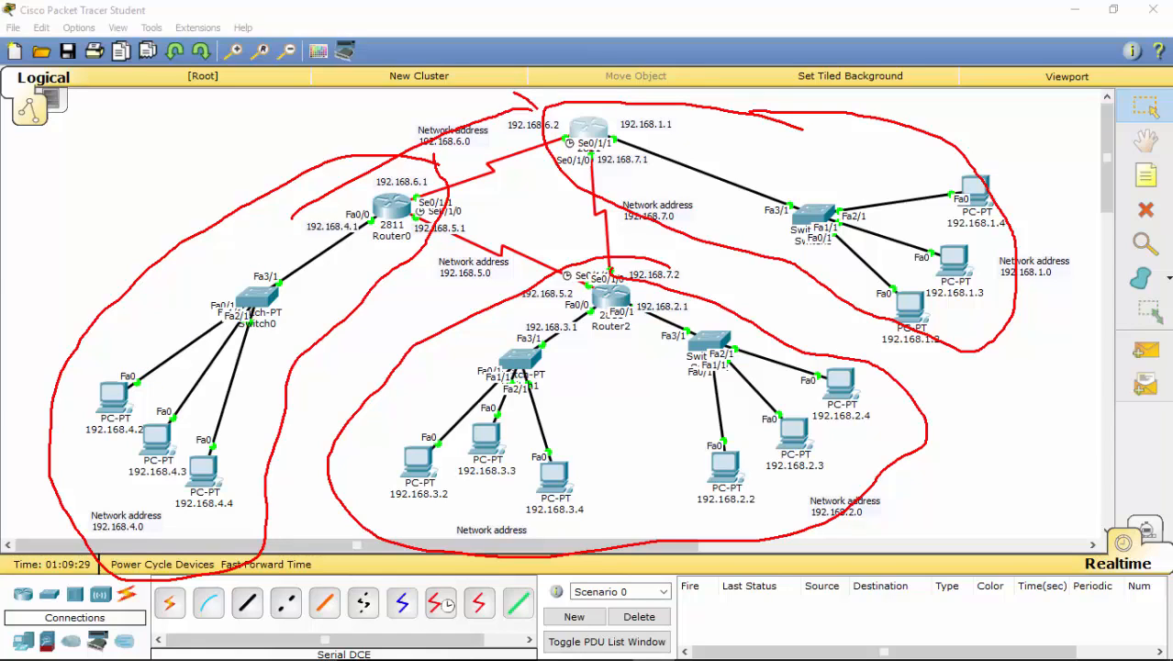
mouse_move(426, 199)
left_mouse_down()
mouse_move(577, 248)
mouse_move(543, 266)
left_mouse_up()
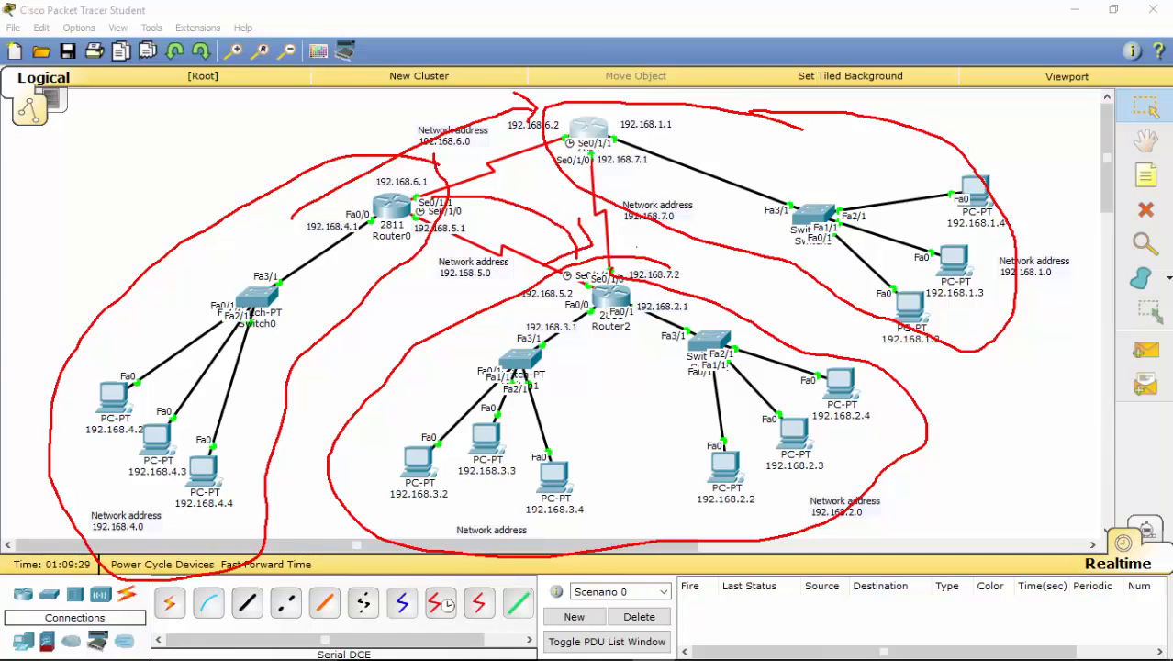
key("Escape")
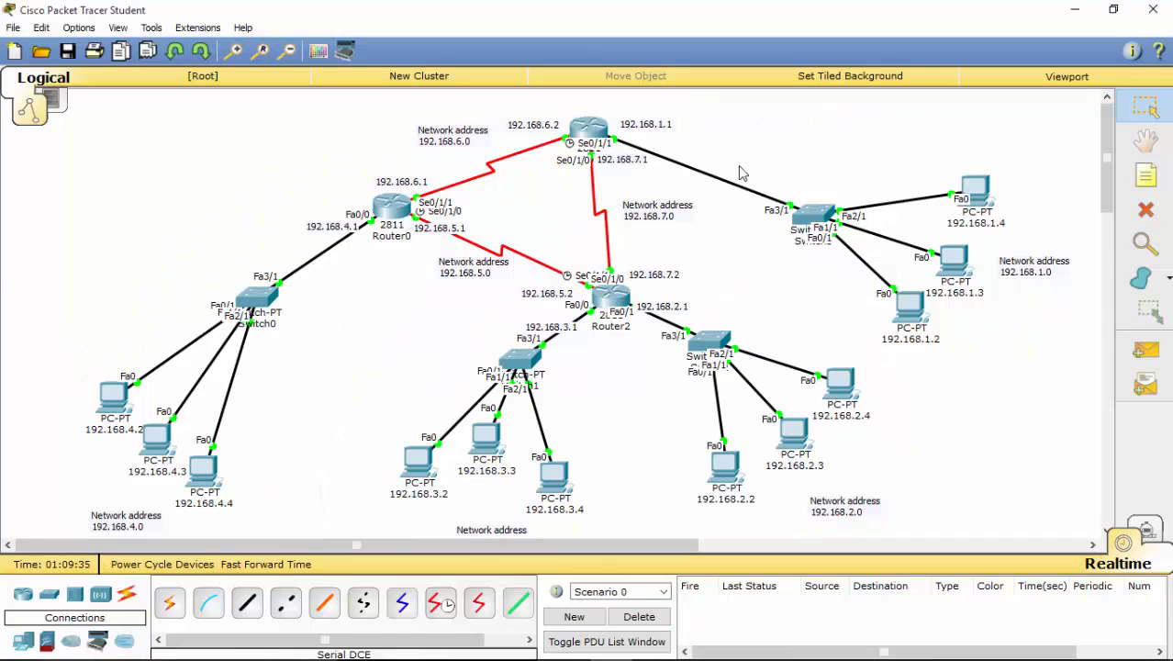
mouse_move(993, 143)
left_mouse_down()
mouse_move(790, 336)
mouse_move(1050, 188)
mouse_move(962, 130)
left_mouse_up()
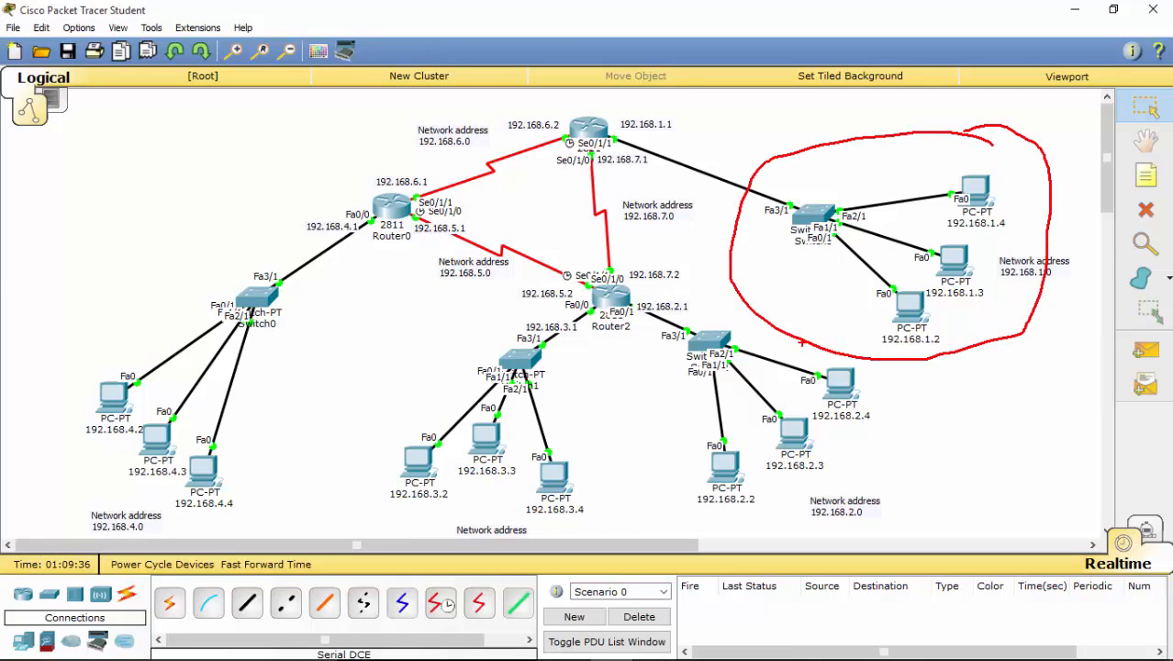
mouse_move(767, 320)
left_mouse_down()
mouse_move(655, 300)
mouse_move(404, 459)
mouse_move(839, 531)
mouse_move(729, 309)
left_mouse_up()
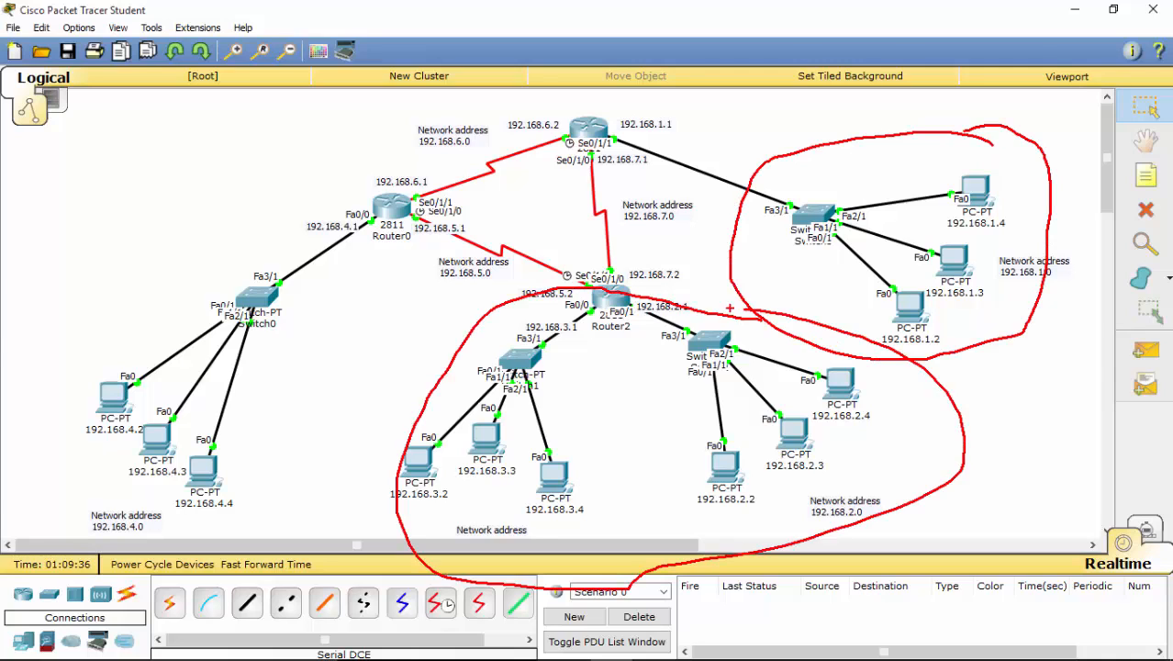
mouse_move(258, 241)
left_mouse_down()
mouse_move(95, 403)
mouse_move(156, 507)
mouse_move(290, 274)
mouse_move(223, 195)
left_mouse_up()
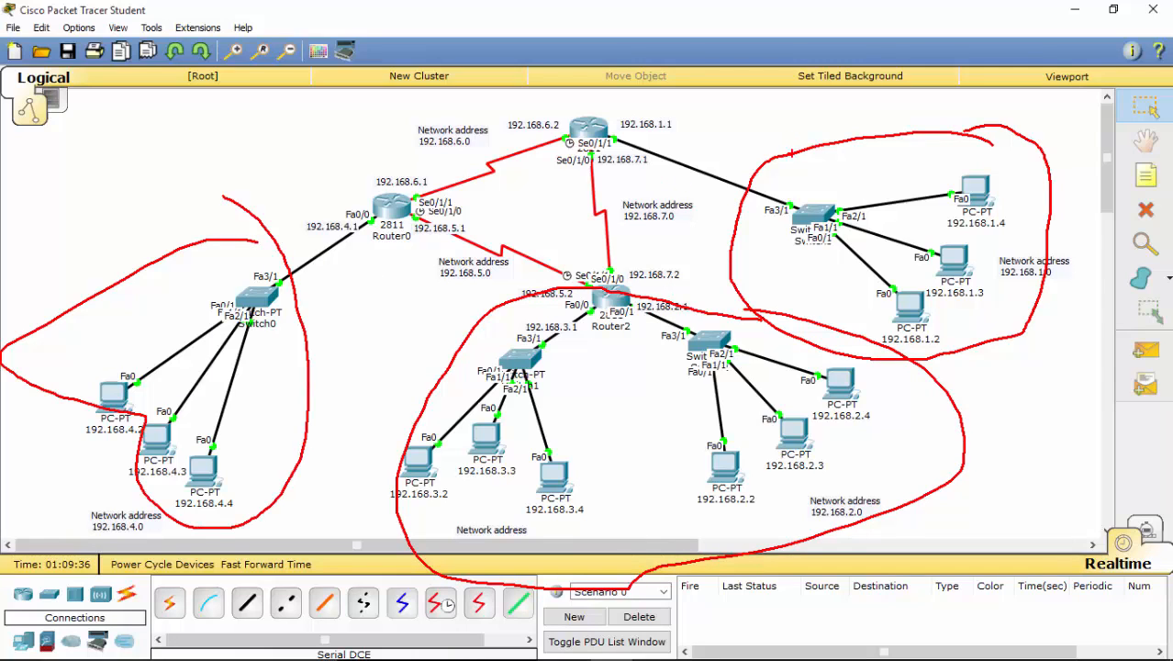
mouse_move(791, 152)
left_mouse_down()
mouse_move(762, 117)
mouse_move(407, 120)
mouse_move(274, 196)
mouse_move(308, 206)
mouse_move(268, 170)
mouse_move(459, 95)
mouse_move(654, 99)
mouse_move(838, 122)
mouse_move(803, 128)
left_mouse_up()
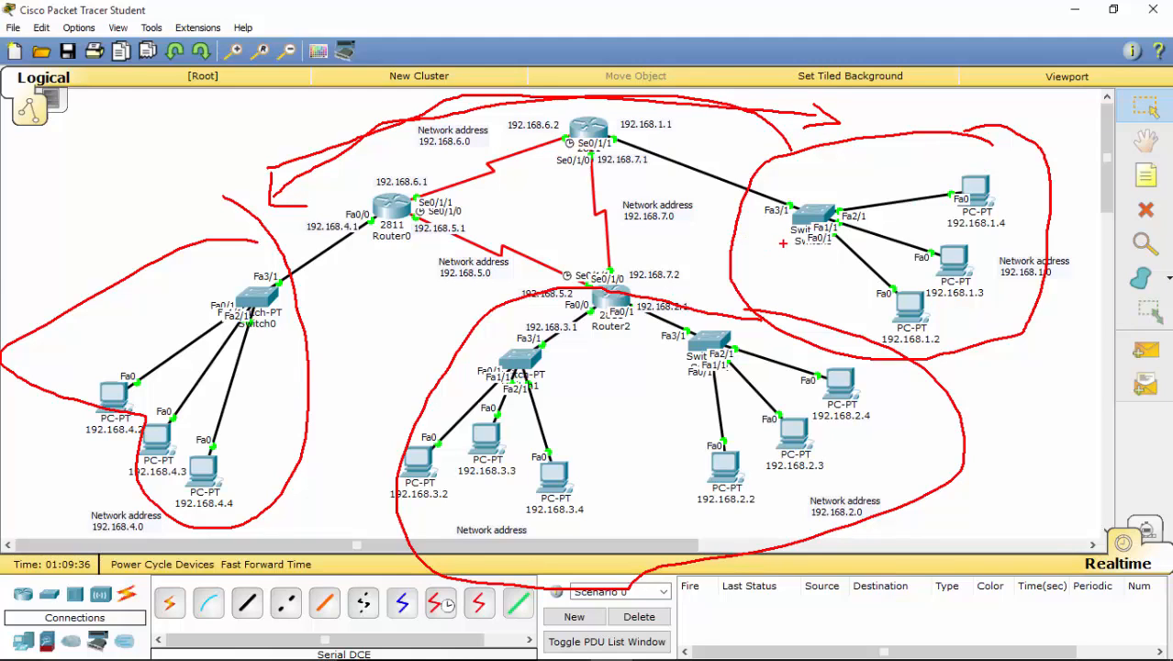
key("Escape")
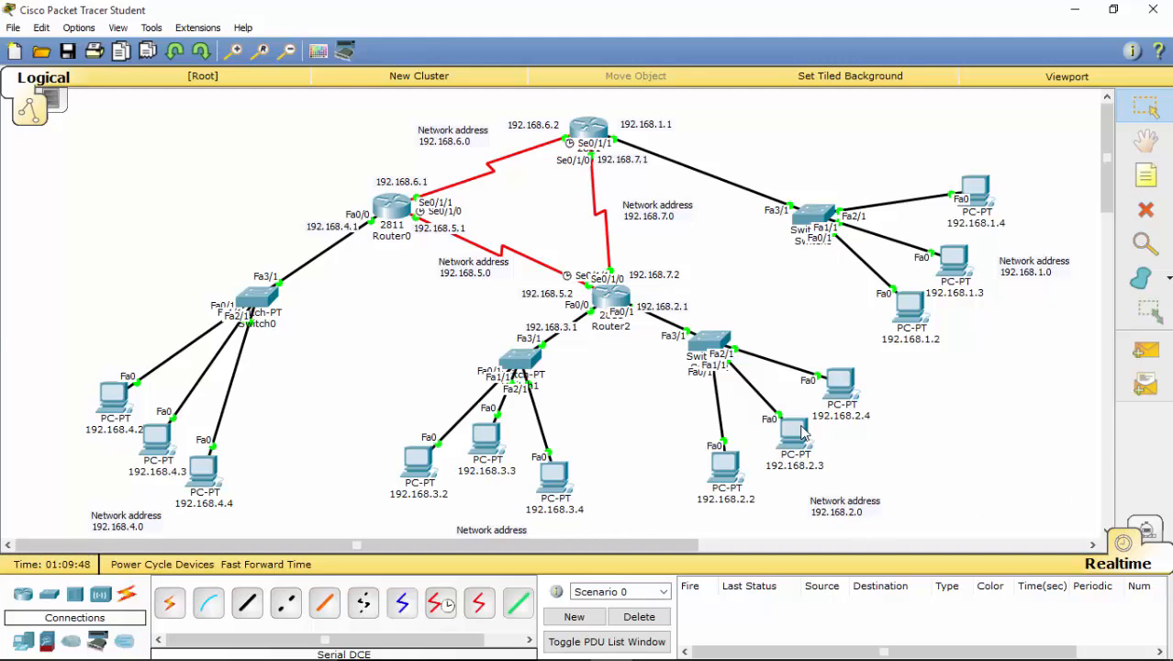
mouse_move(952, 152)
left_mouse_down()
mouse_move(863, 365)
mouse_move(996, 193)
mouse_move(925, 141)
mouse_move(824, 161)
mouse_move(691, 90)
mouse_move(536, 99)
mouse_move(372, 140)
mouse_move(275, 234)
mouse_move(302, 223)
left_mouse_up()
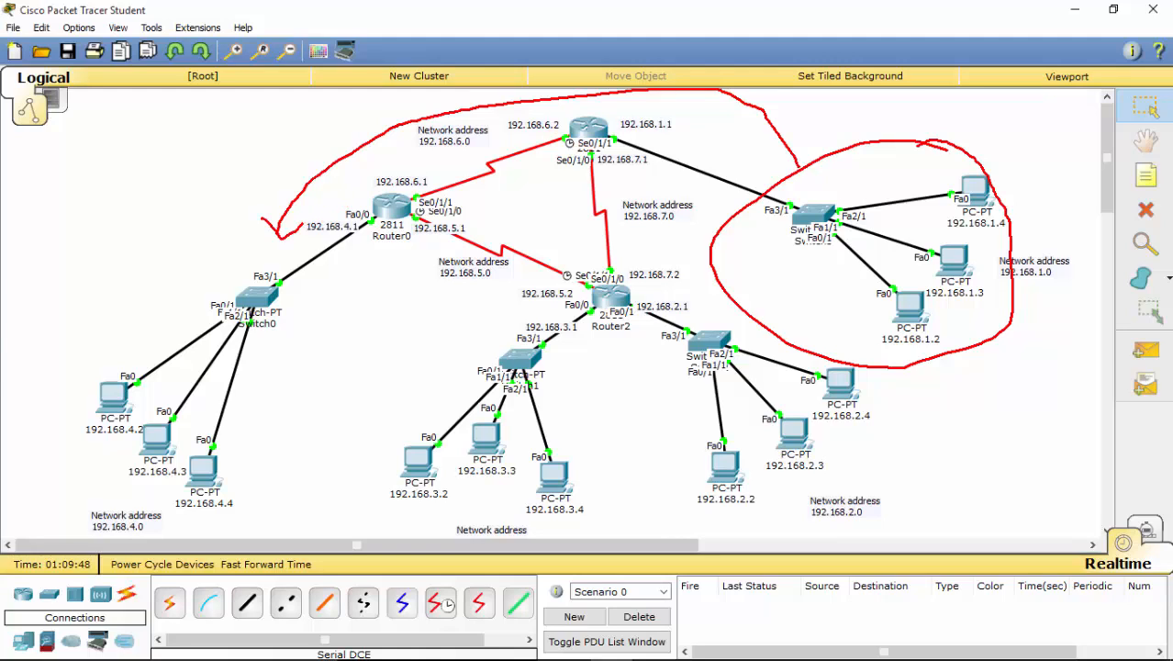
mouse_move(450, 194)
left_mouse_down()
mouse_move(437, 178)
mouse_move(321, 211)
mouse_move(440, 208)
mouse_move(440, 180)
left_mouse_up()
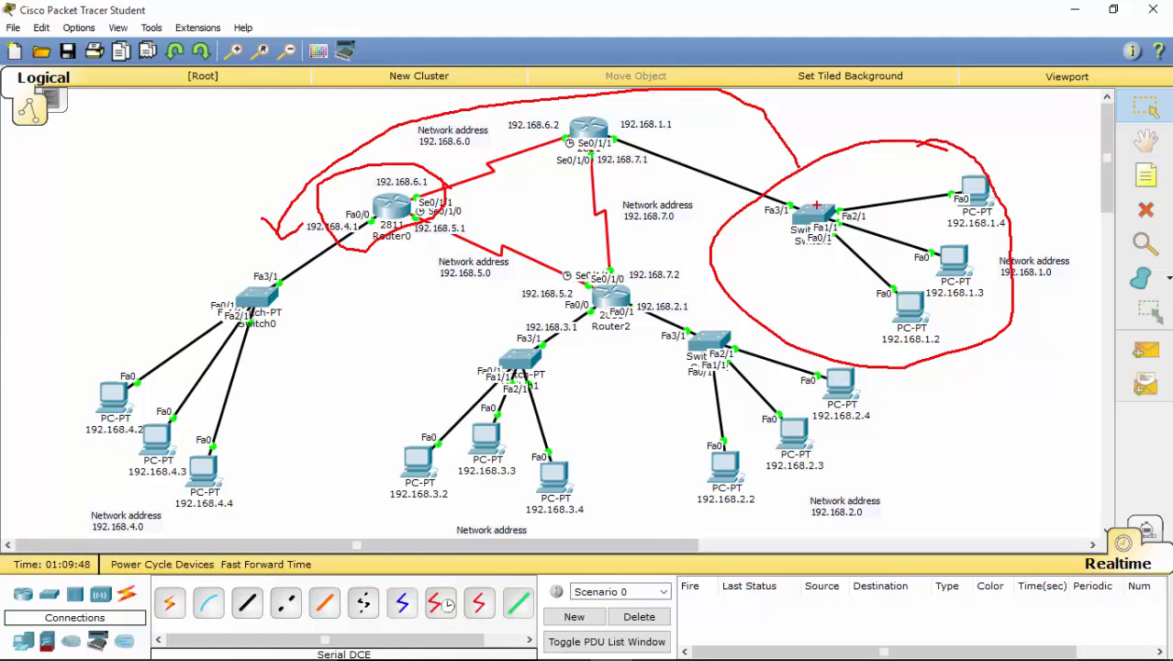
mouse_move(771, 186)
left_mouse_down()
mouse_move(685, 131)
mouse_move(627, 117)
mouse_move(615, 130)
mouse_move(640, 137)
mouse_move(650, 104)
mouse_move(747, 130)
mouse_move(767, 161)
left_mouse_up()
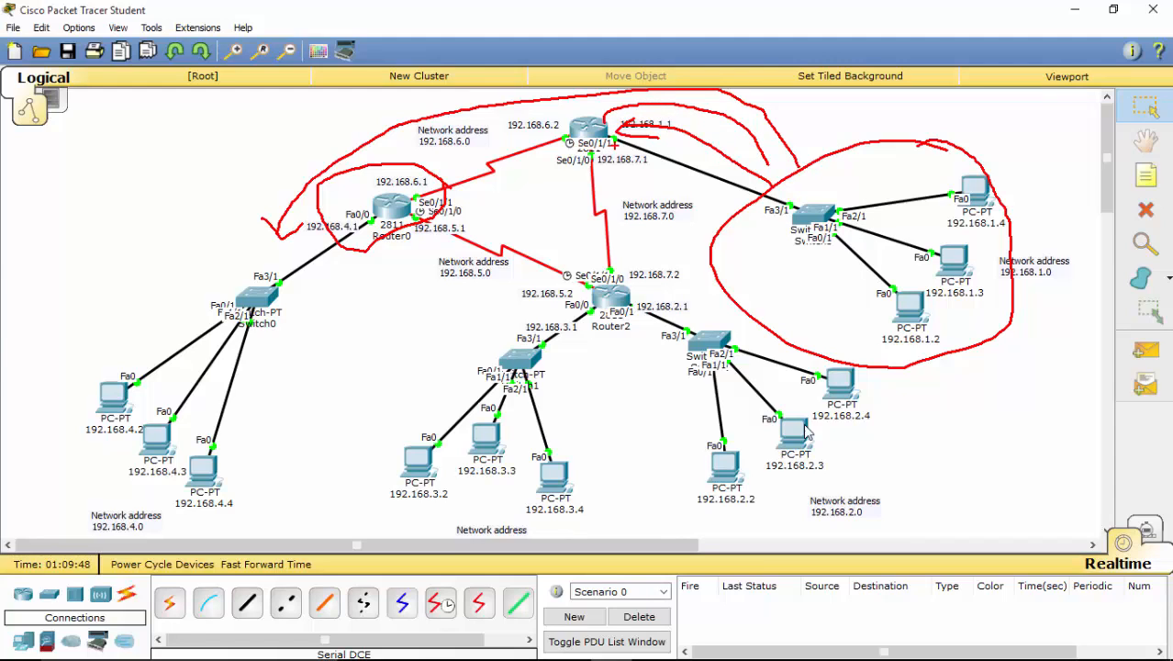
key("Escape")
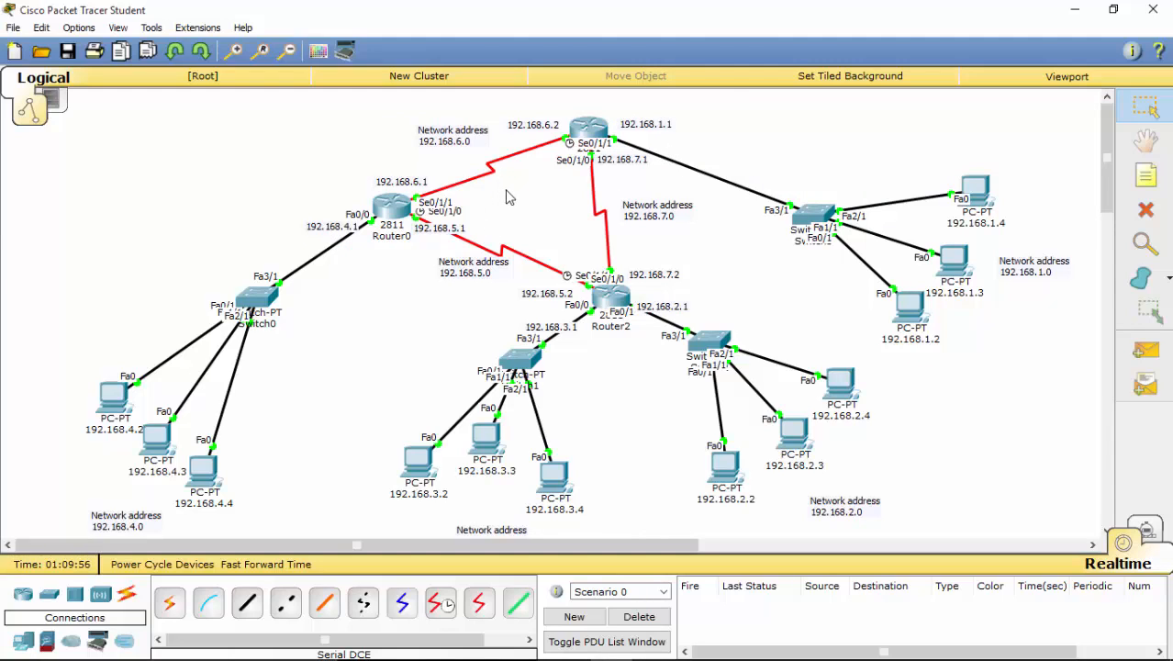
key("ctrl+2")
mouse_move(176, 307)
left_mouse_down()
mouse_move(37, 459)
mouse_move(257, 523)
mouse_move(147, 271)
left_mouse_up()
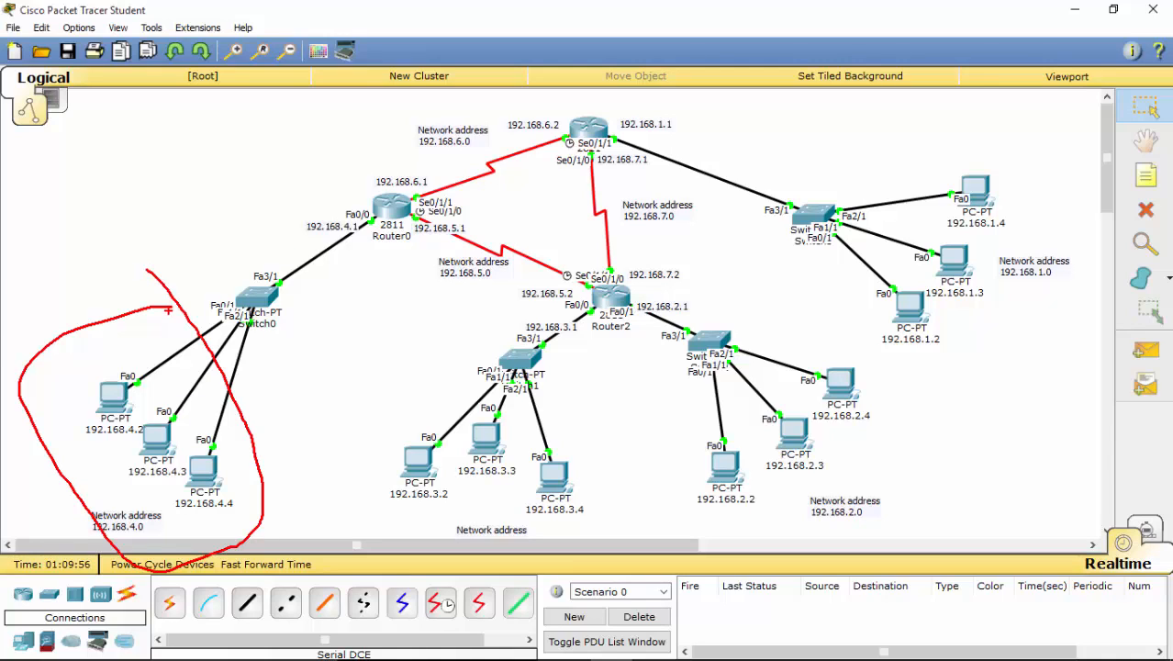
mouse_move(168, 311)
left_mouse_down()
mouse_move(292, 232)
mouse_move(424, 396)
mouse_move(427, 372)
left_mouse_up()
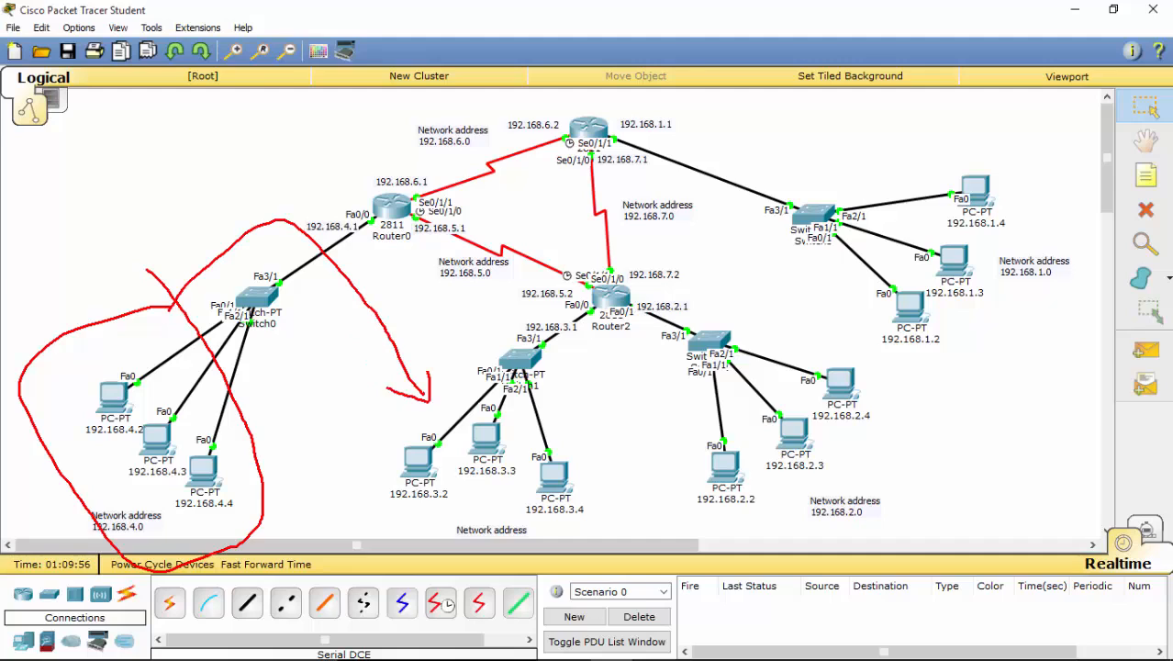
mouse_move(152, 275)
left_mouse_down()
mouse_move(269, 204)
mouse_move(698, 425)
mouse_move(693, 400)
left_mouse_up()
mouse_move(167, 323)
left_mouse_down()
mouse_move(242, 158)
mouse_move(771, 245)
mouse_move(767, 262)
left_mouse_up()
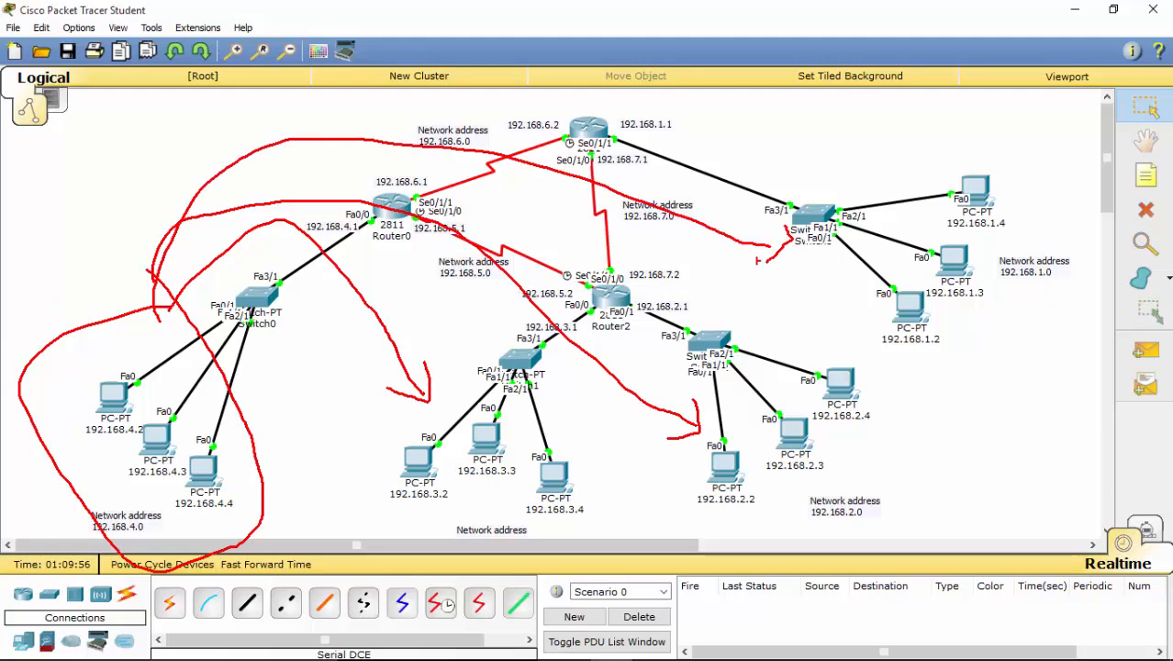
left_click_drag(129, 321, 626, 258)
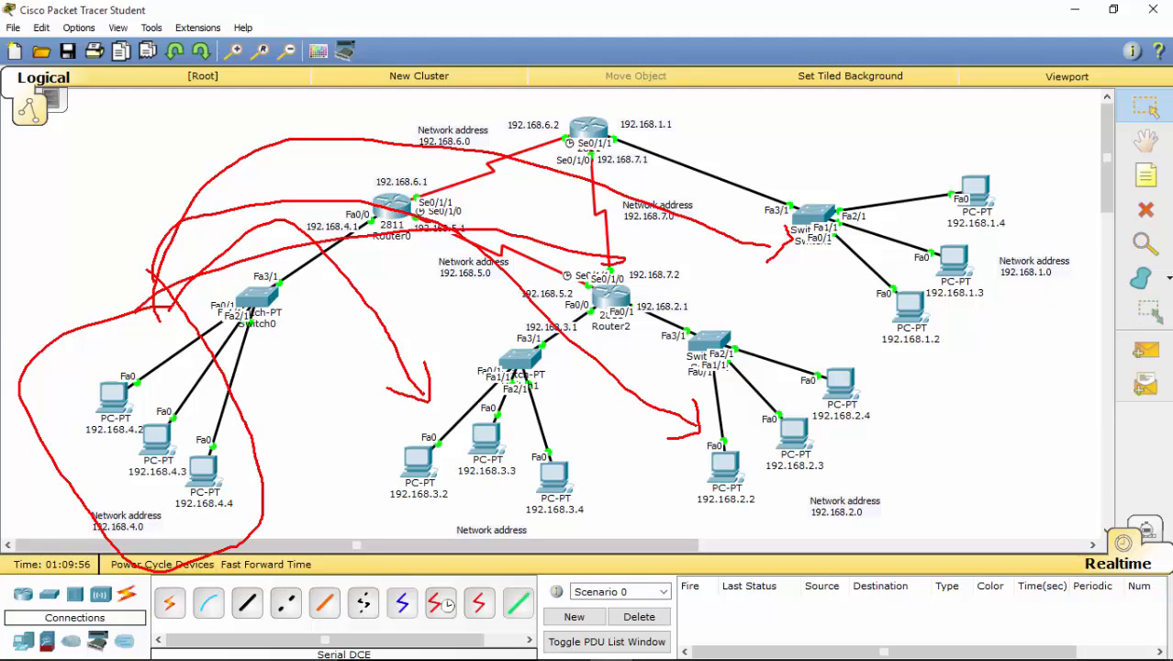
mouse_move(116, 305)
left_mouse_down()
mouse_move(158, 240)
mouse_move(525, 90)
mouse_move(562, 103)
mouse_move(563, 117)
mouse_move(519, 123)
left_mouse_up()
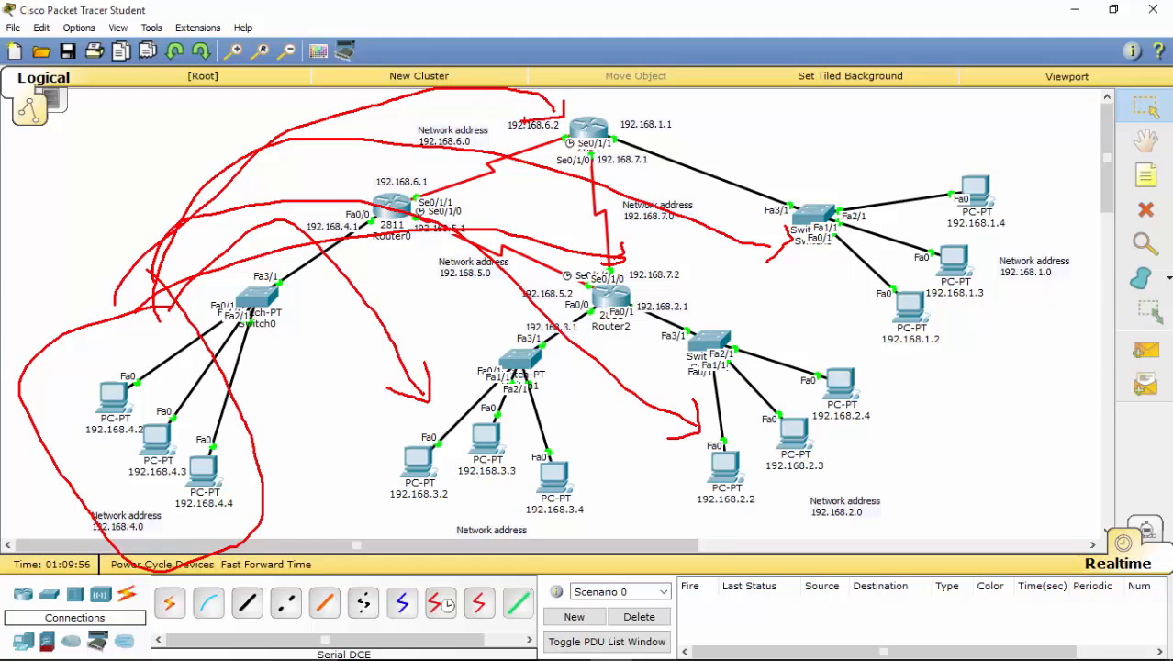
key("Escape")
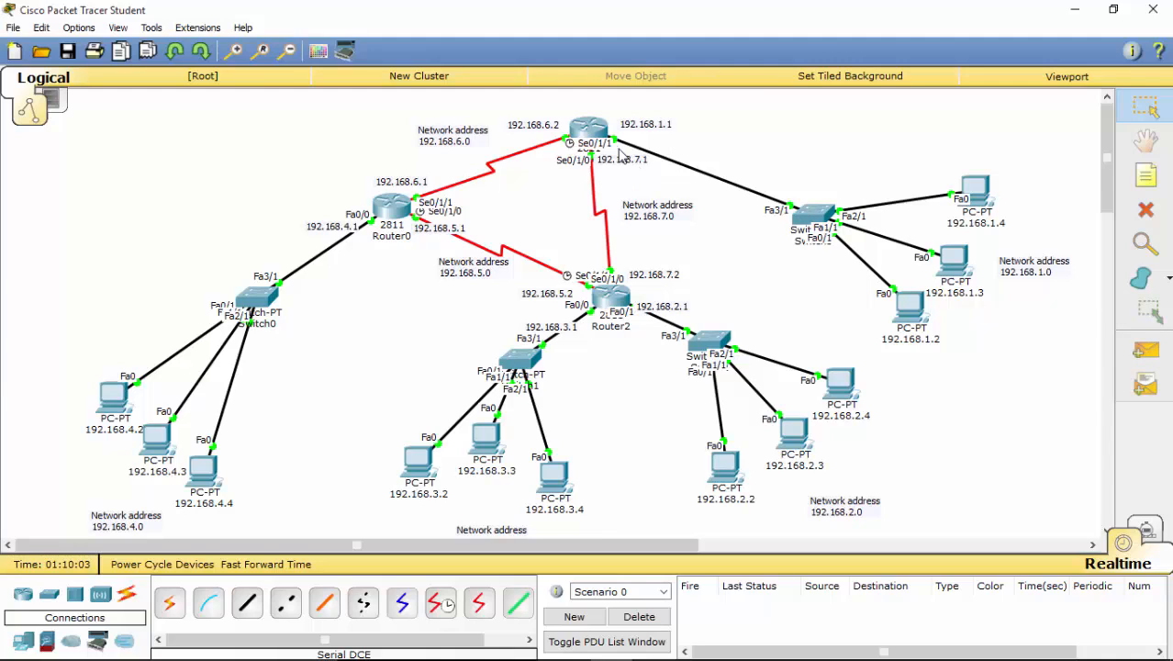
mouse_move(574, 104)
left_mouse_down()
mouse_move(551, 175)
mouse_move(565, 104)
mouse_move(192, 249)
mouse_move(103, 408)
left_mouse_up()
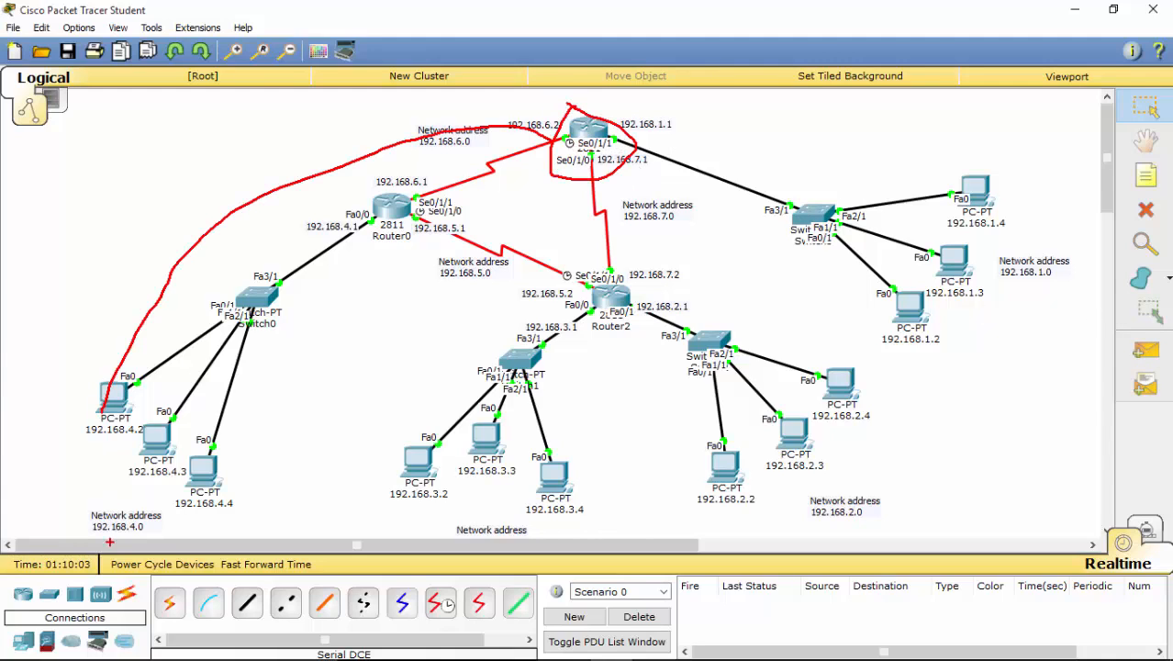
mouse_move(167, 519)
left_mouse_down()
mouse_move(74, 504)
mouse_move(119, 544)
mouse_move(171, 530)
left_mouse_up()
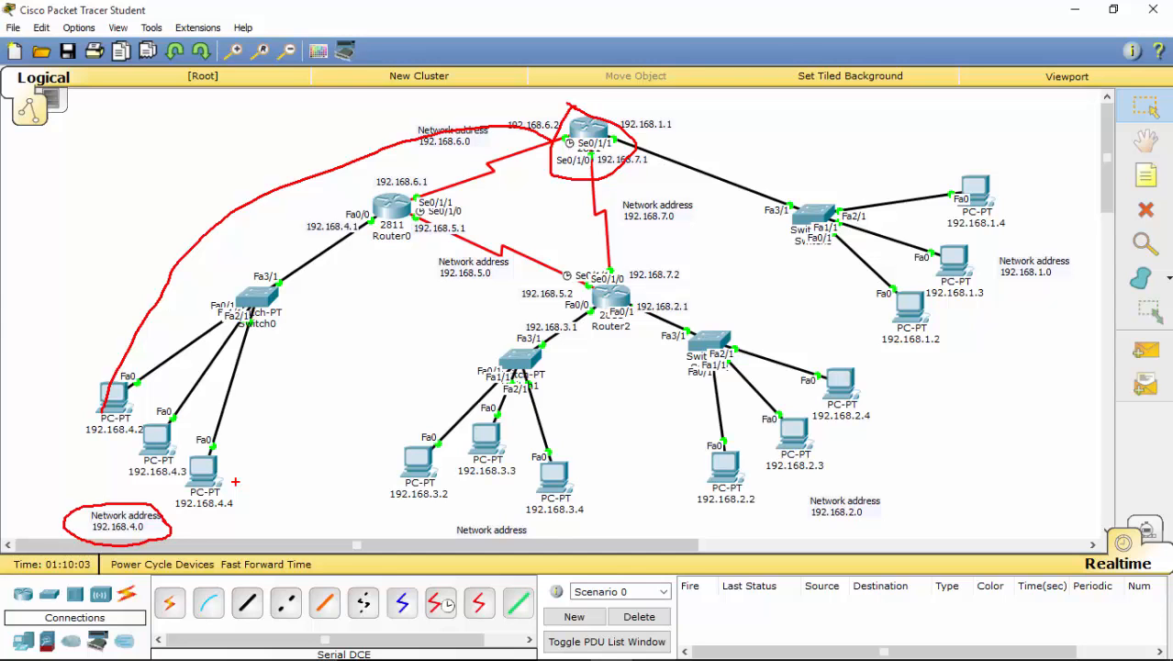
key("Escape")
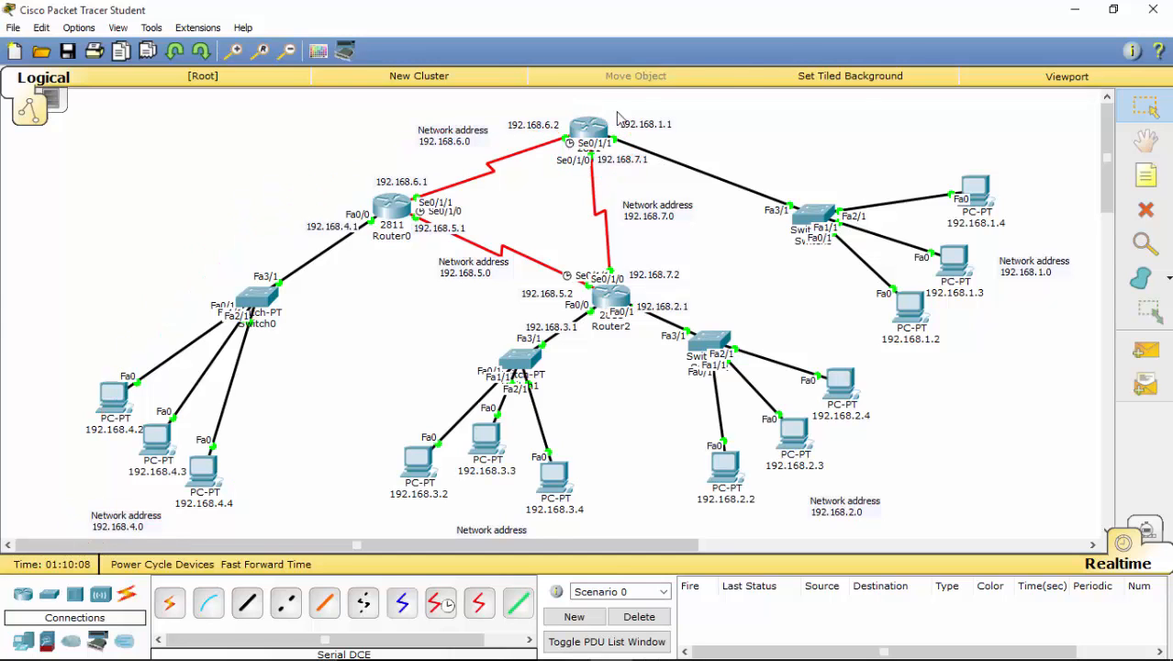
- View Router1's static route settings and command line, and close the router's window
left_click(587, 130)
left_click(413, 139)
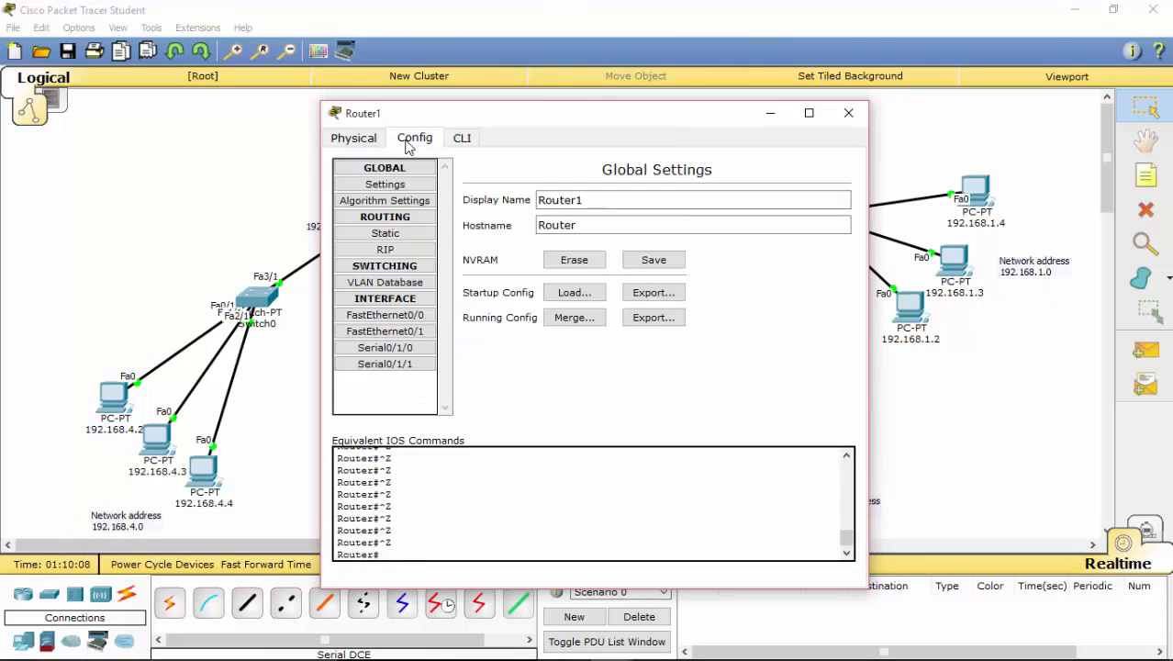
left_click(391, 234)
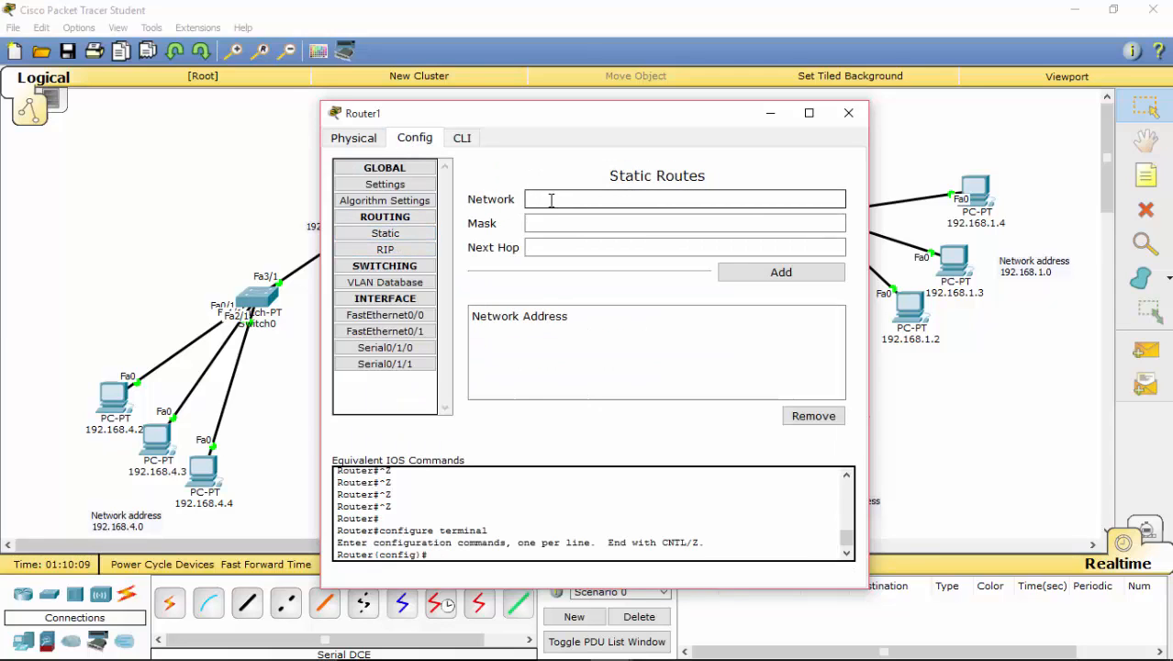
left_click(461, 137)
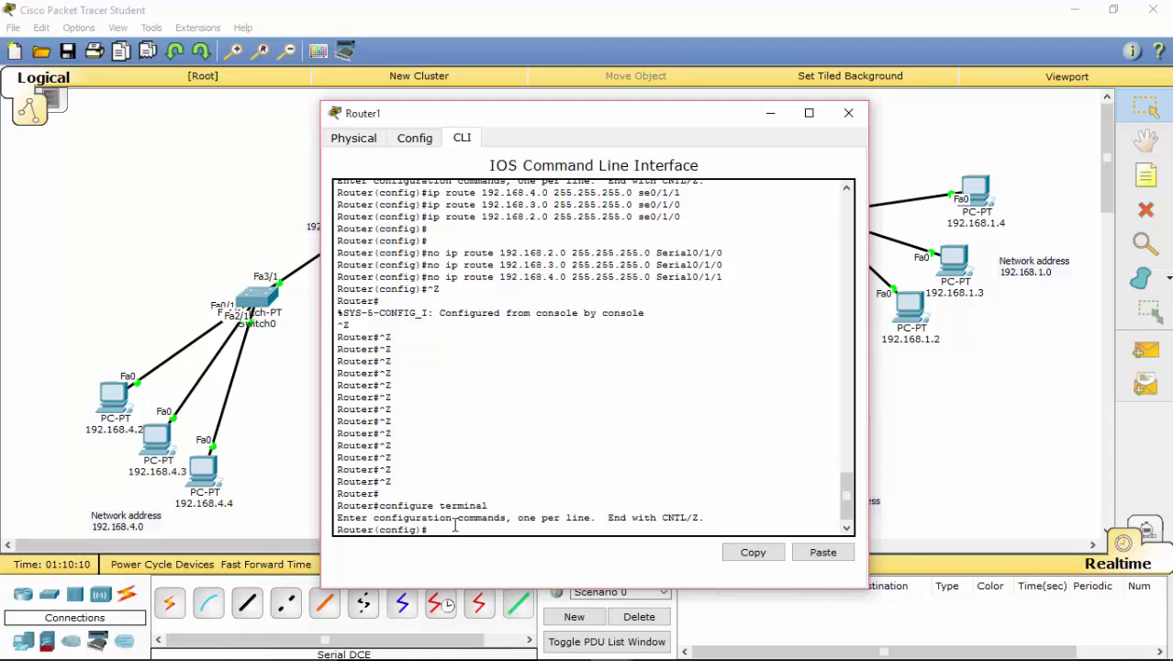
key("ctrl+z")
key("ctrl+z")
key("ctrl+z")
key("ctrl+z")
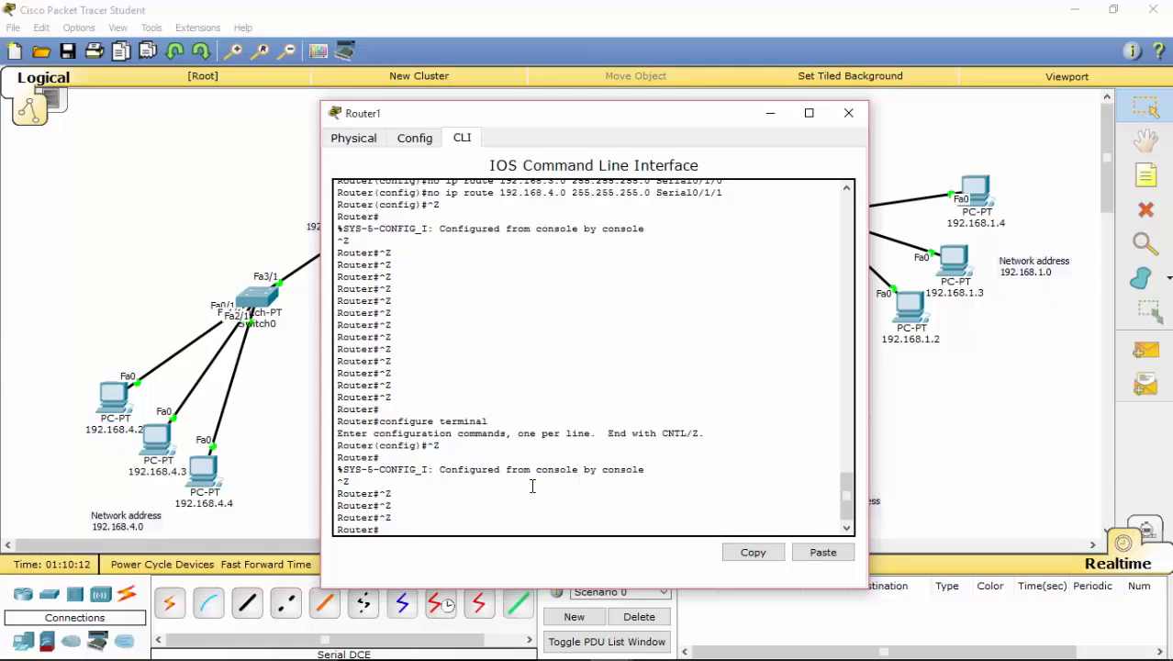
left_click_drag(638, 115, 729, 53)
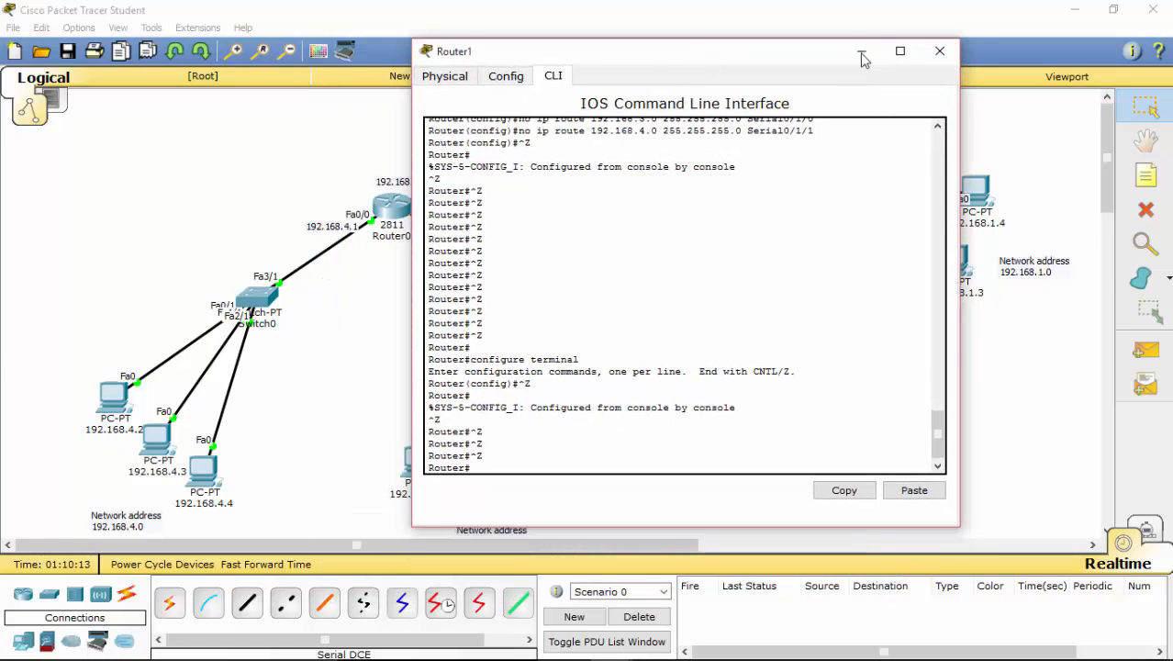
left_click(940, 50)
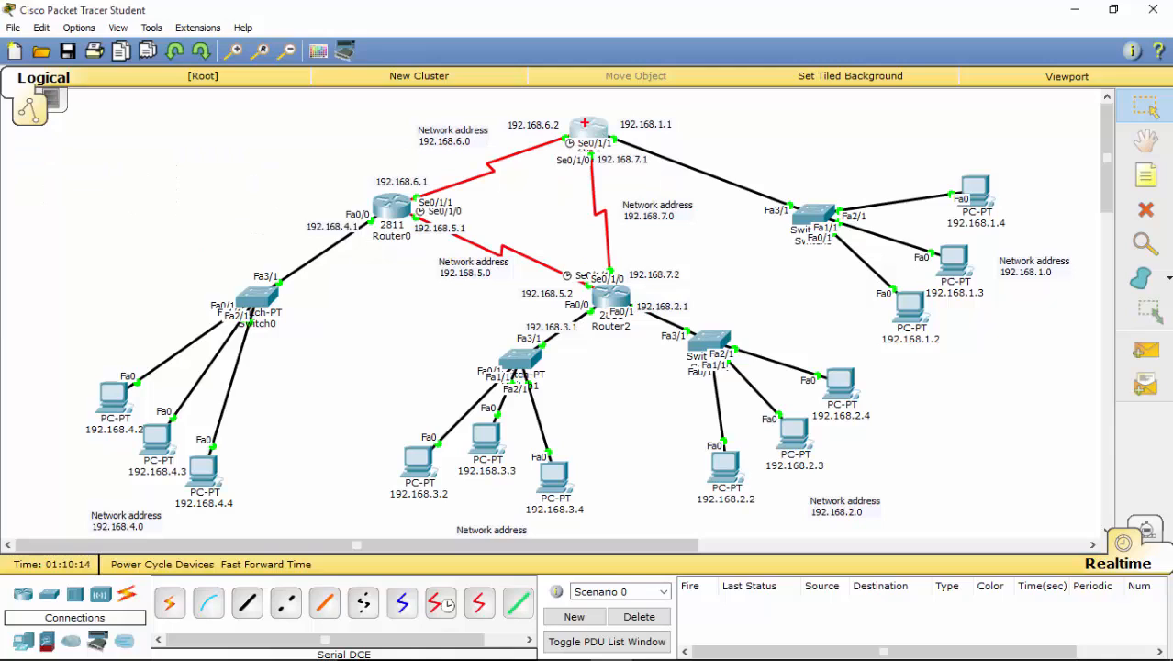
mouse_move(594, 122)
left_mouse_down()
mouse_move(574, 147)
mouse_move(588, 107)
mouse_move(176, 244)
mouse_move(162, 345)
mouse_move(121, 358)
left_mouse_up()
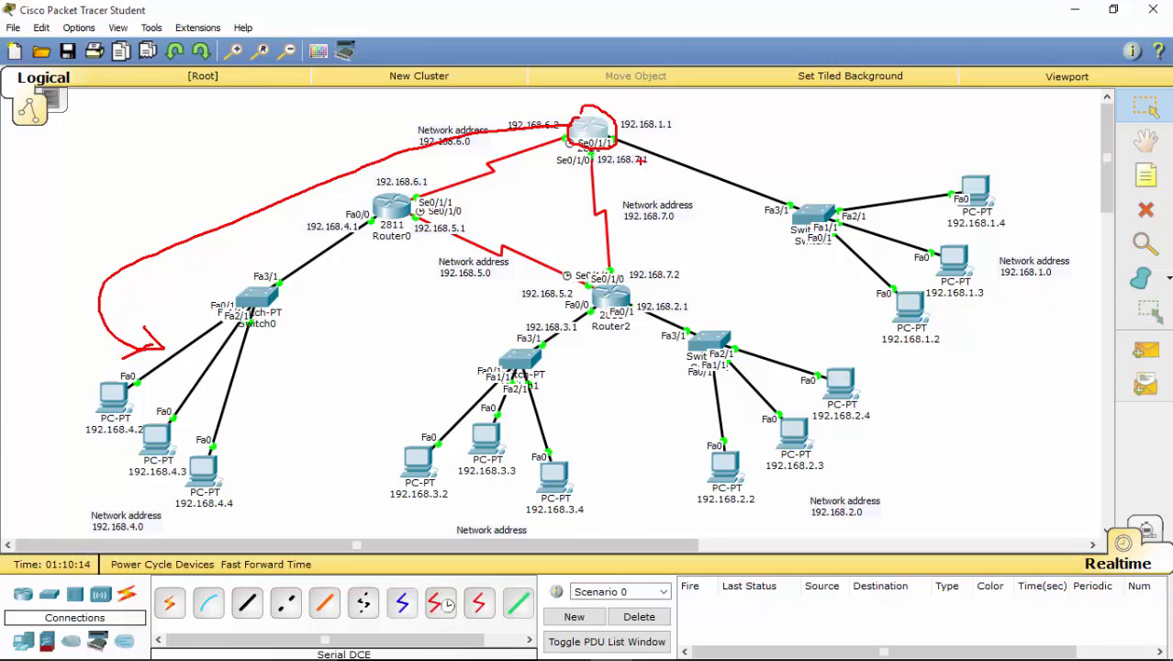
key("Escape")
- Open Router1's command line and restart its console session with the exit command
left_click(597, 134)
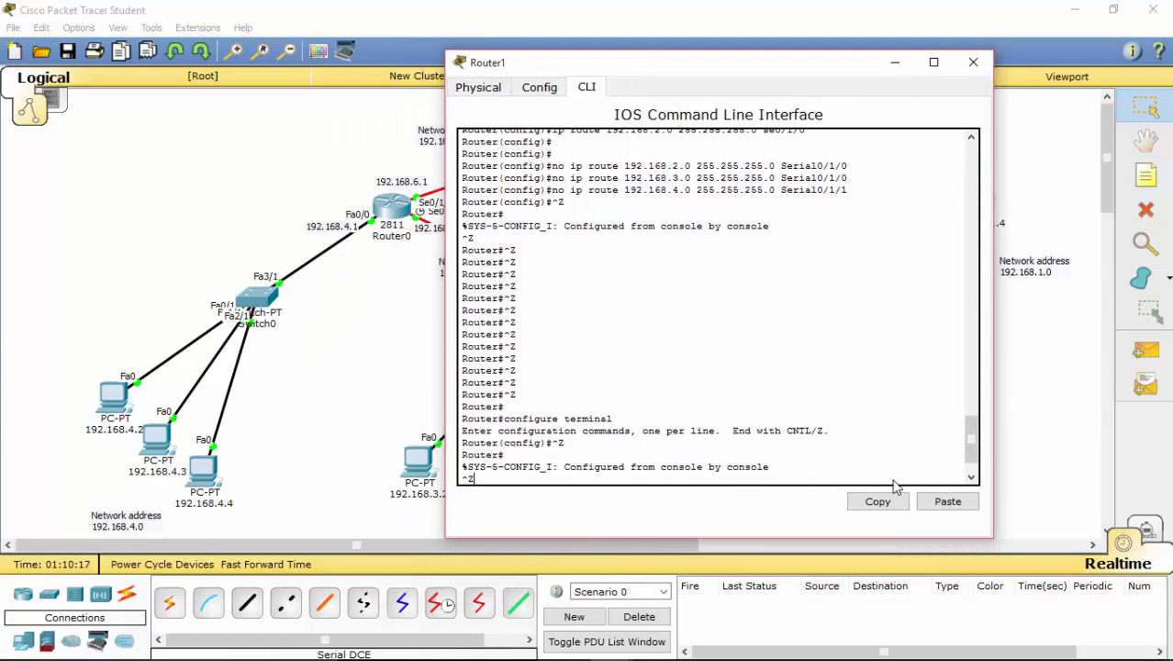
key("ctrl+z")
key("ctrl+z")
key("ctrl+z")
key("Return")
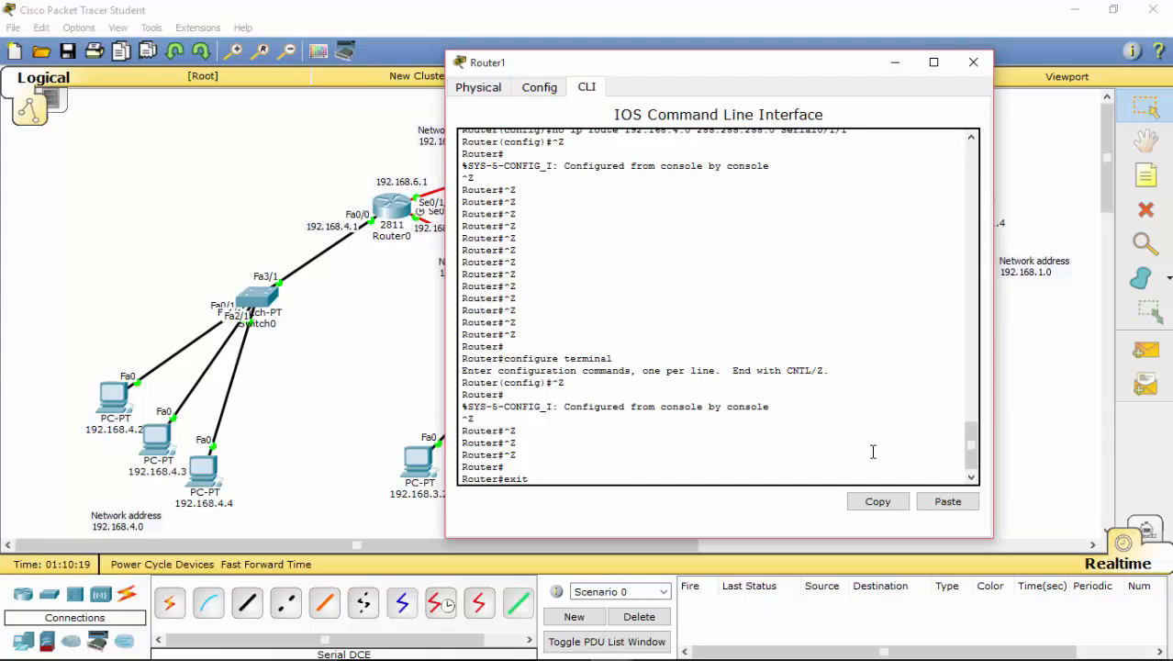
key("Return")
key("Return")
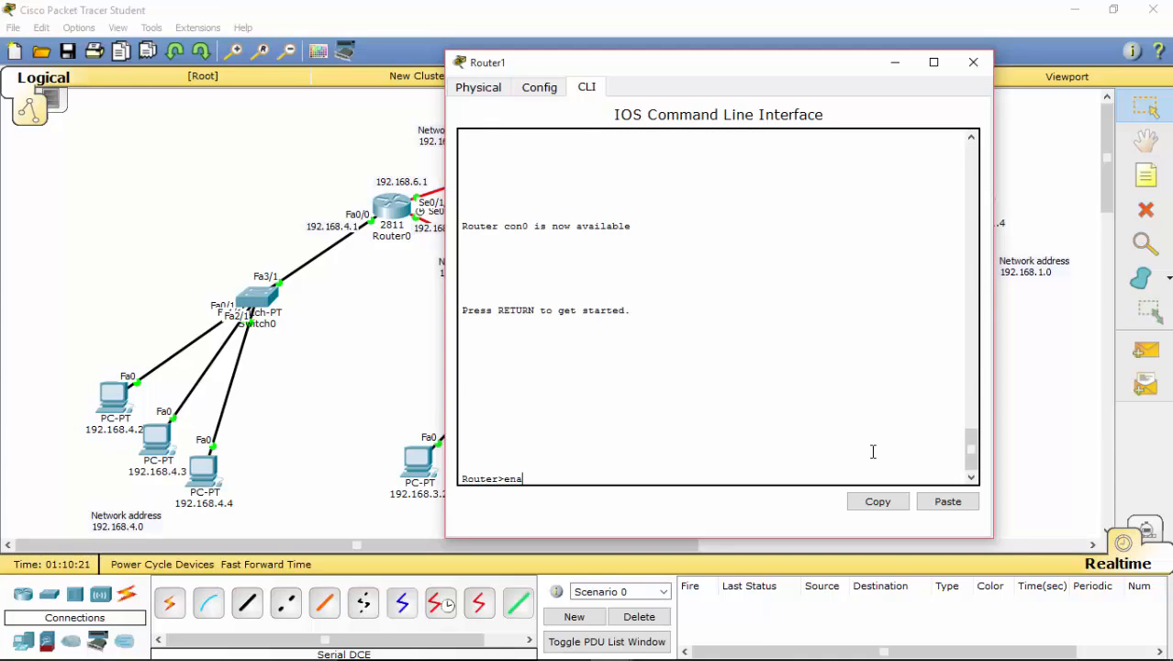
- Enter privileged mode on Router1 with ena and global configuration mode with config t
key("Return")
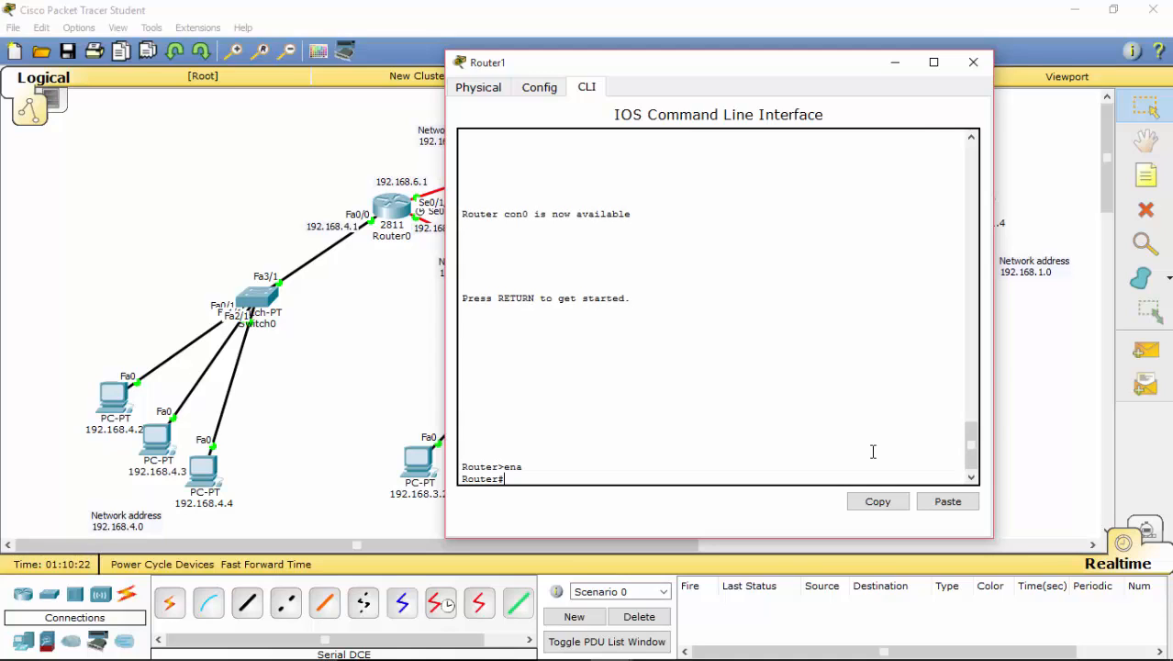
type("config t")
key("Return")
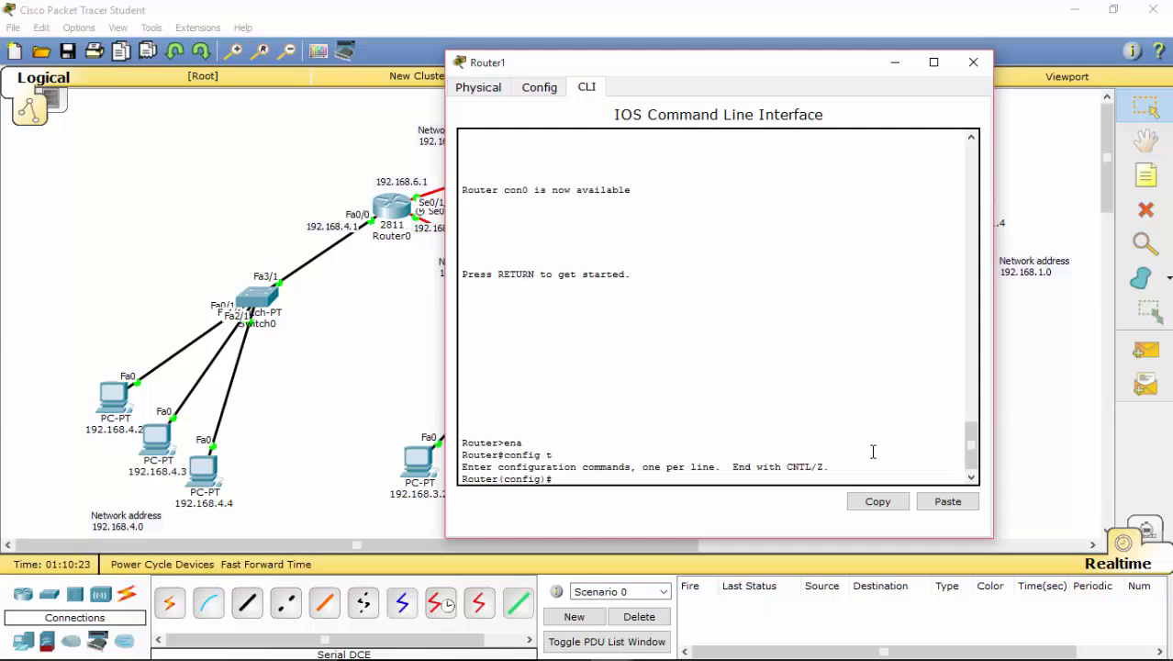
- Begin a static route command on Router1 for the destination network, entering ip route 192.168.4.0
type("ip route")
mouse_move(154, 503)
left_mouse_down()
mouse_move(55, 533)
mouse_move(146, 540)
mouse_move(141, 504)
left_mouse_up()
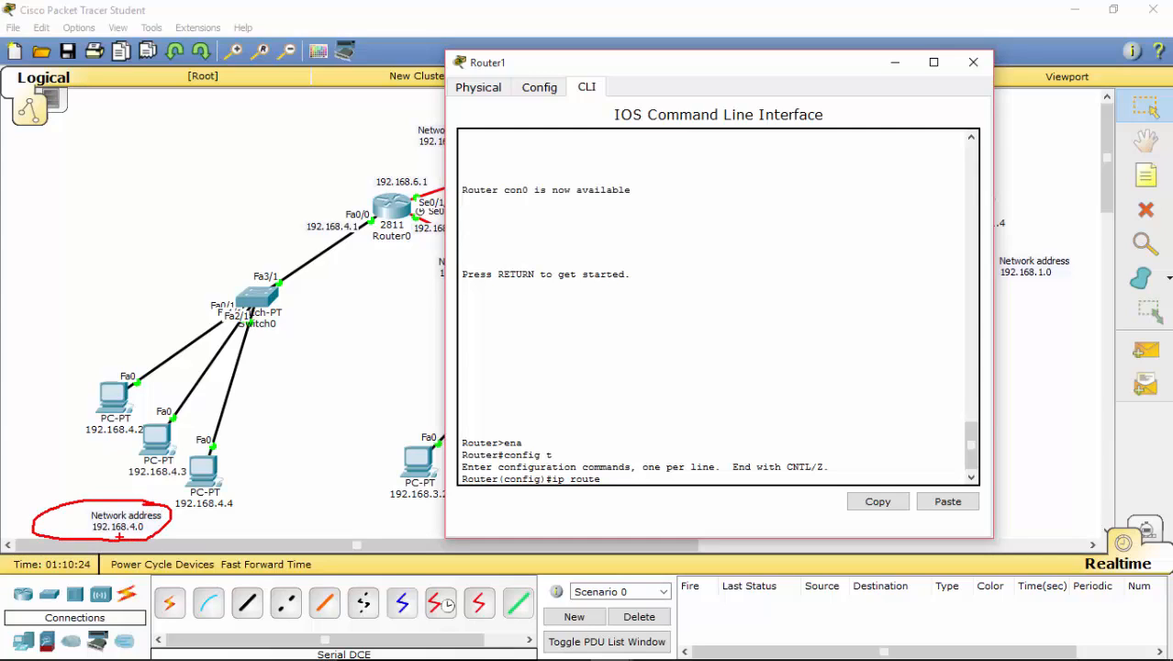
left_click_drag(90, 533, 144, 528)
key("Escape")
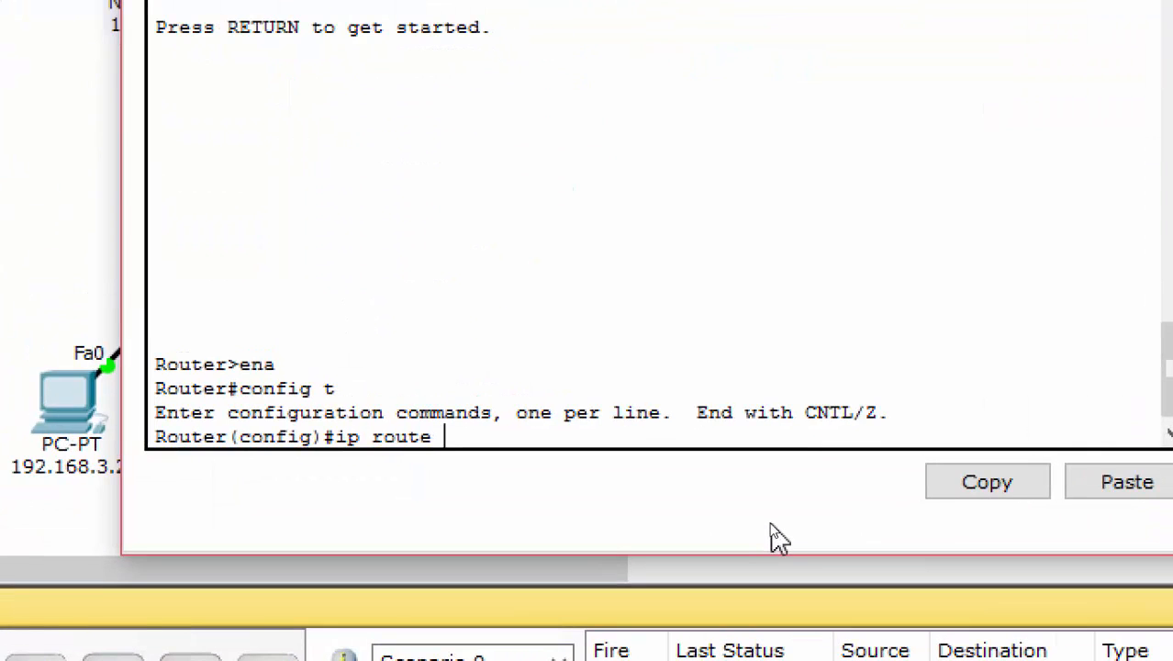
type("1292")
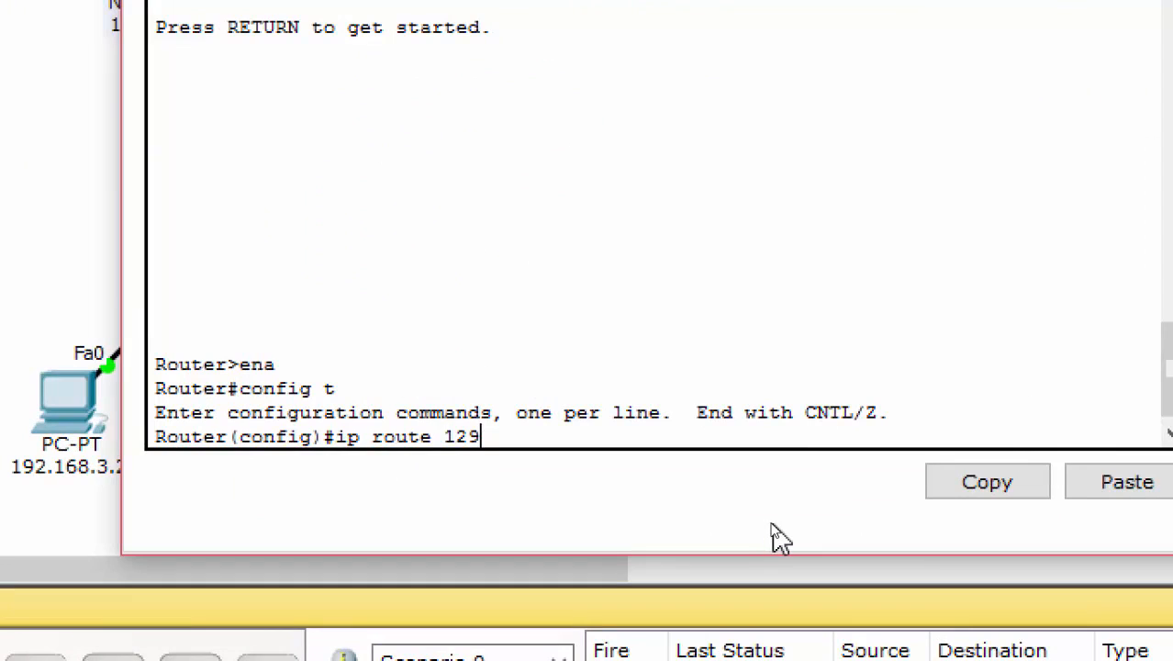
key("BackSpace")
key("BackSpace")
key("BackSpace")
key("BackSpace")
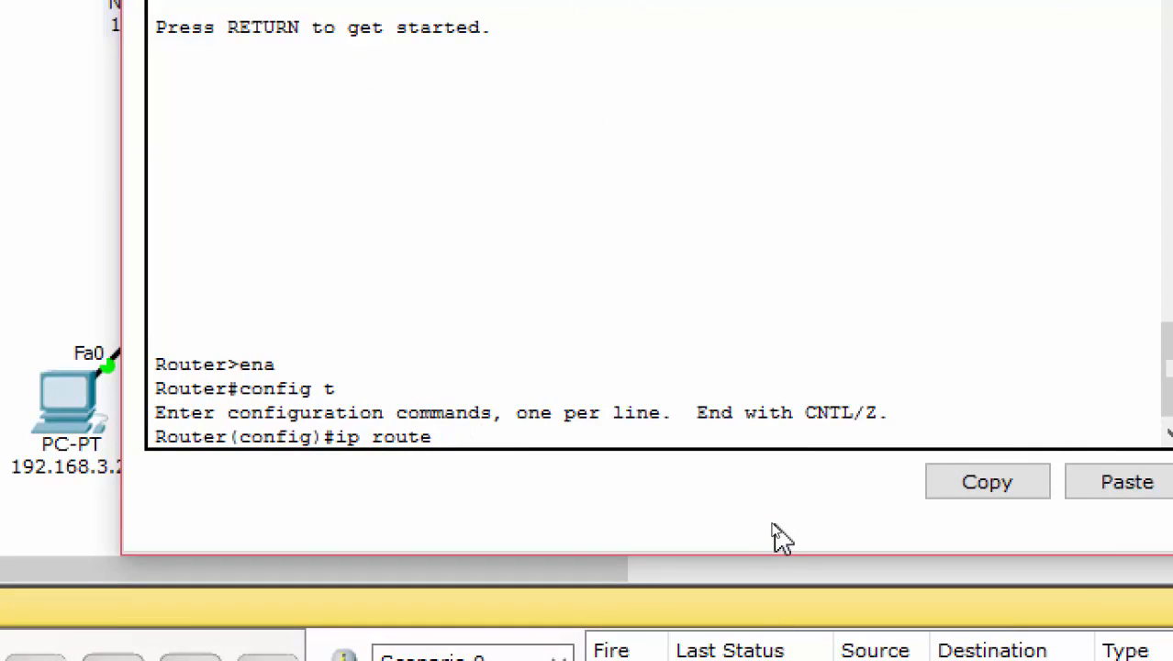
type("2")
key("BackSpace")
type("92.")
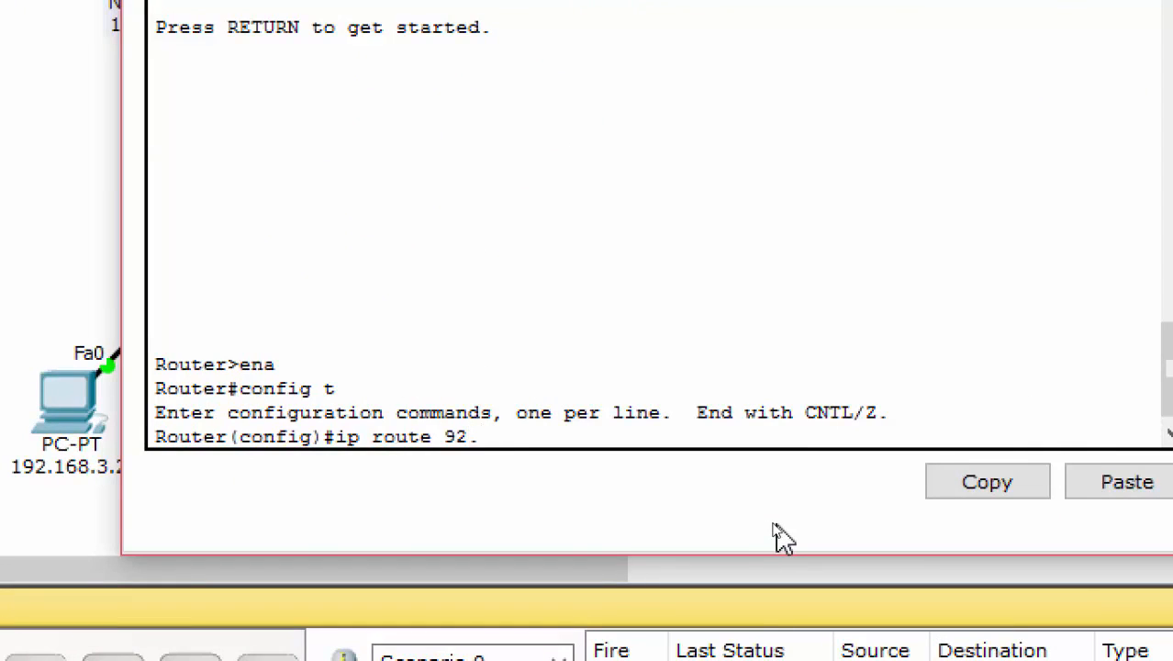
type("168.")
key("BackSpace")
key("BackSpace")
key("BackSpace")
key("BackSpace")
key("BackSpace")
key("BackSpace")
key("BackSpace")
type("192.168.")
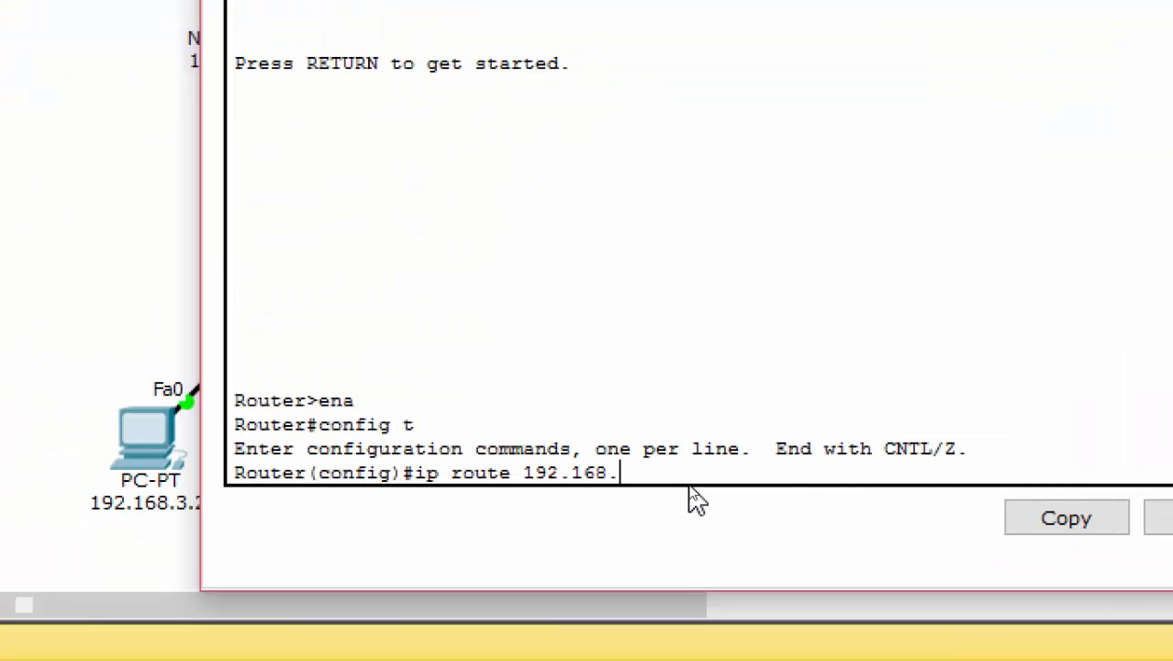
type("4.0")
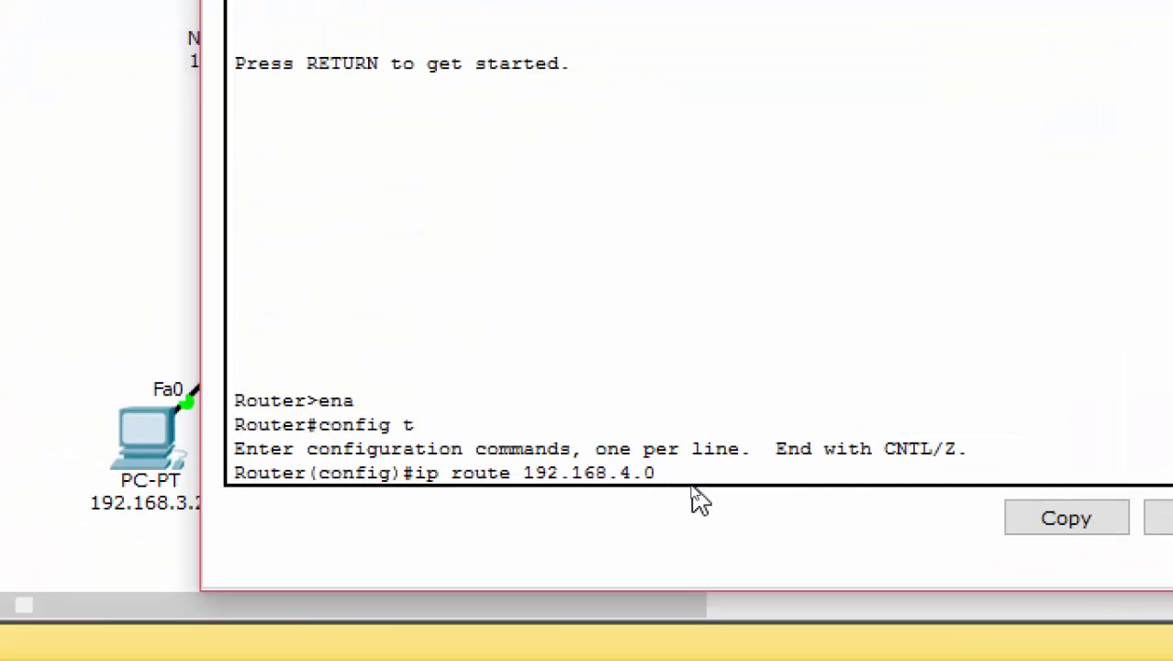
- Complete the 192.168.4.0 static route with subnet mask 255.255.255.0 and exit interface se0/1/1, and run the command
type(" 255.255.255")
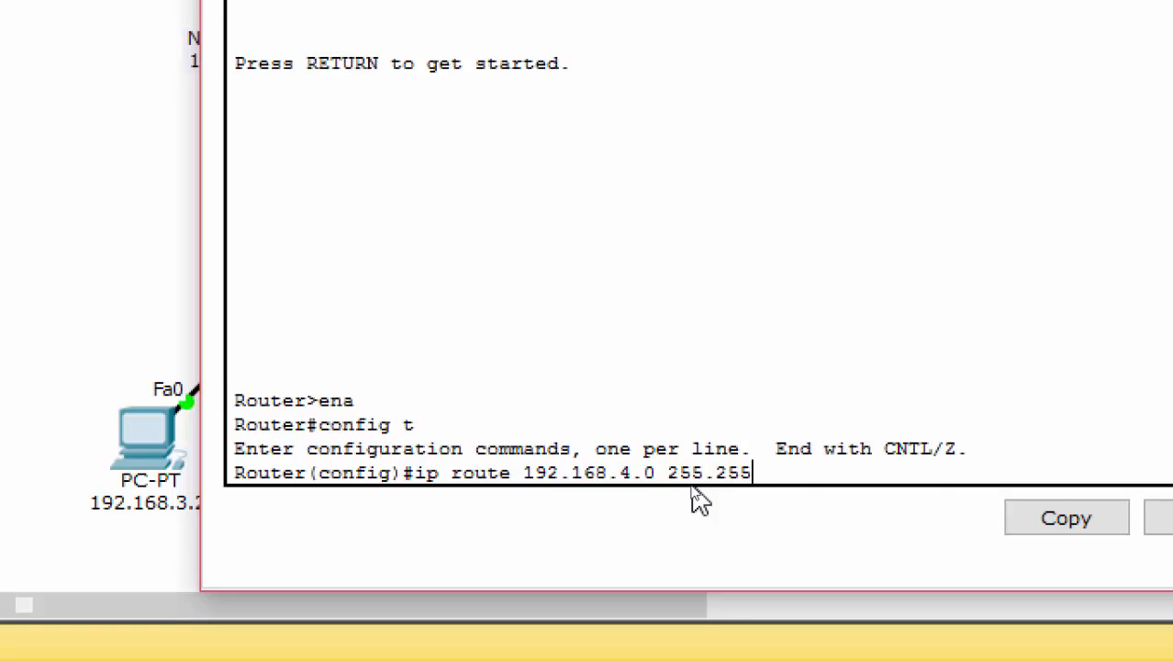
type(".0")
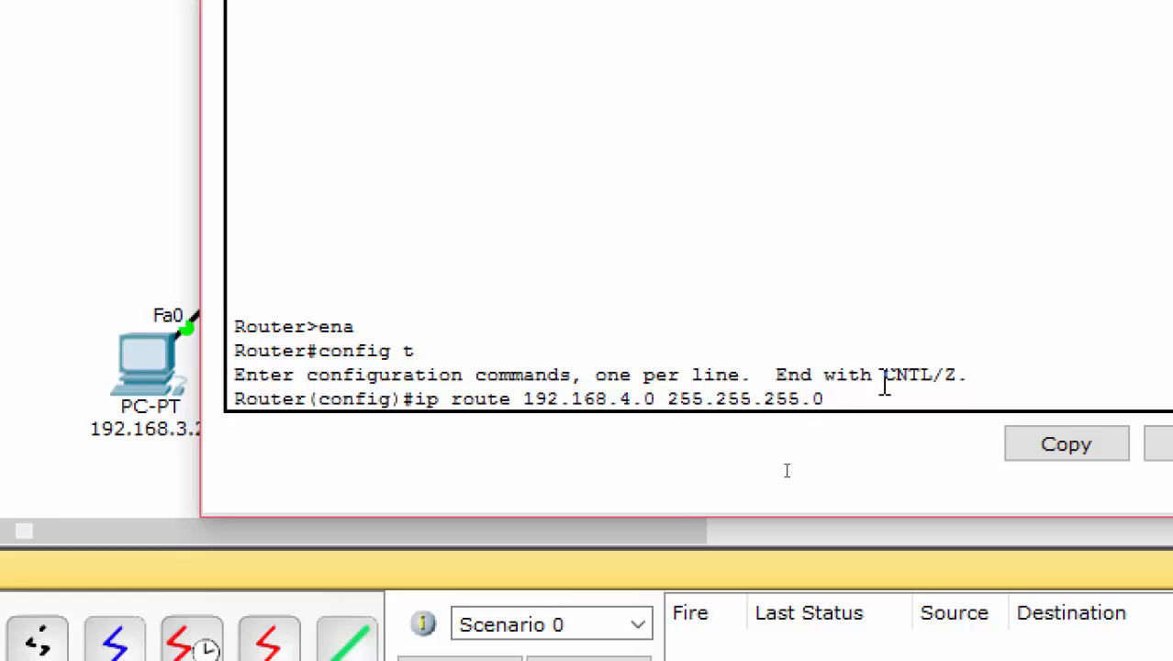
type("se")
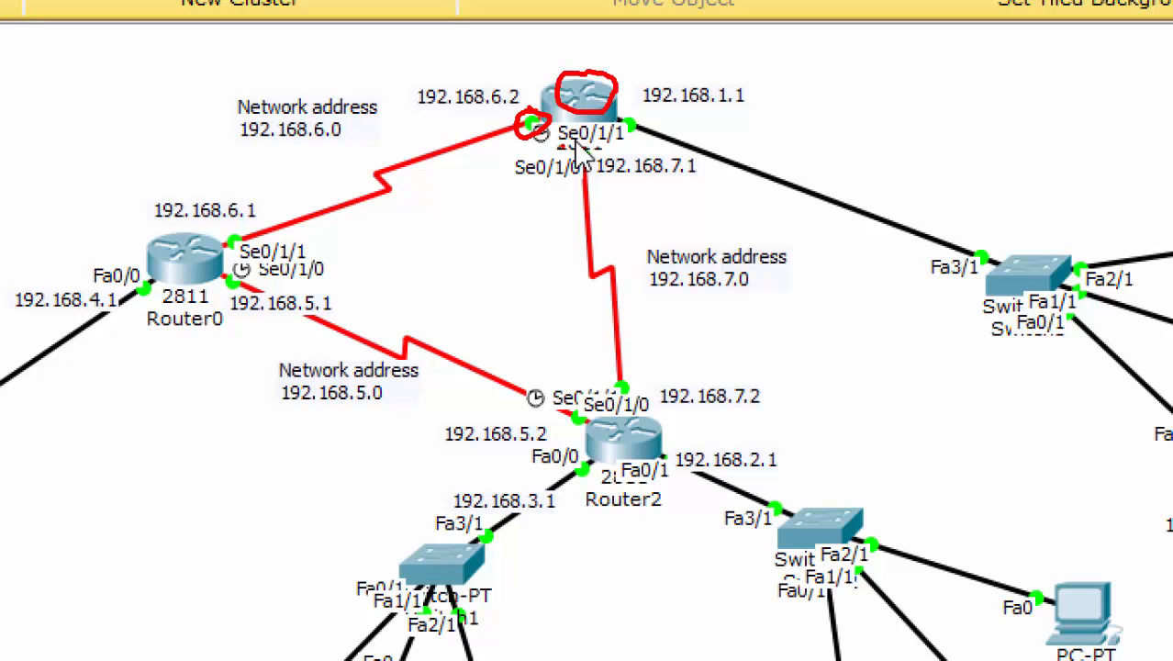
left_click_drag(559, 142, 622, 144)
right_click(625, 146)
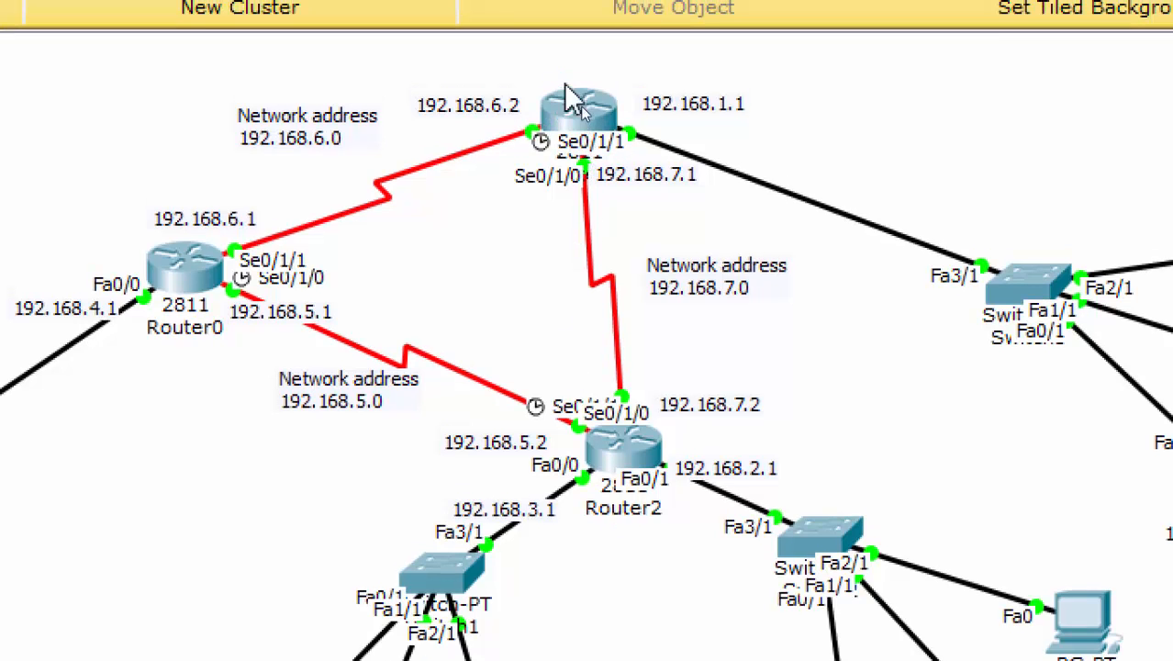
left_click(587, 142)
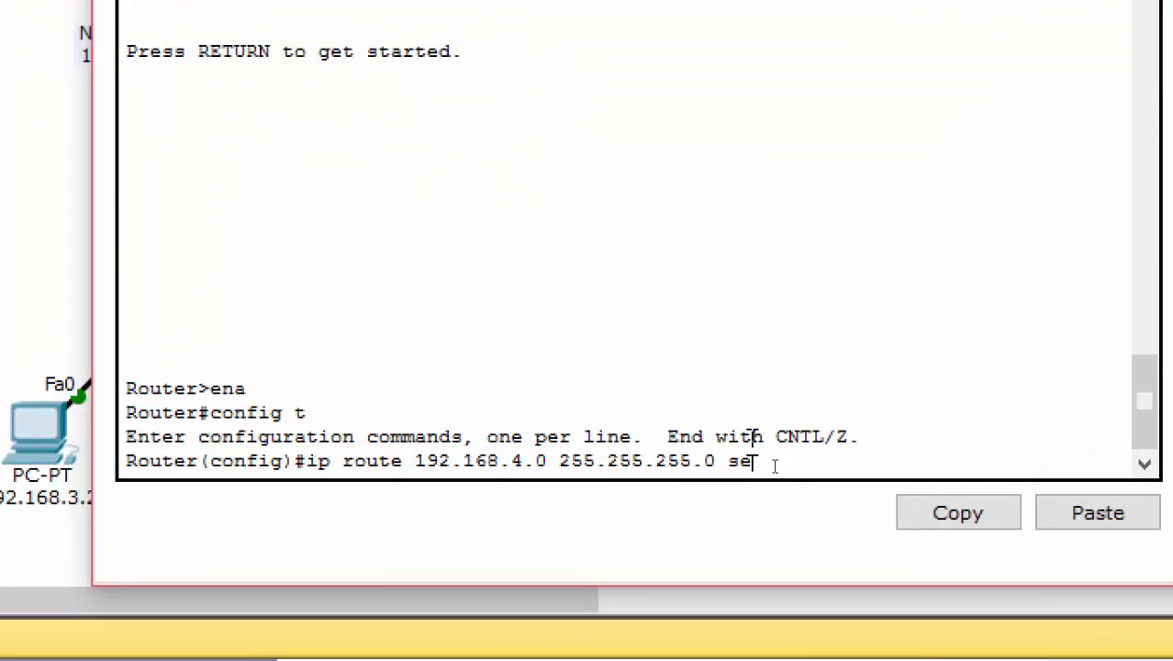
type("0/1/1")
key("Return")
type("ig)#i")
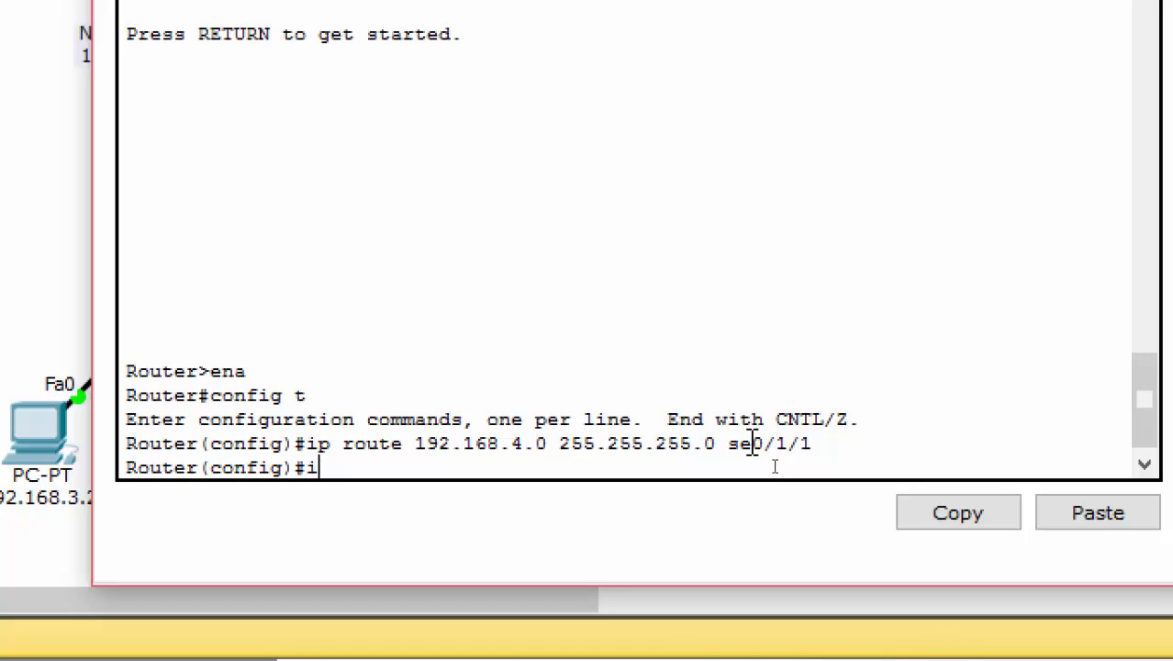
type("p route")
key("BackSpace")
key("BackSpace")
key("BackSpace")
key("BackSpace")
key("BackSpace")
key("BackSpace")
key("BackSpace")
key("BackSpace")
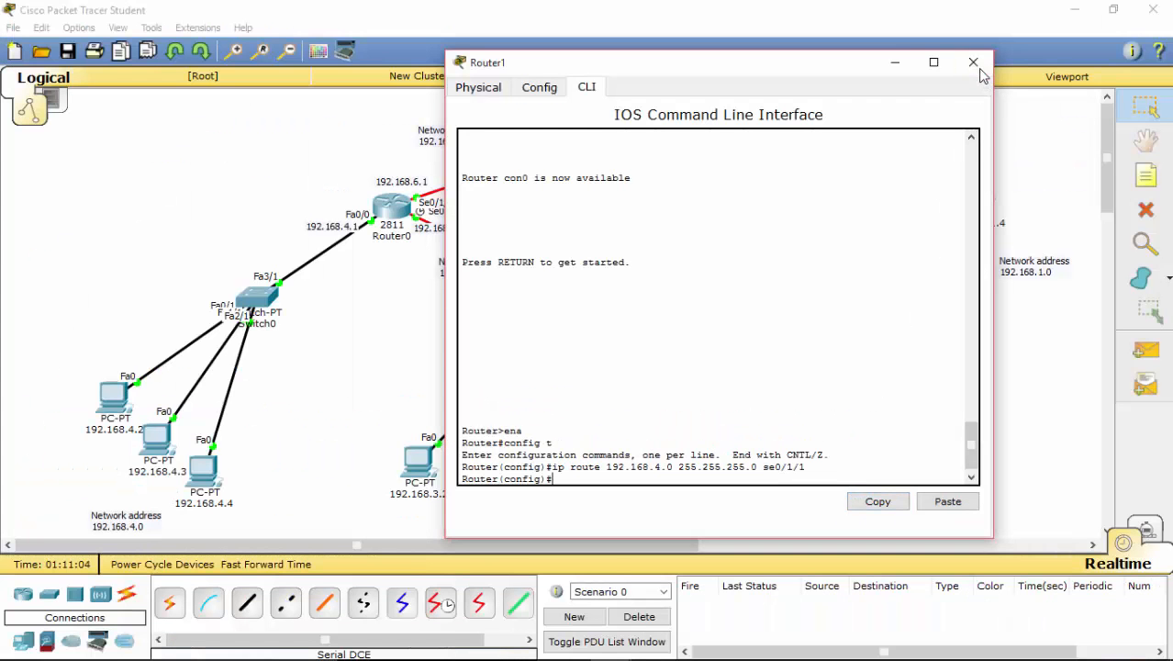
- Close Router1's window and send simple PDUs from Router1 to the PCs 192.168.4.2 and 192.168.4.3
left_click(979, 70)
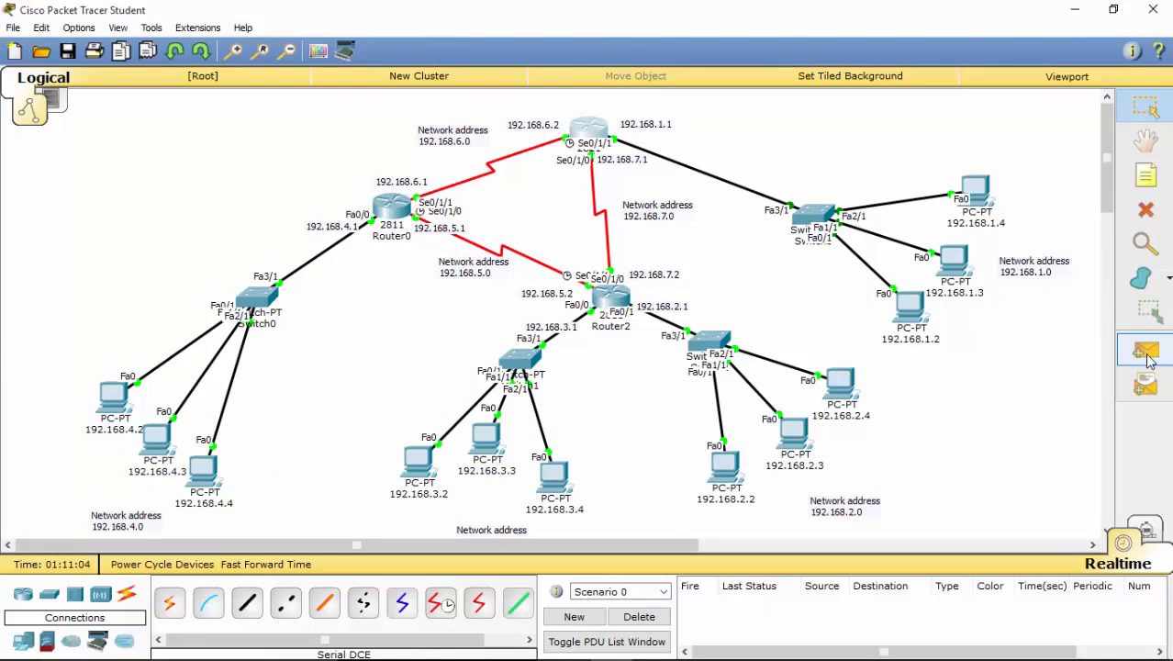
left_click(1145, 350)
left_click(590, 134)
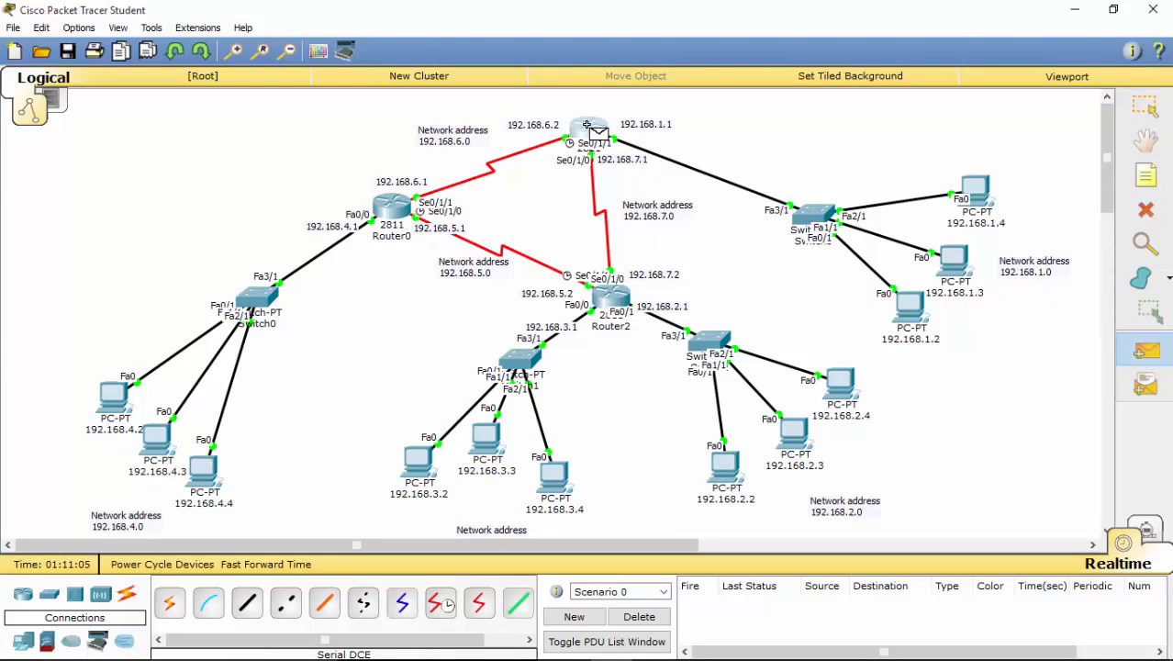
left_click(114, 396)
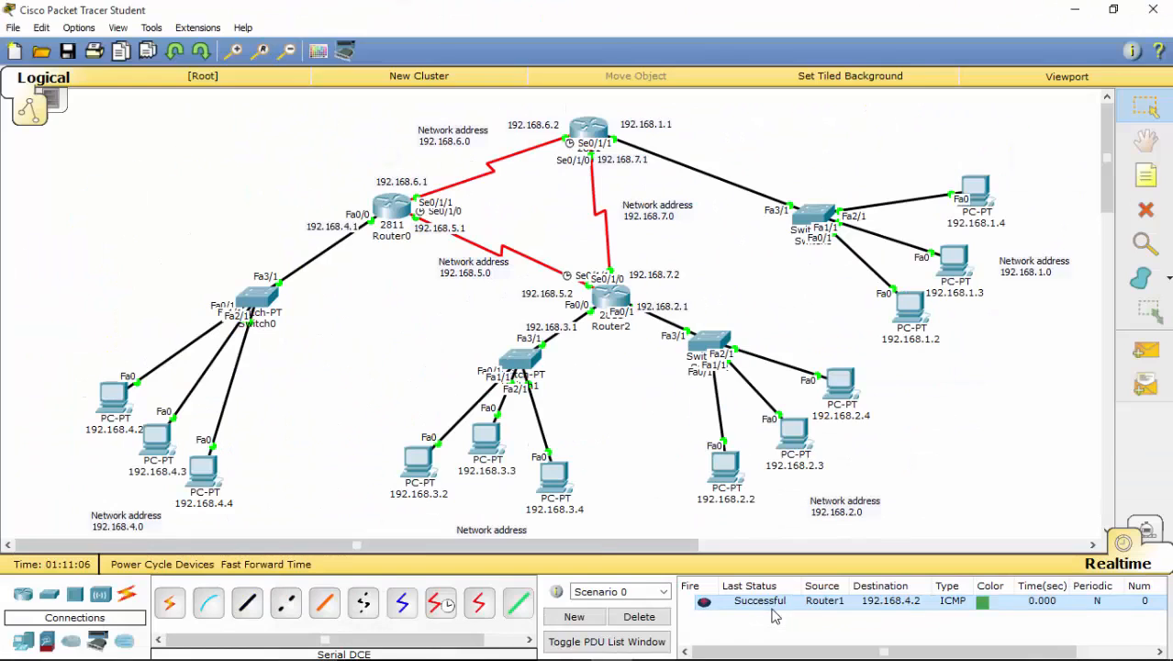
left_click(1145, 350)
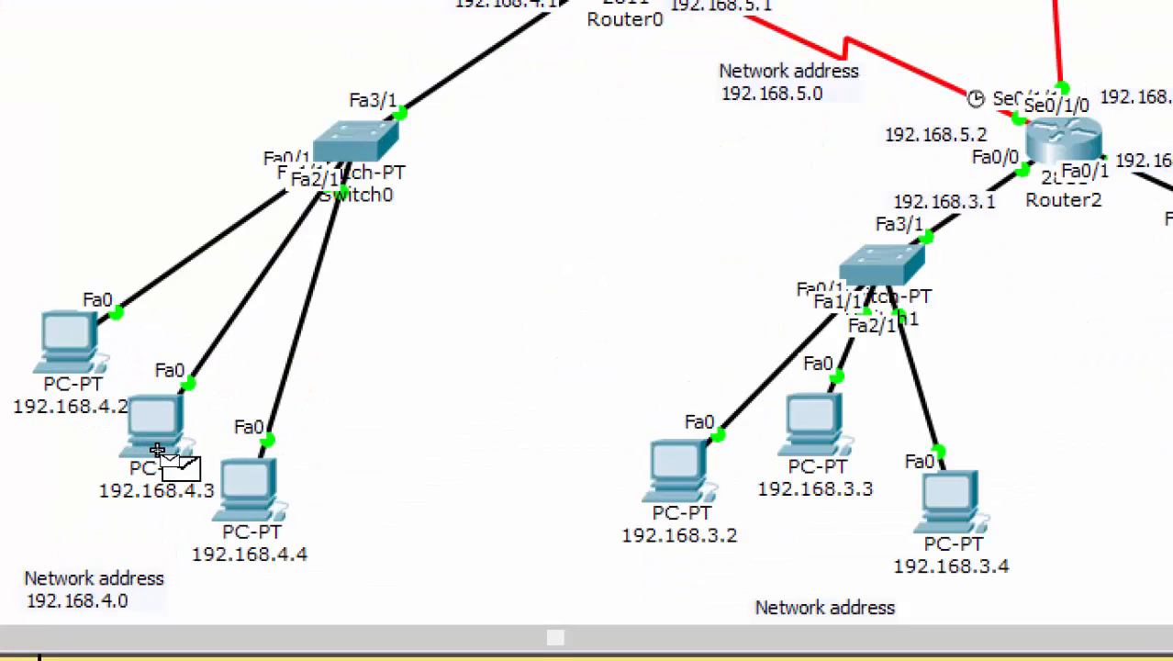
left_click(158, 450)
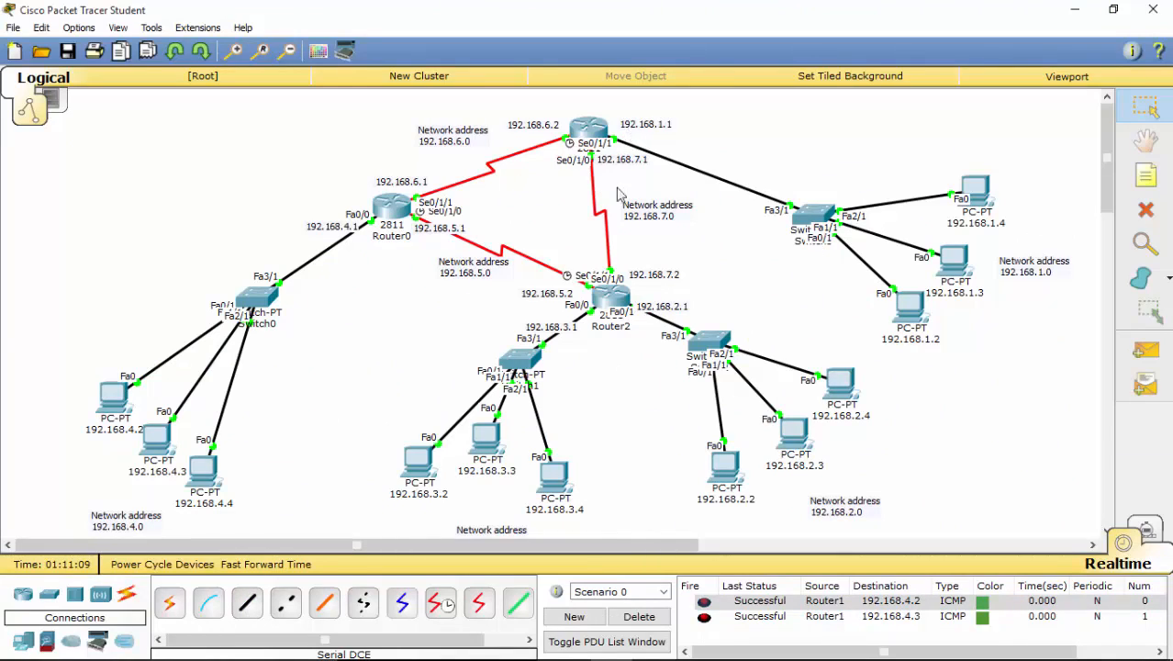
- Send a simple PDU from Router1 to PC 192.168.3.2, and delete the scenario's test PDUs
left_click(1144, 352)
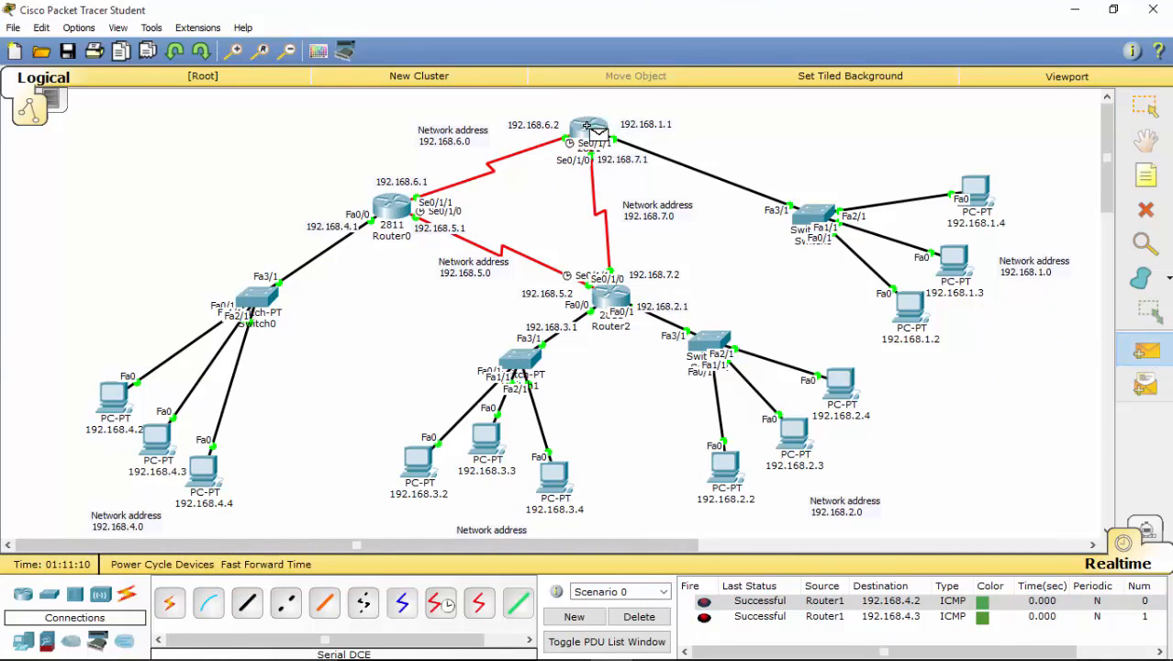
left_click(587, 126)
left_click(420, 463)
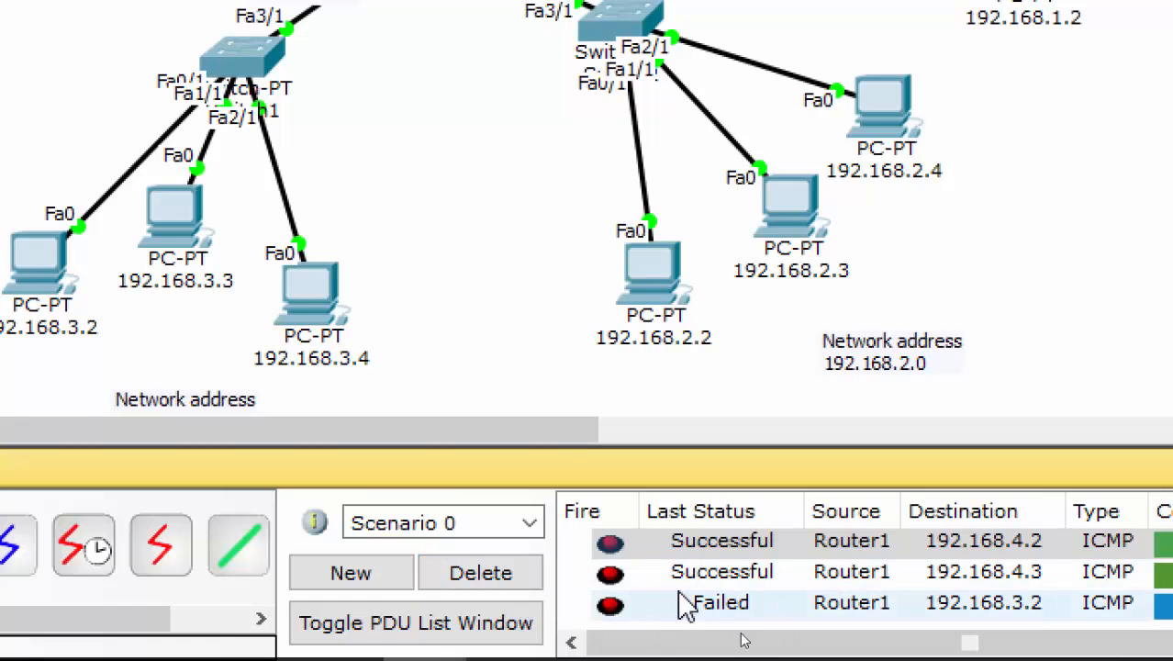
left_click_drag(688, 625, 759, 627)
left_click(493, 583)
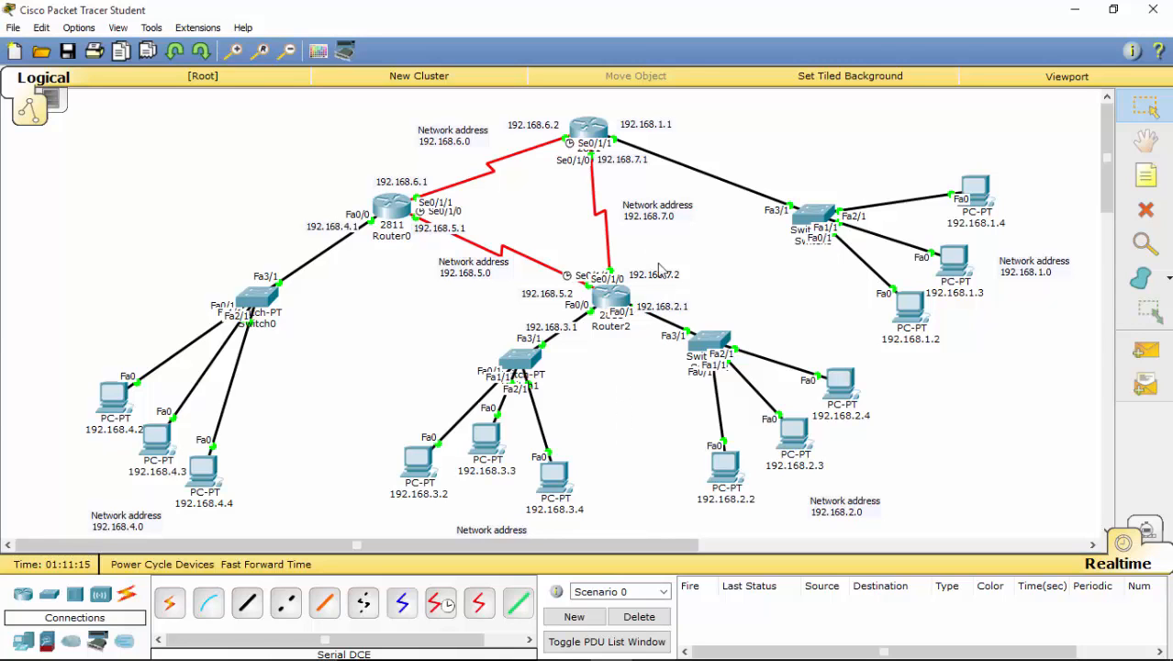
left_click(594, 131)
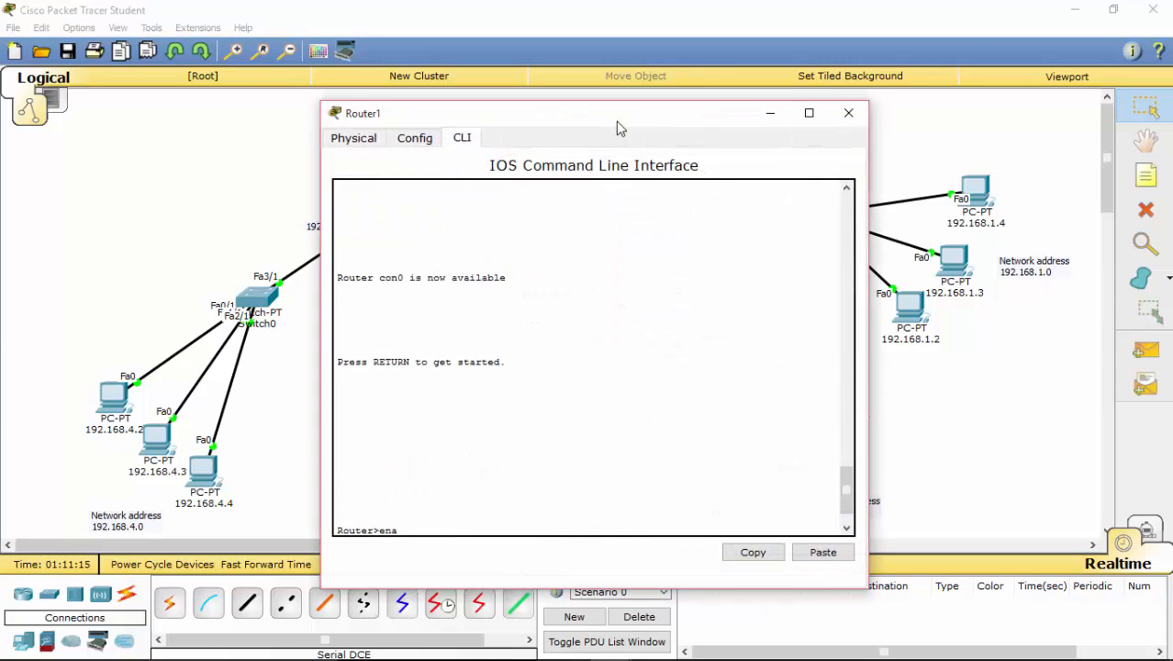
left_click_drag(622, 118, 258, 66)
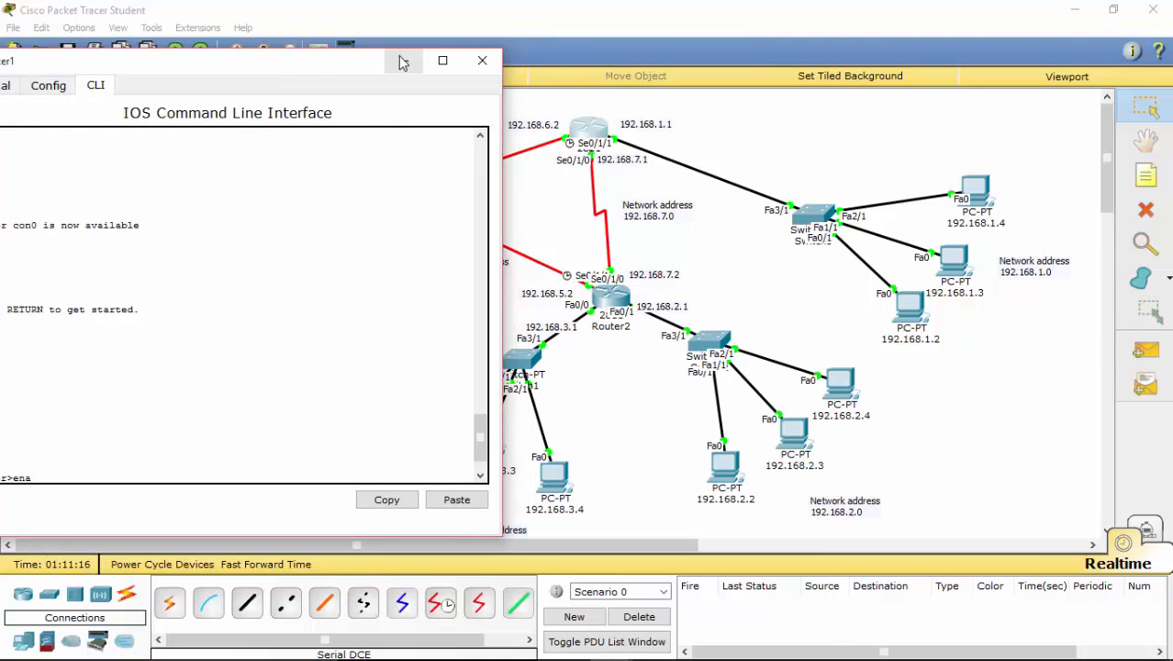
left_click(482, 61)
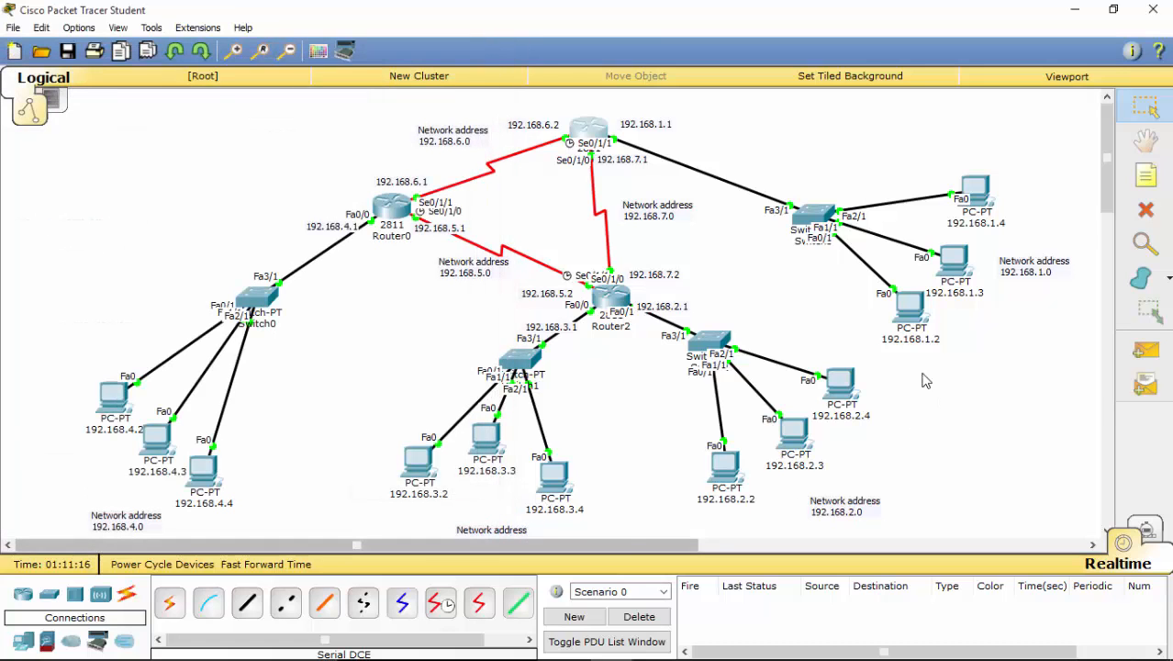
- Reopen Router1's command line at the global configuration prompt
left_click_drag(1108, 134, 1109, 143)
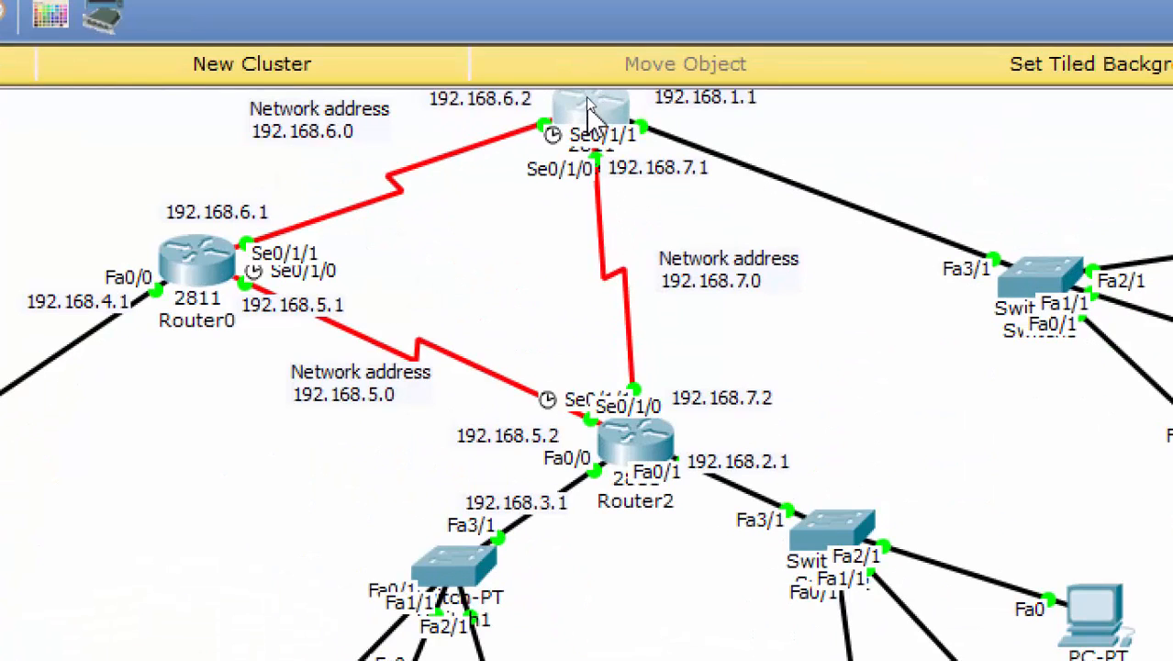
scroll(590, 156, "up", 1)
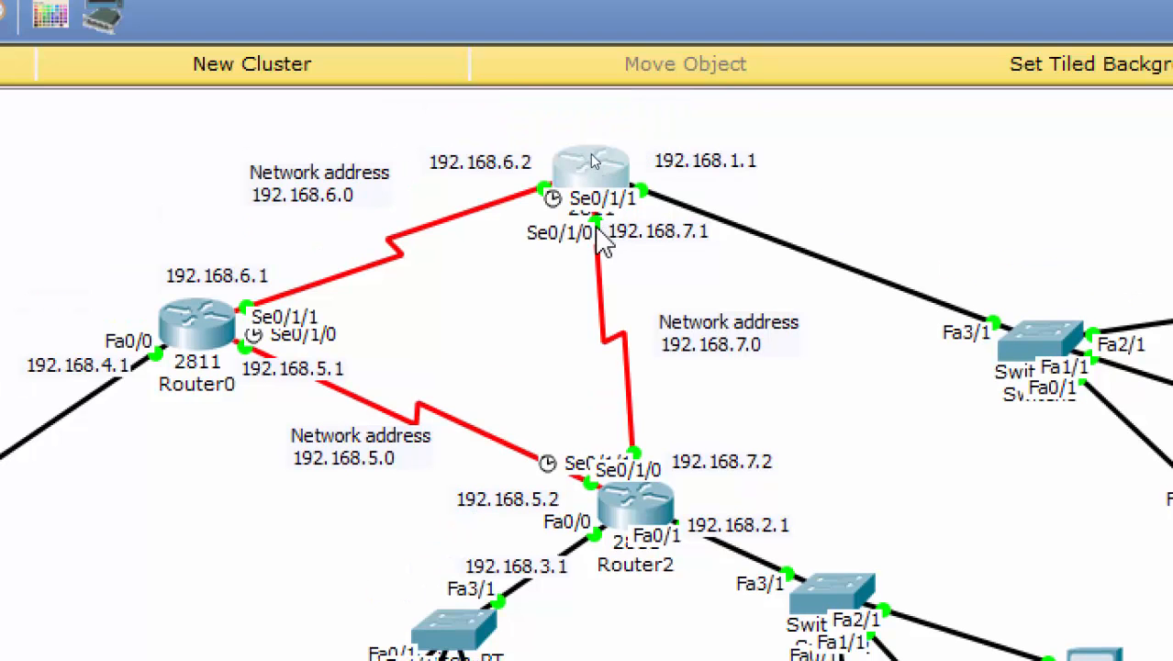
mouse_move(598, 170)
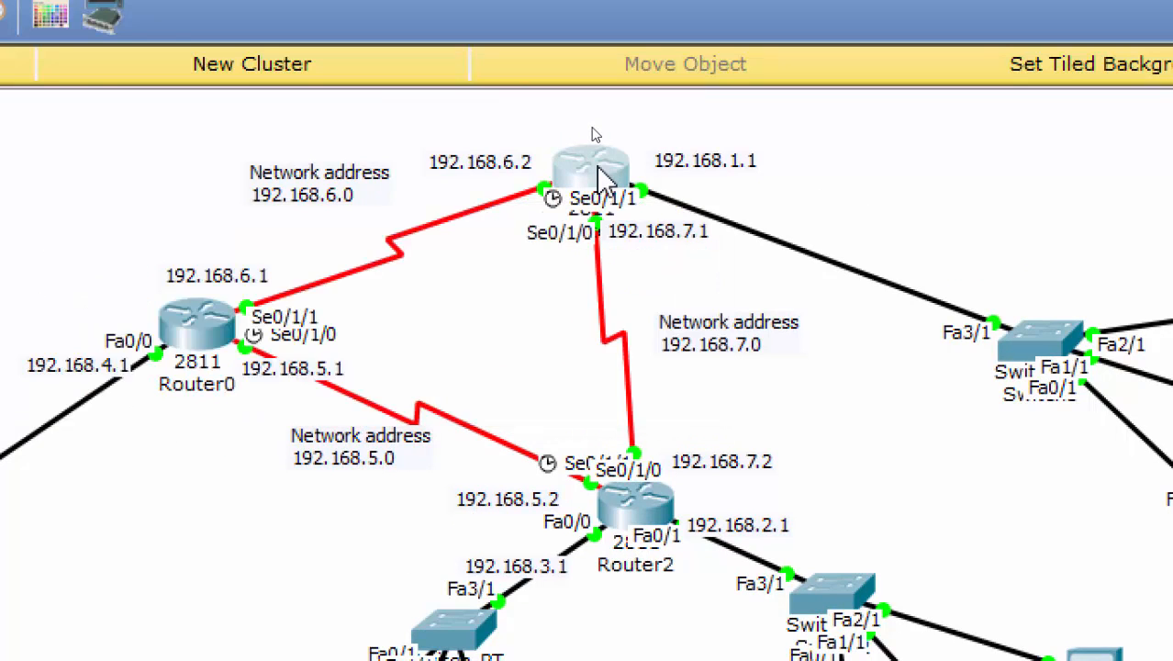
left_click(600, 174)
key("Return")
type("ena")
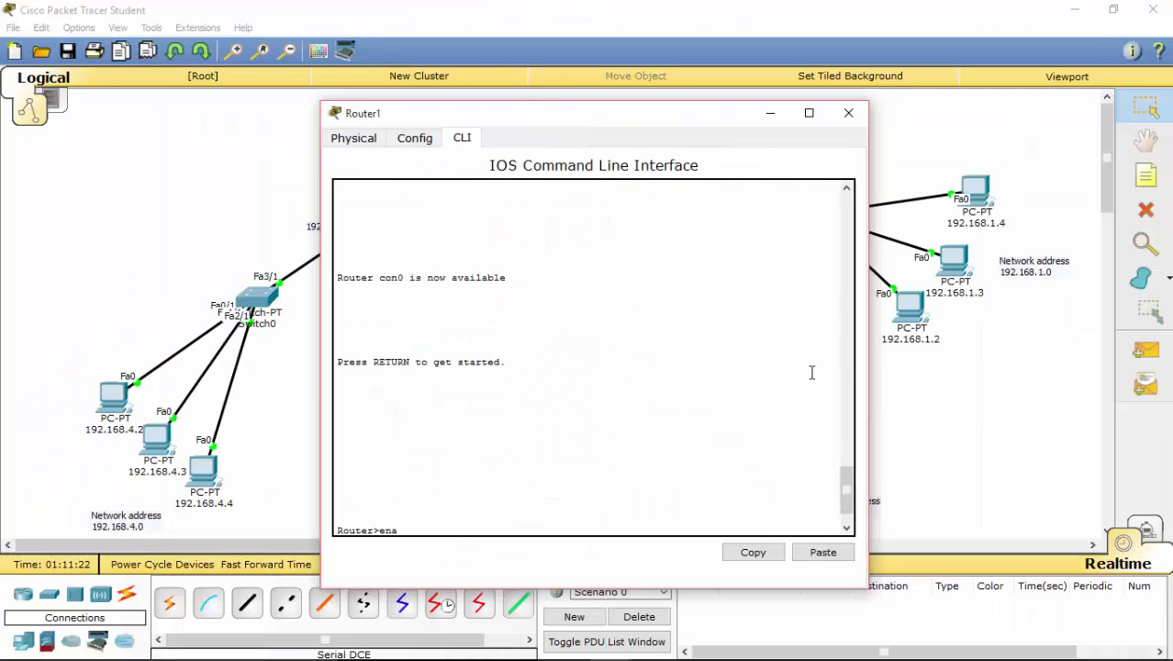
key("Return")
type("config t")
key("Return")
type("ip route 192.168.4.0 255.255.255.0 se0/1/1")
key("Return")
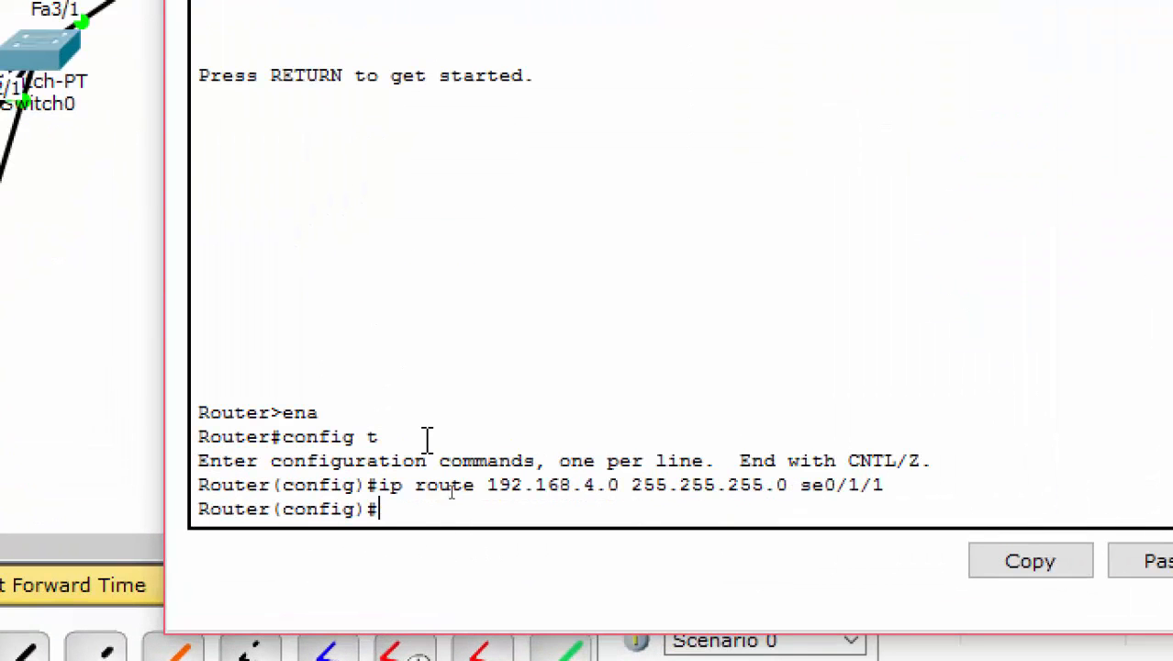
- Begin a second static route command on Router1 with ip route 192.168.3.0
type("i")
key("BackSpace")
key("BackSpace")
type("p route 1")
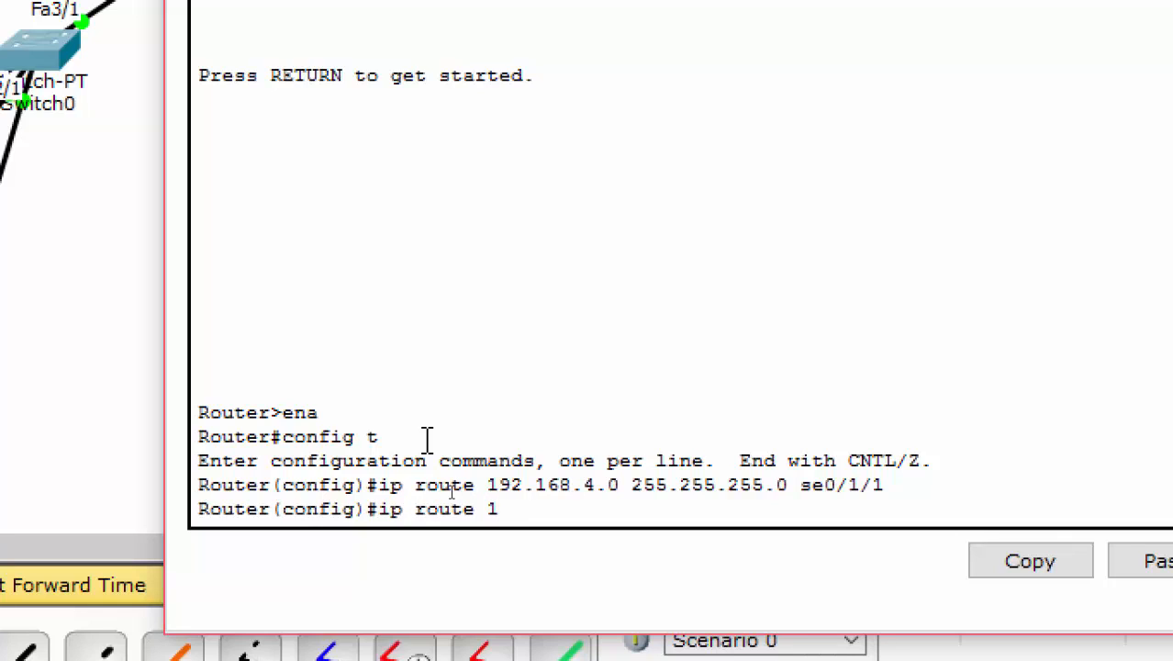
type("92")
key("BackSpace")
type("92.168.3.0")
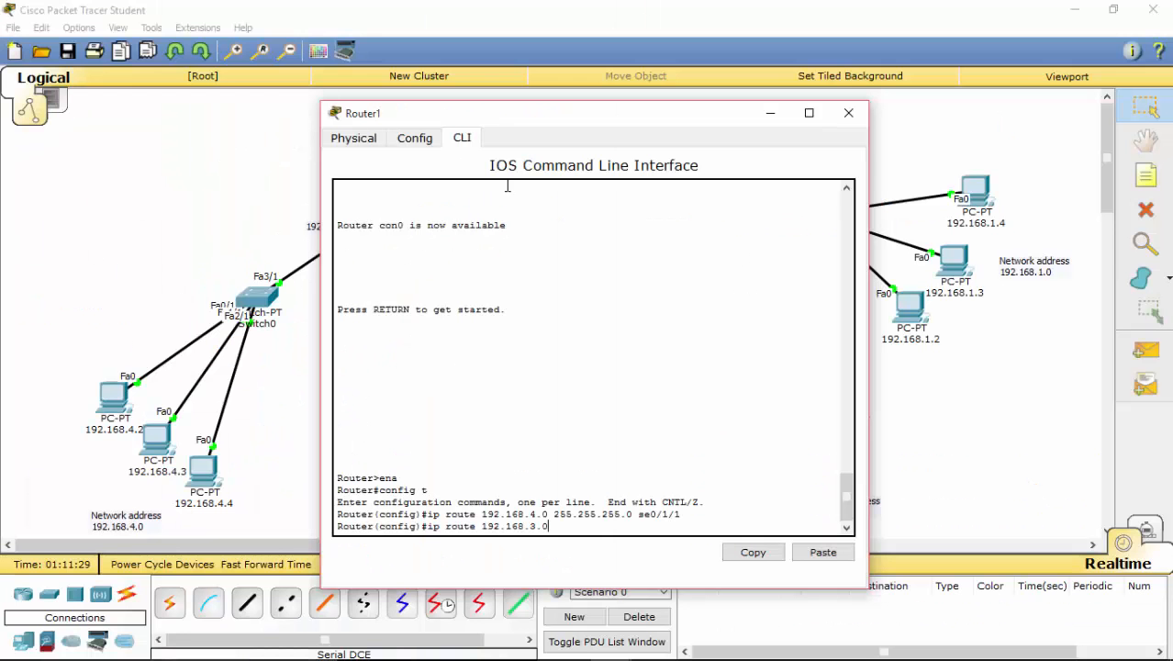
- Check the network address label under the 192.168.3.x PCs in the topology, and return to Router1's command line
left_click_drag(556, 115, 481, 97)
left_click(896, 87)
scroll(774, 408, "down", 3)
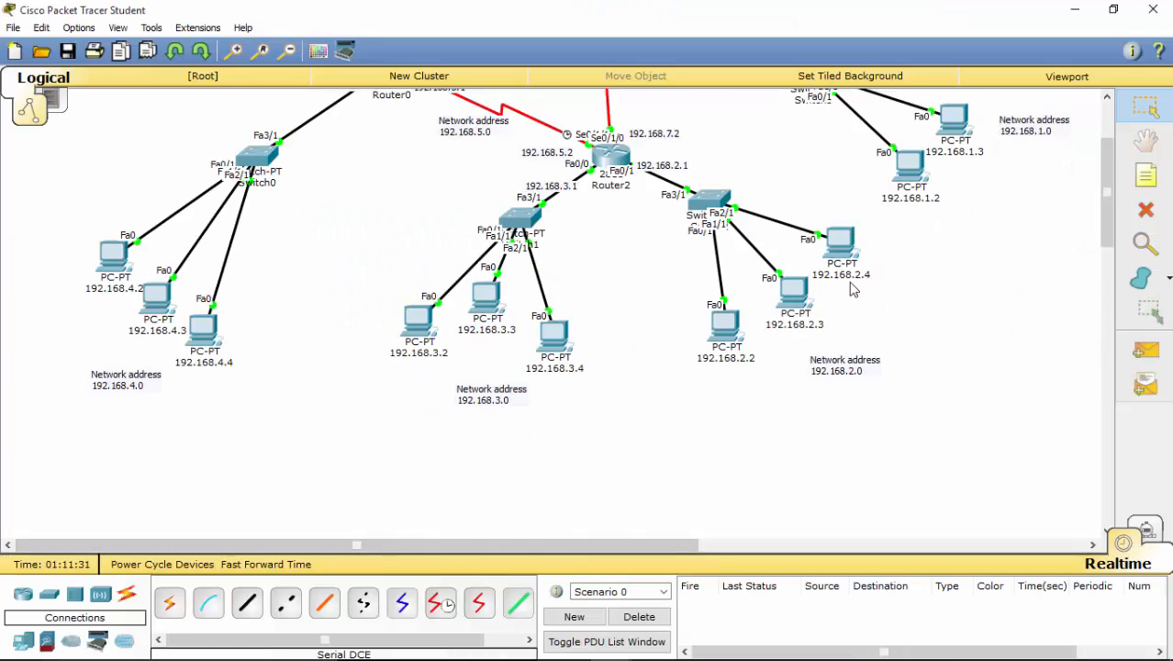
scroll(570, 200, "up", 3)
left_click(582, 125)
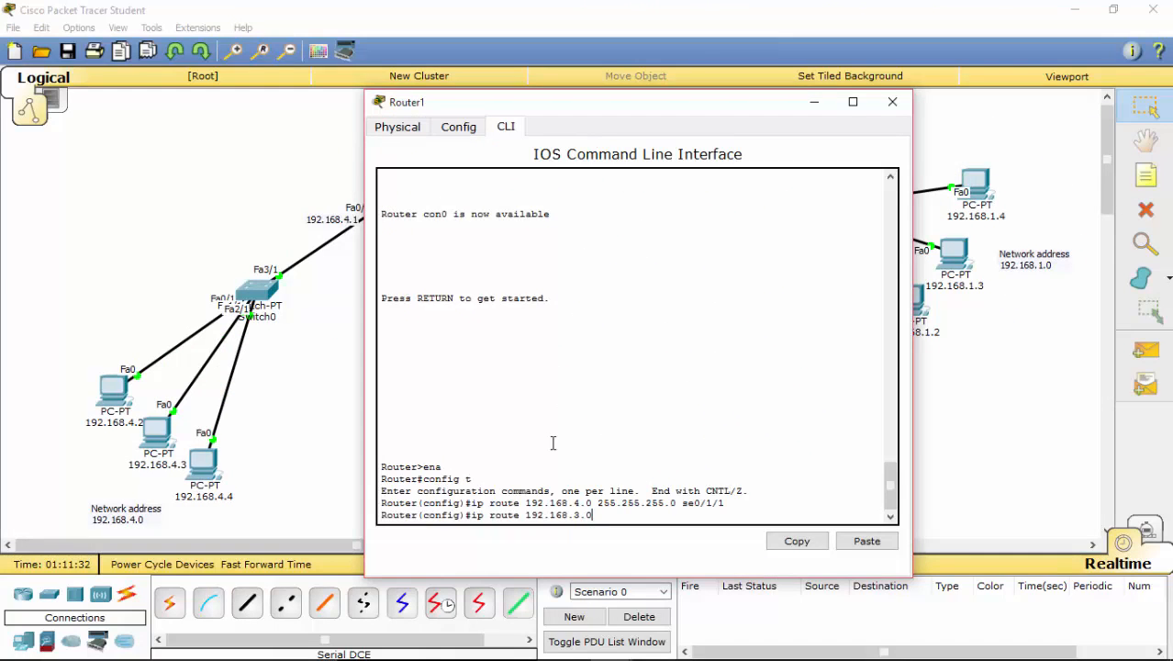
- Highlight the destination network in the unfinished route command, and return to the topology to check Router1's serial interface towards Router2
left_click_drag(596, 516, 535, 516)
left_click(614, 516)
left_click(309, 468)
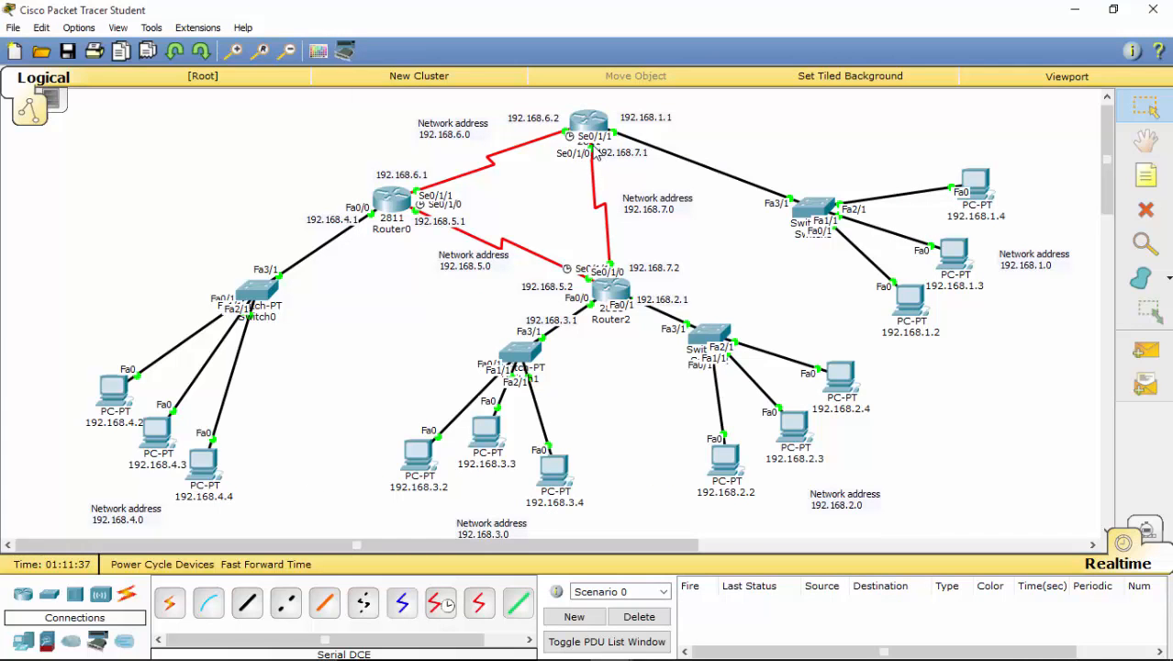
- Move Router1 aside in the topology to identify its serial interface towards Router2, and return it to its original place
left_click_drag(593, 129, 501, 220)
left_click_drag(411, 293, 378, 329)
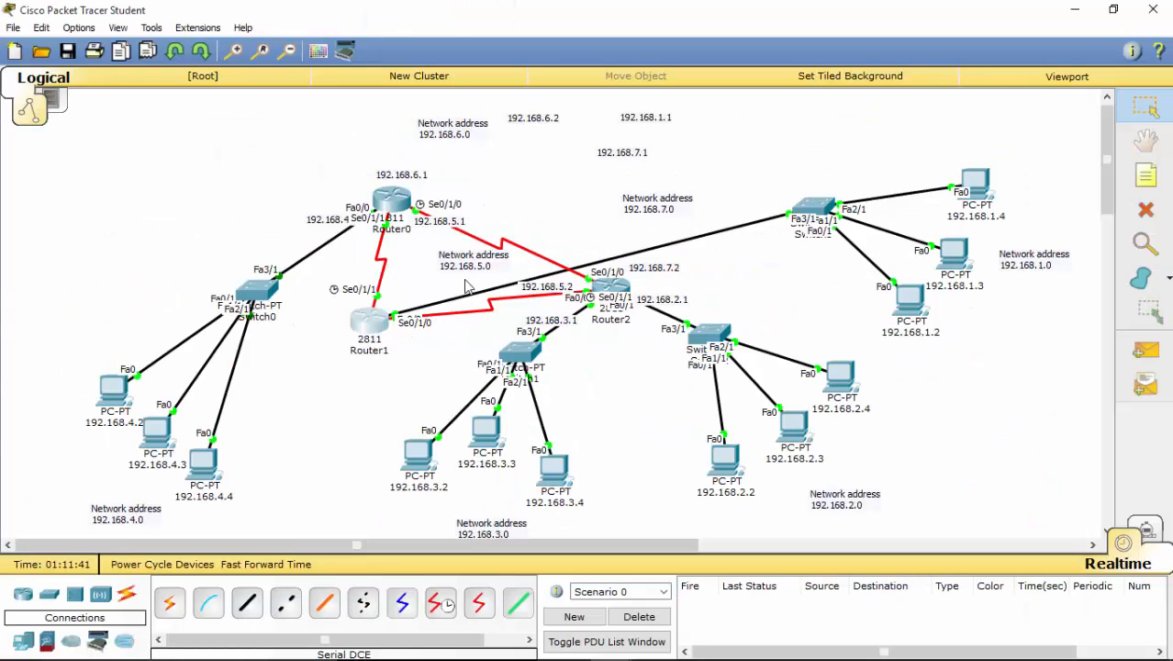
left_click_drag(375, 325, 593, 128)
left_click(590, 129)
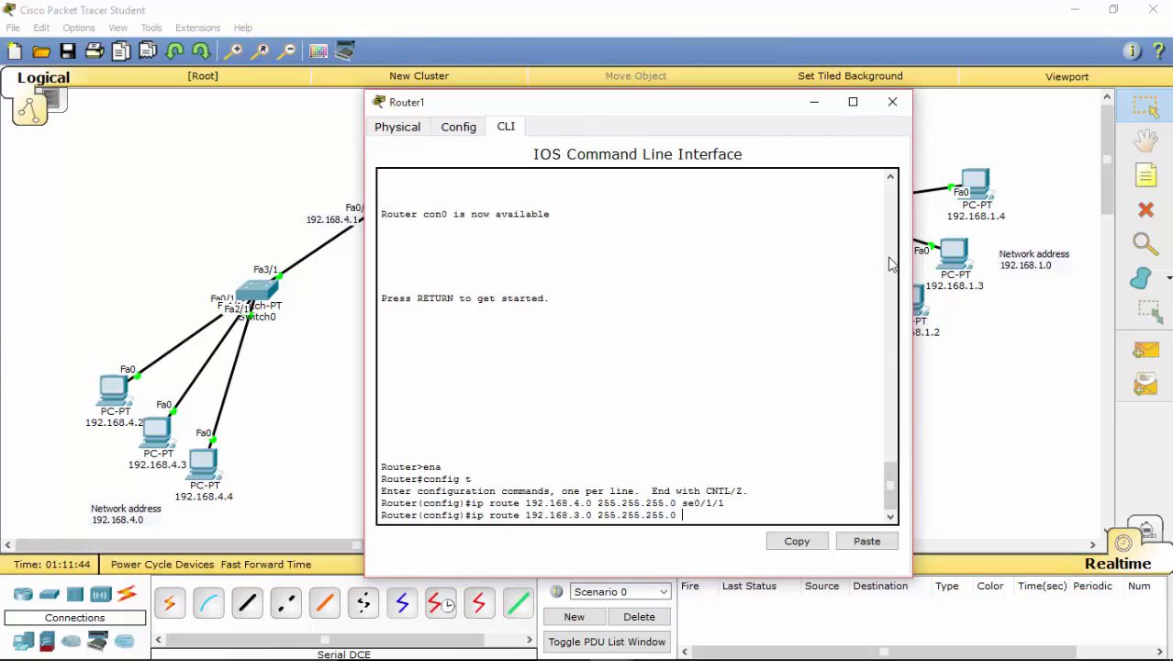
left_click(892, 102)
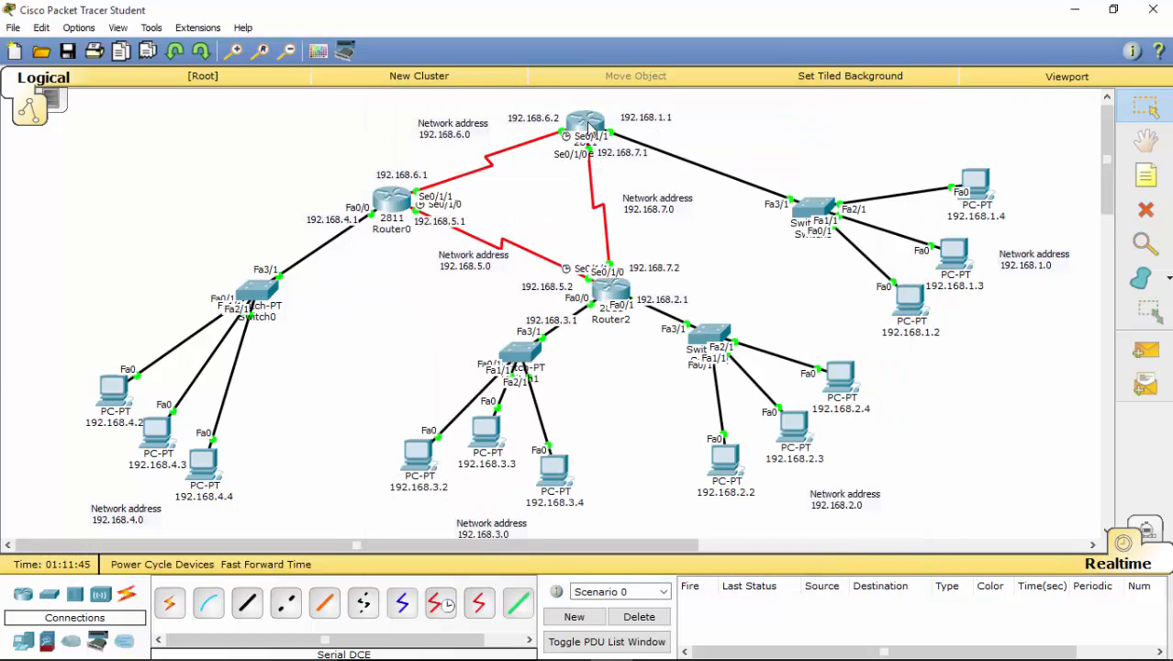
- Complete and submit Router1's static route to 192.168.3.0 with mask 255.255.255.0 through se0/1/0, and close its command line
left_click(588, 127)
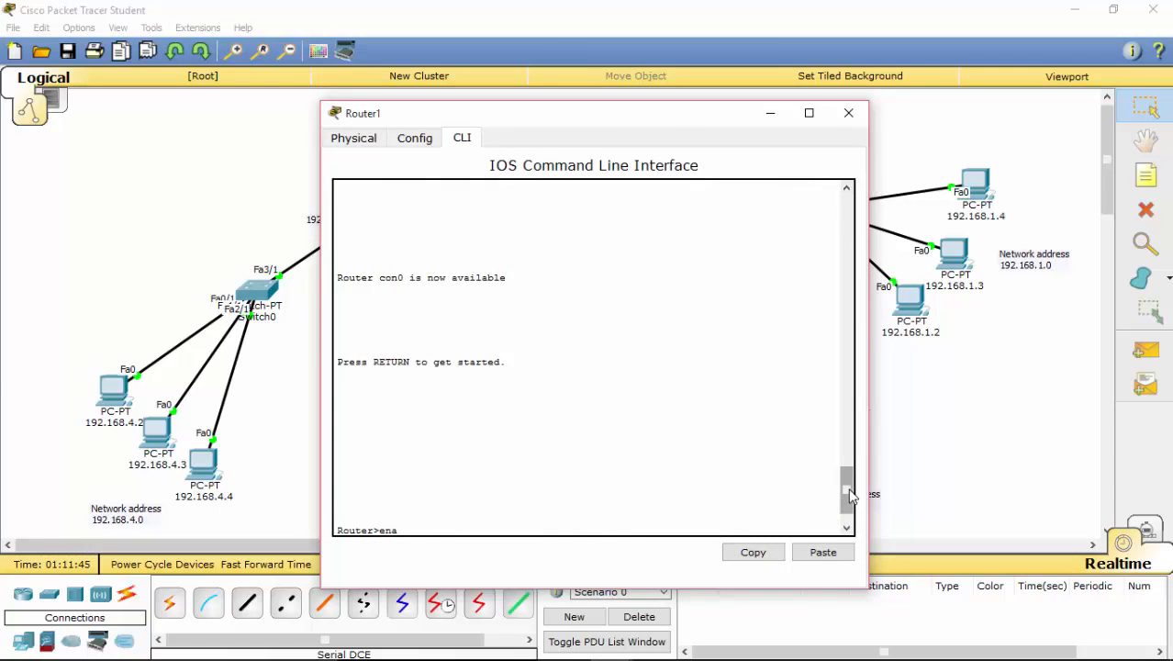
scroll(849, 496, "down", 2)
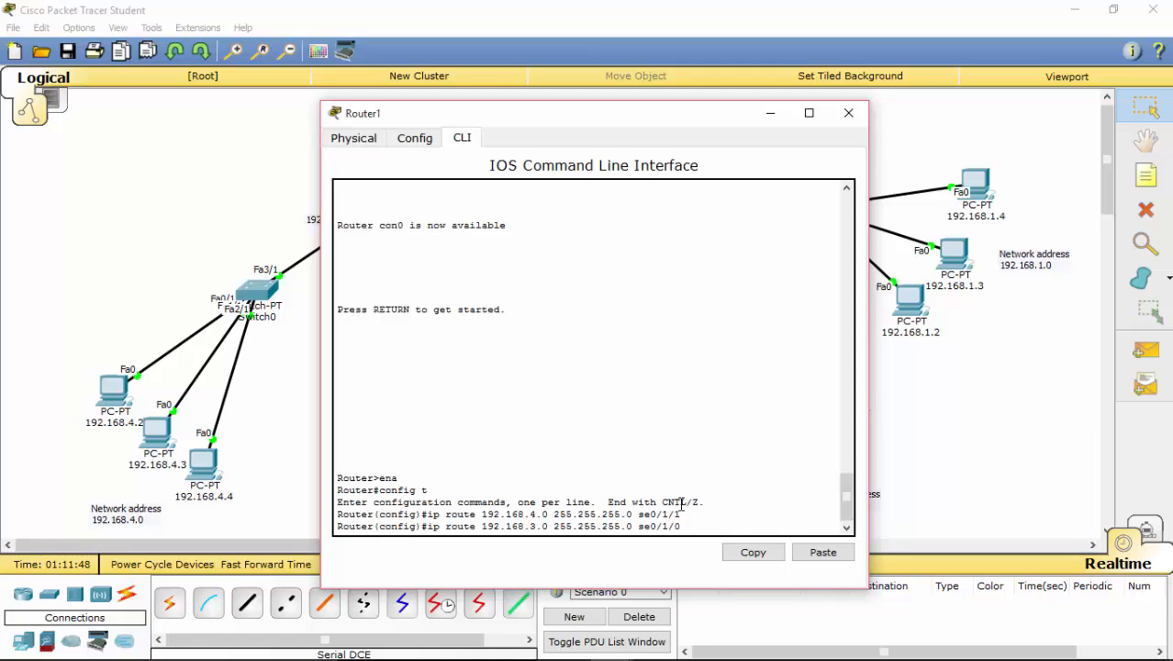
key("Return")
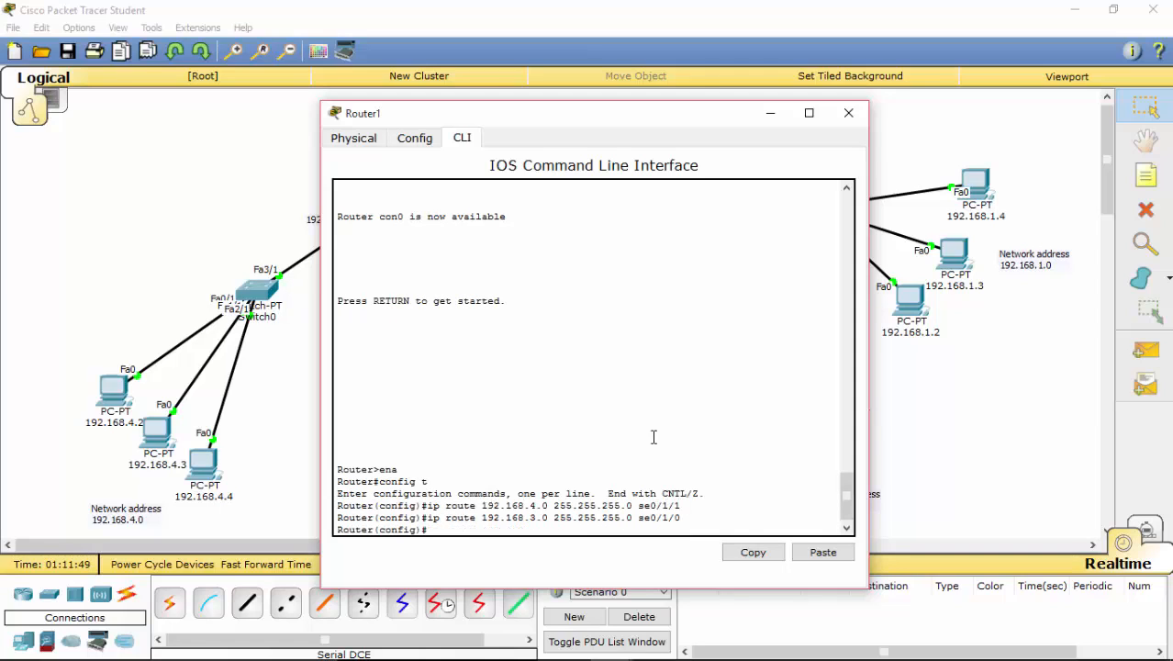
left_click(848, 112)
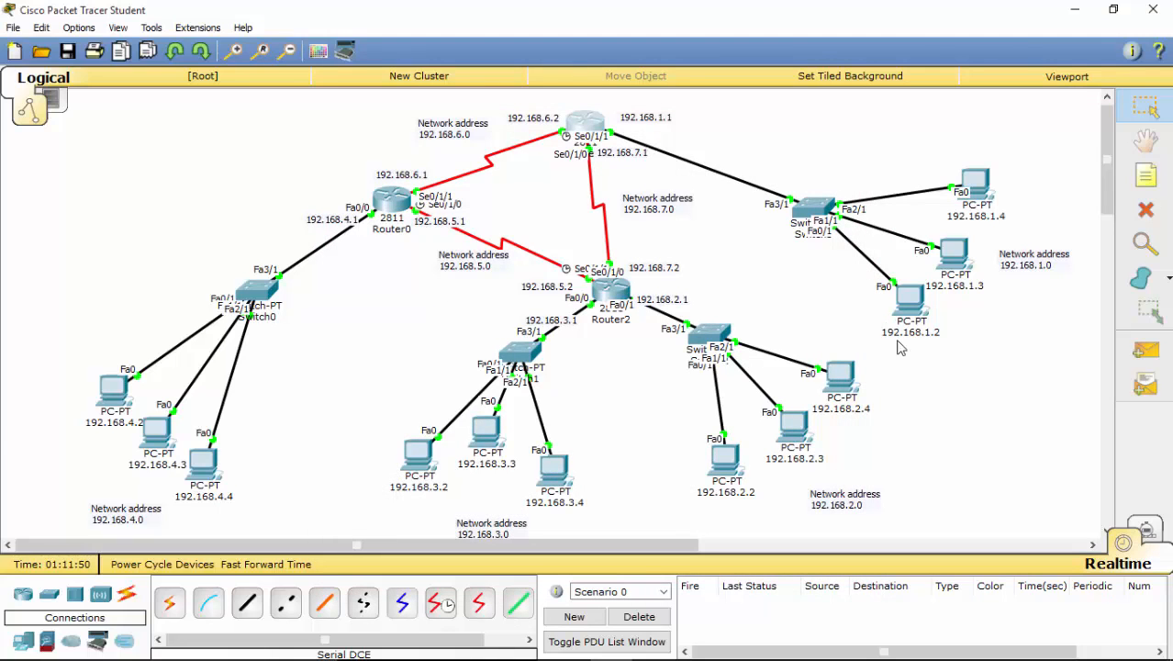
- Test connectivity by sending simple PDUs from Router1 to PC 192.168.3.2 and to PC 192.168.2.2
left_click(1146, 350)
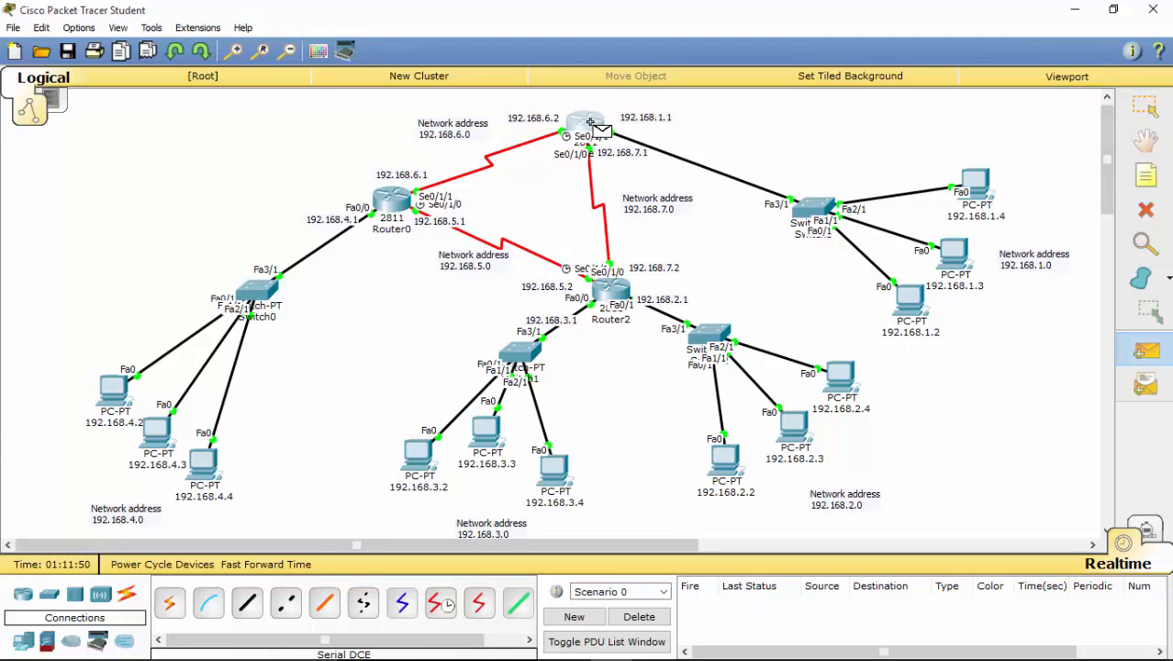
left_click(591, 121)
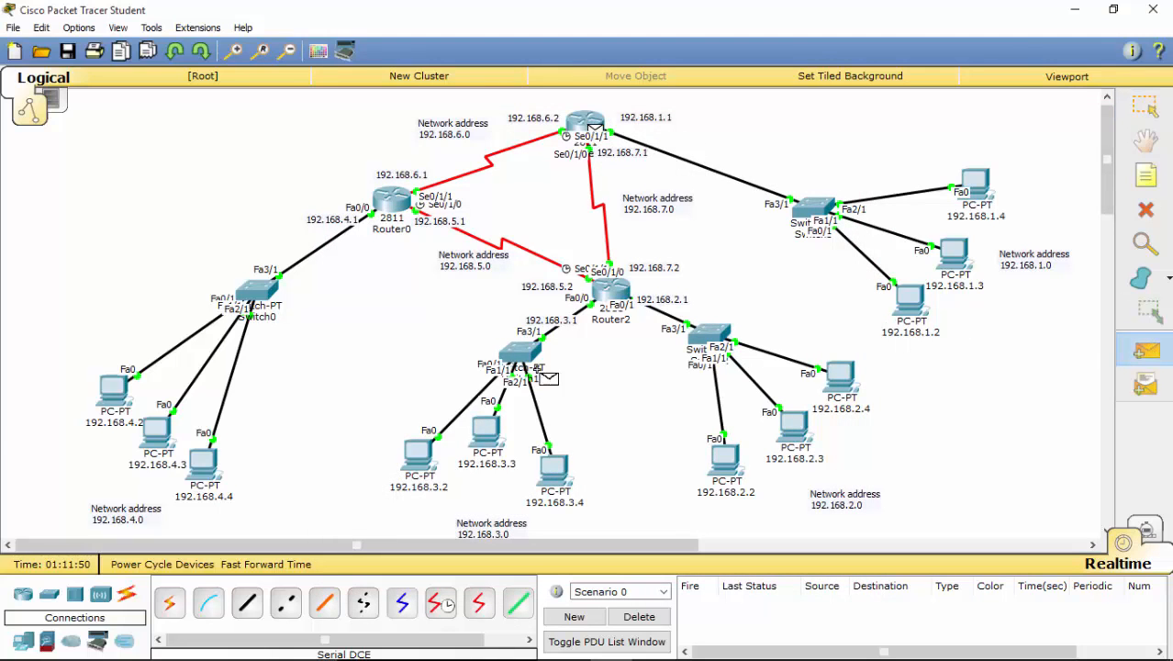
left_click(415, 461)
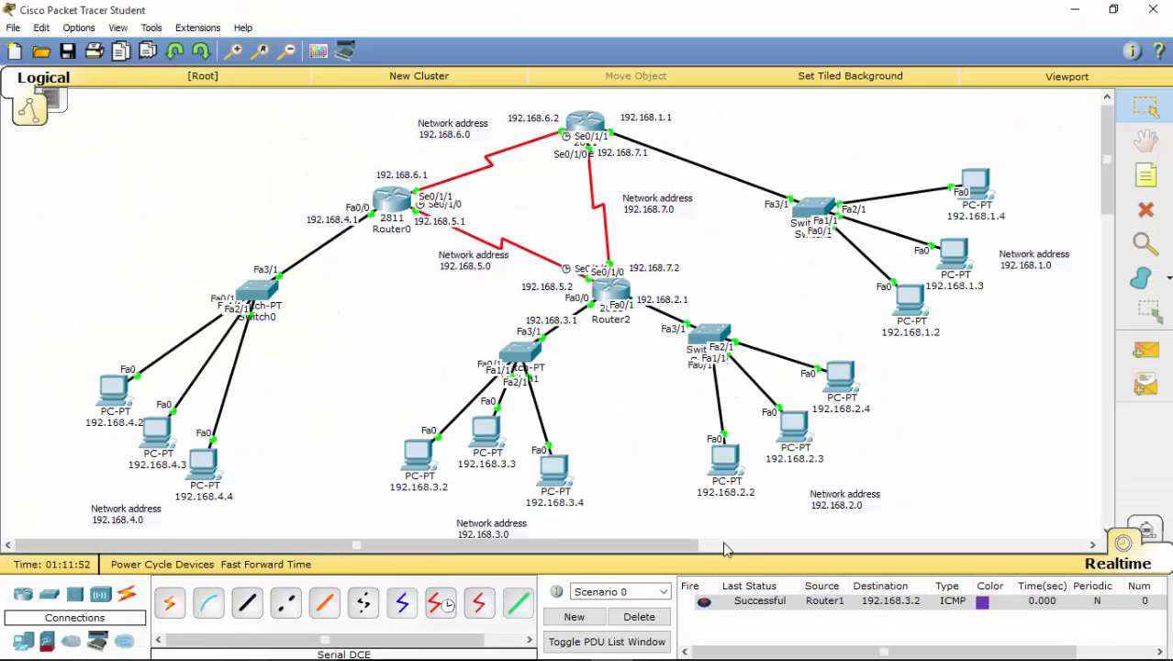
left_click(1146, 350)
left_click(589, 126)
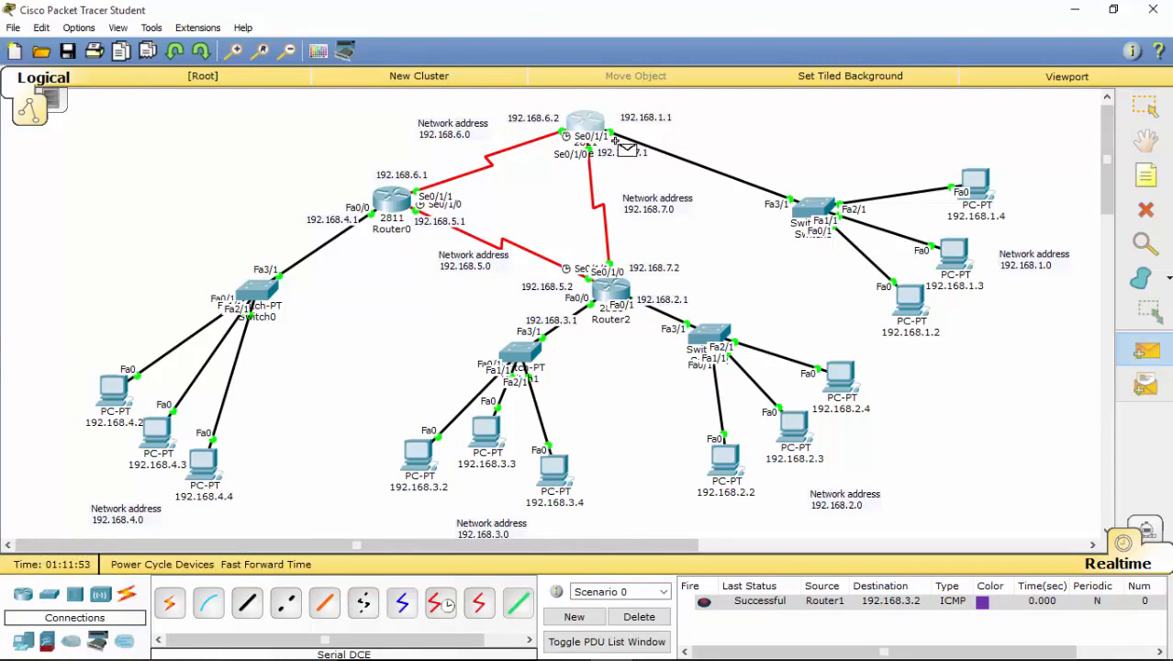
left_click(734, 459)
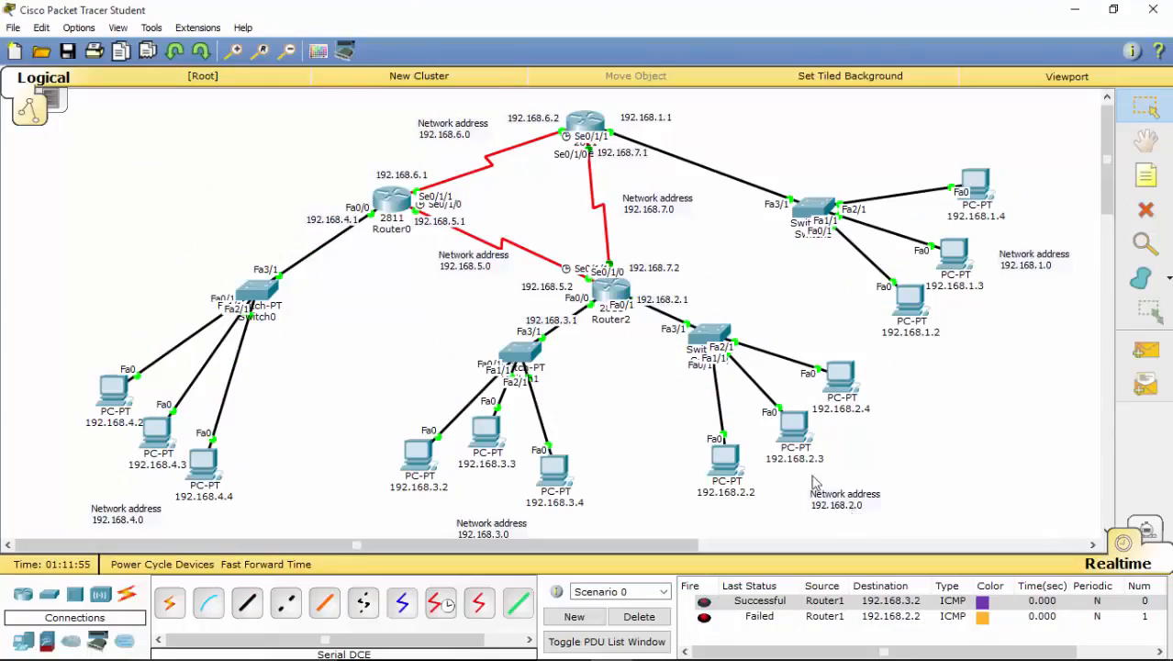
- Add a static route on Router1 with ip route 192.168.2.0 255.255.255.0 se0/1/0, and close its command line
left_click(588, 138)
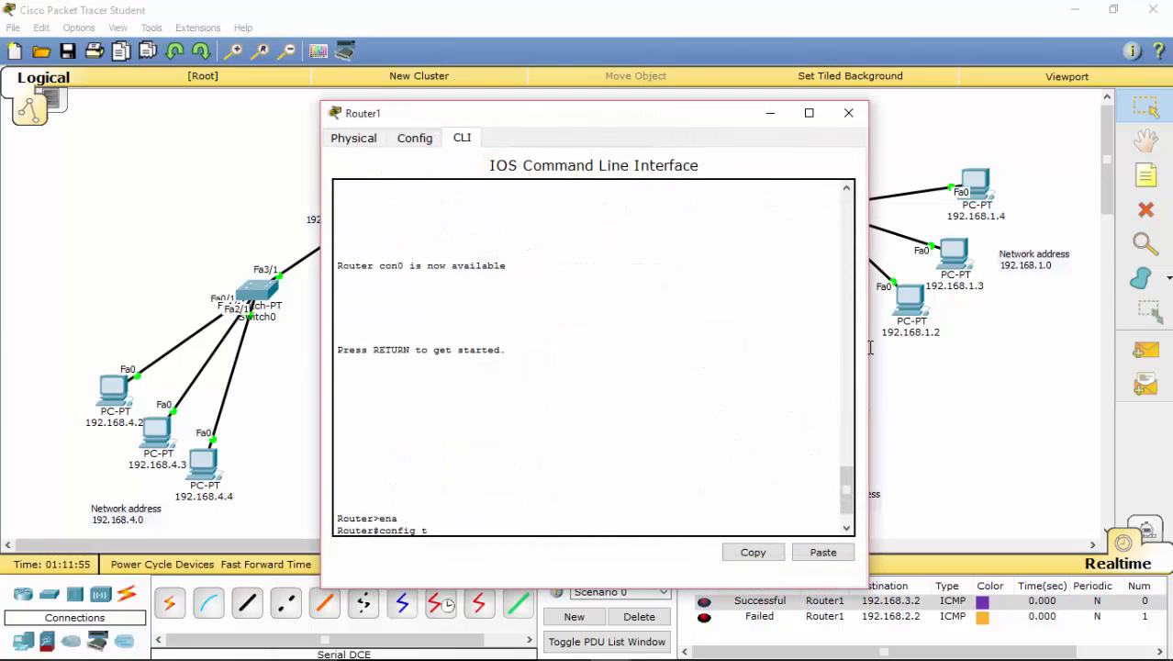
left_click_drag(850, 482, 850, 511)
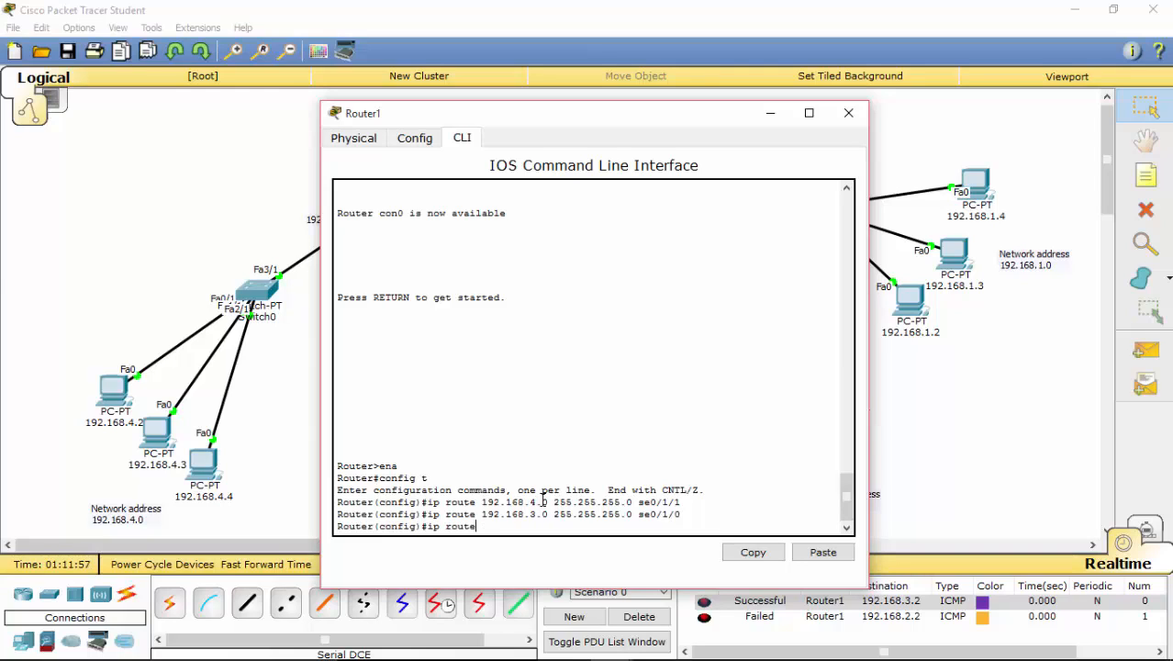
type(".168.2.0 255.255.255.0 se0/1/0")
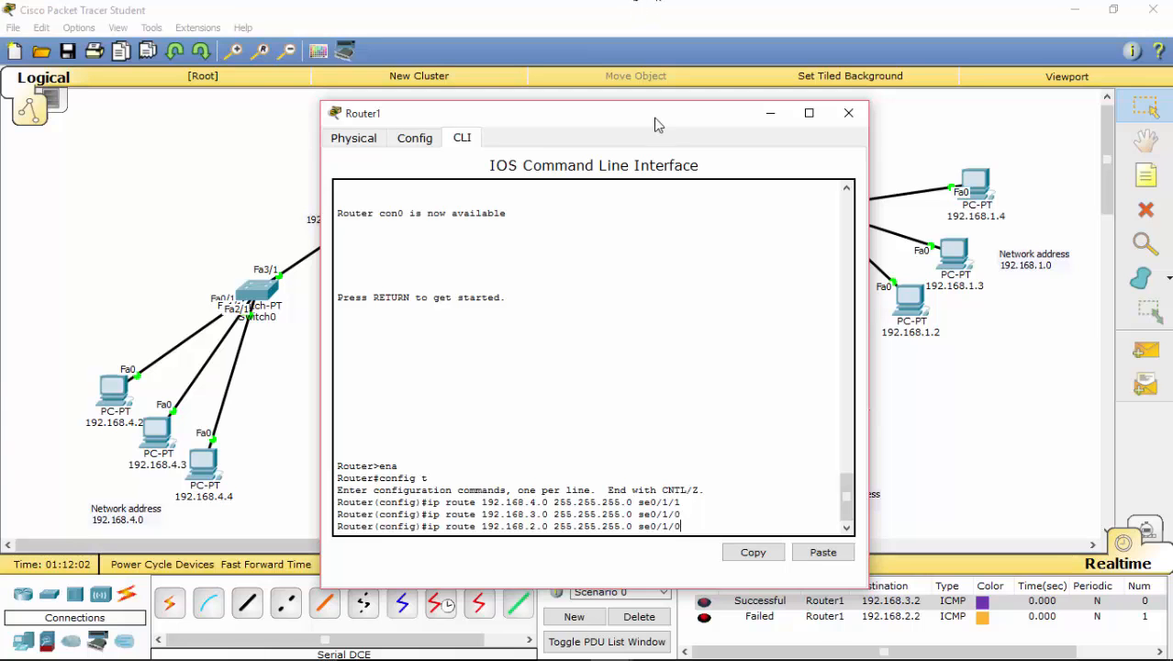
left_click_drag(655, 117, 670, 136)
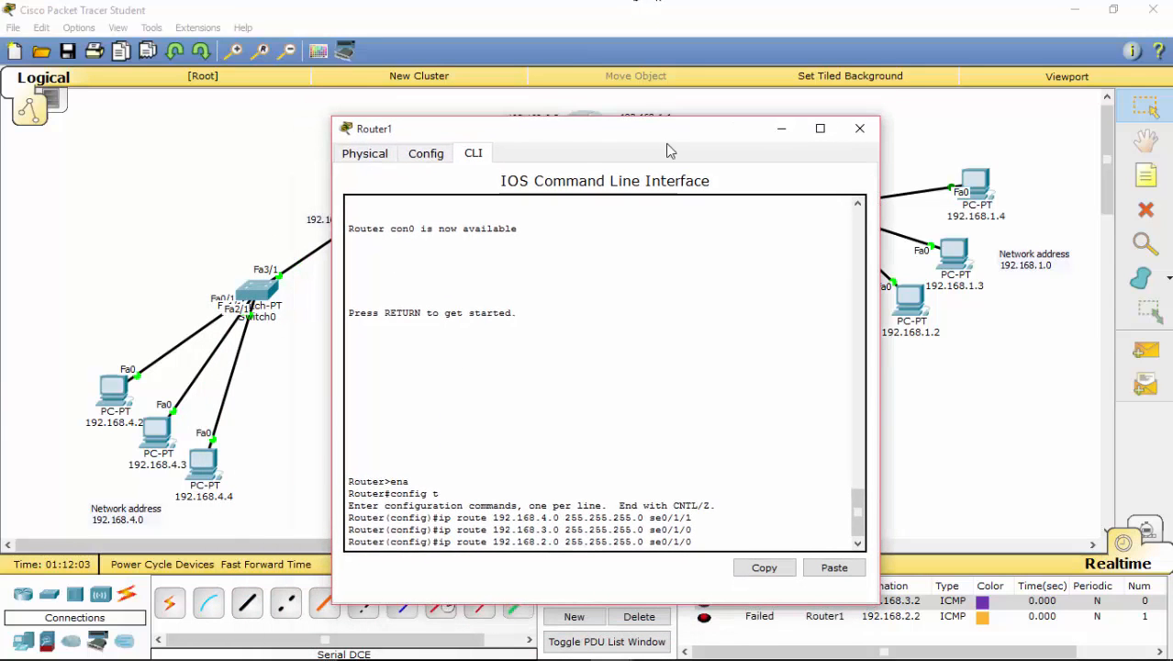
key("Return")
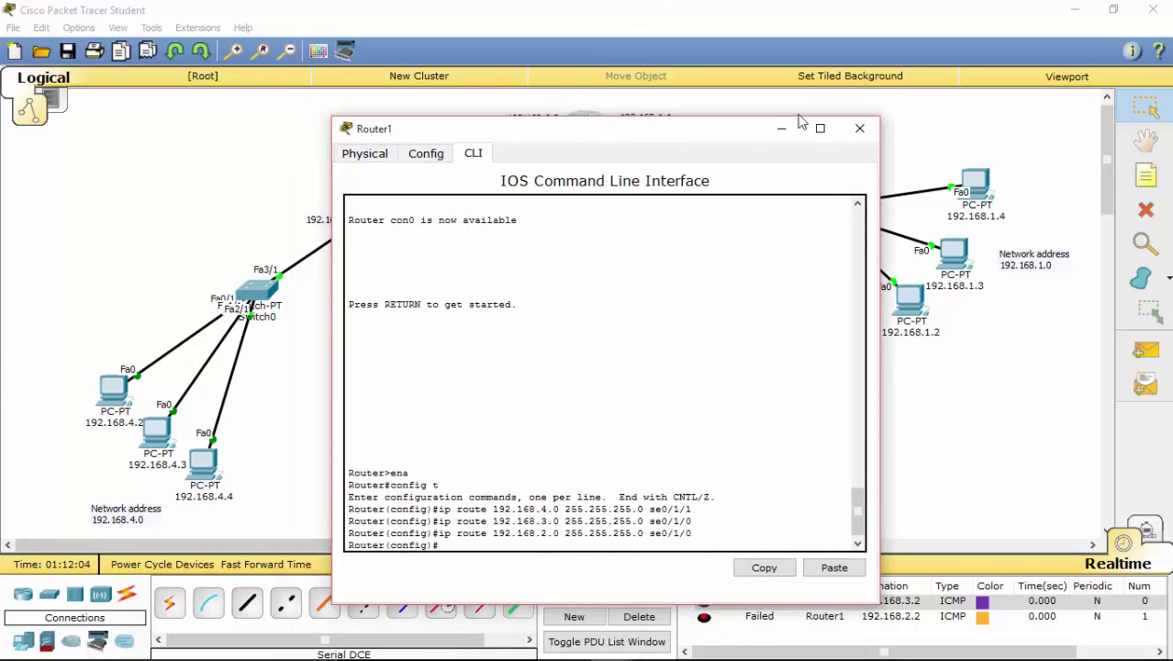
left_click(858, 130)
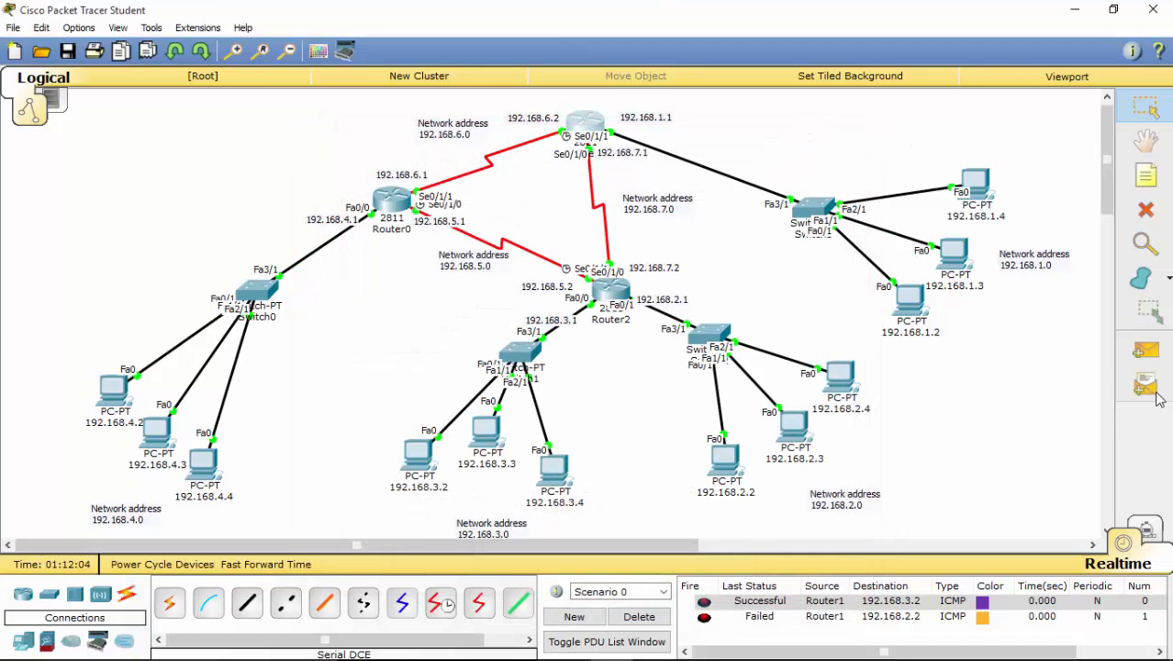
- Retest the new route by sending a simple PDU from Router1 to PC 192.168.2.2
left_click(1146, 349)
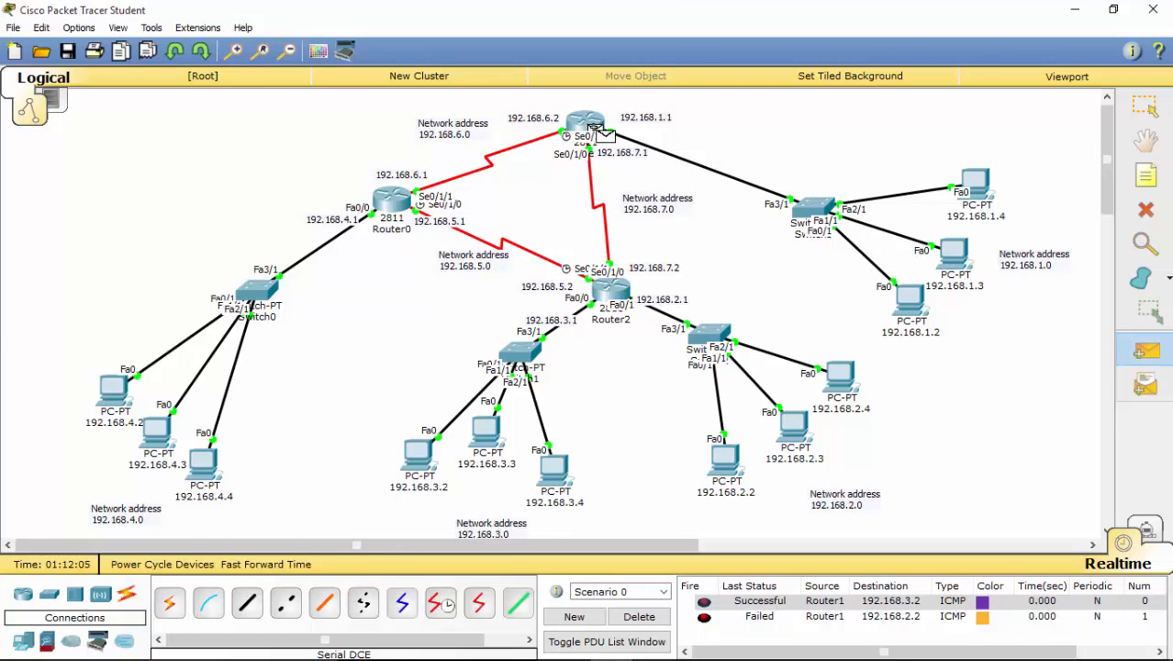
left_click(595, 132)
left_click(723, 451)
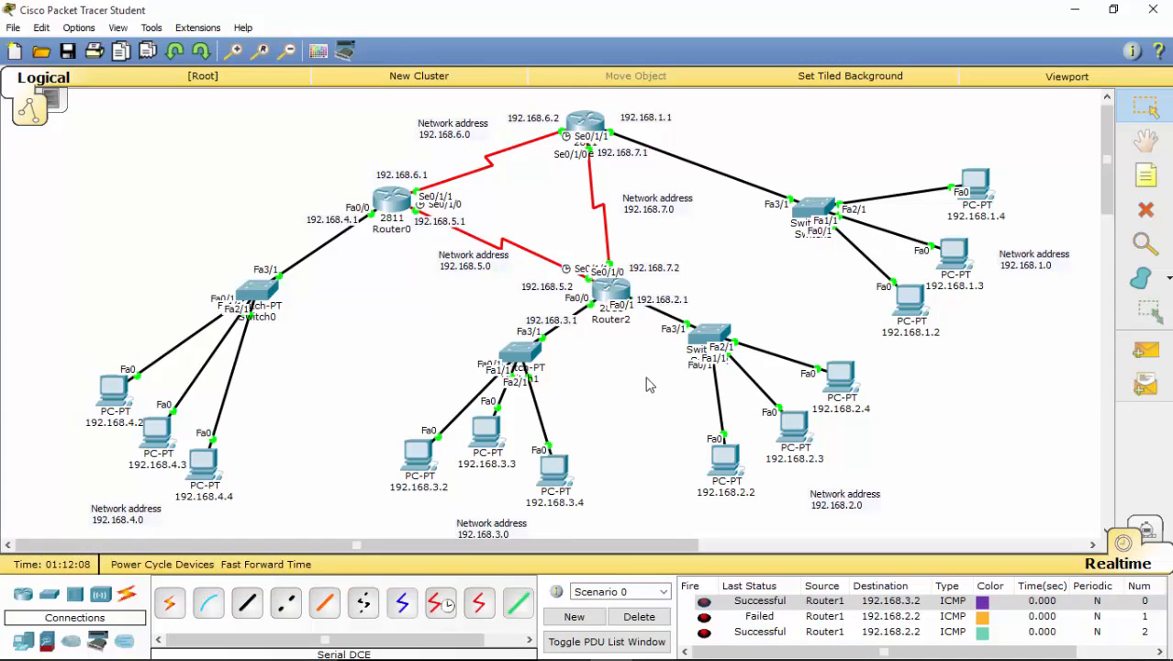
- Clear Scenario 0's PDU results, and send a simple PDU from PC 192.168.1.4 to PC 192.168.4.2
left_click(635, 619)
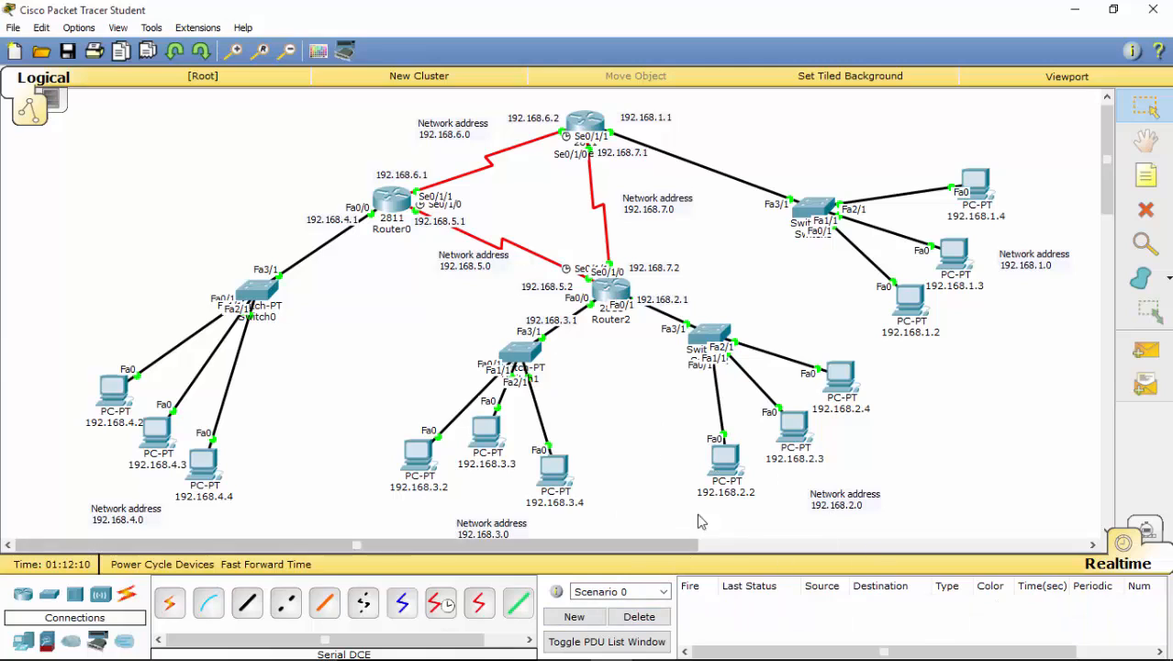
left_click(1145, 351)
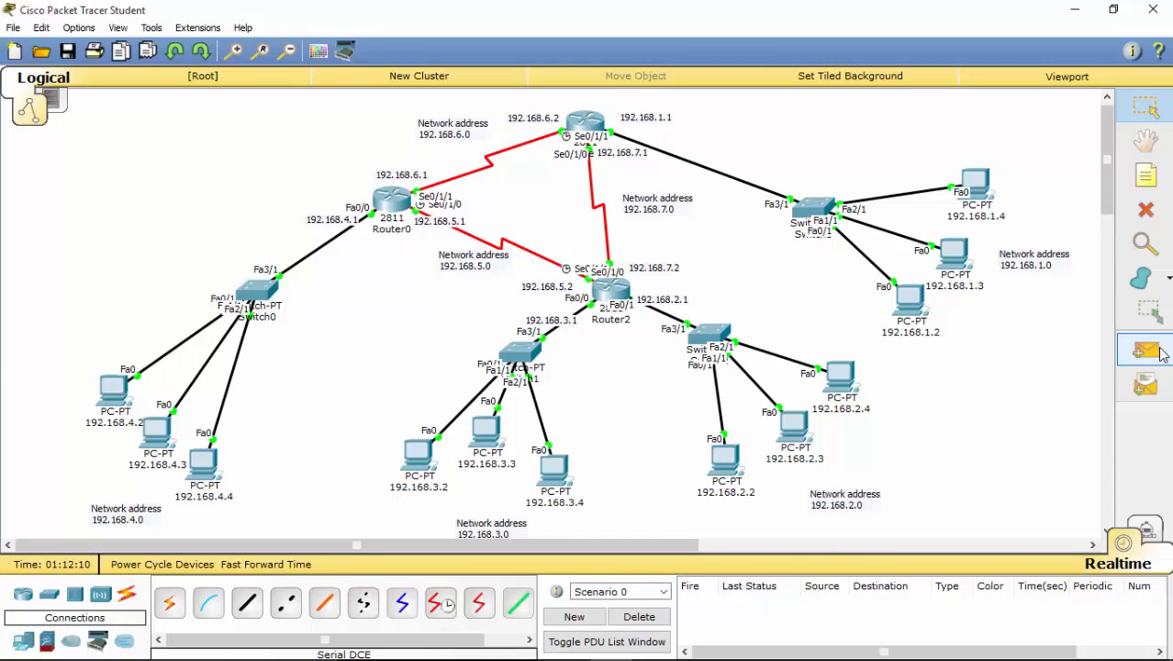
left_click(970, 180)
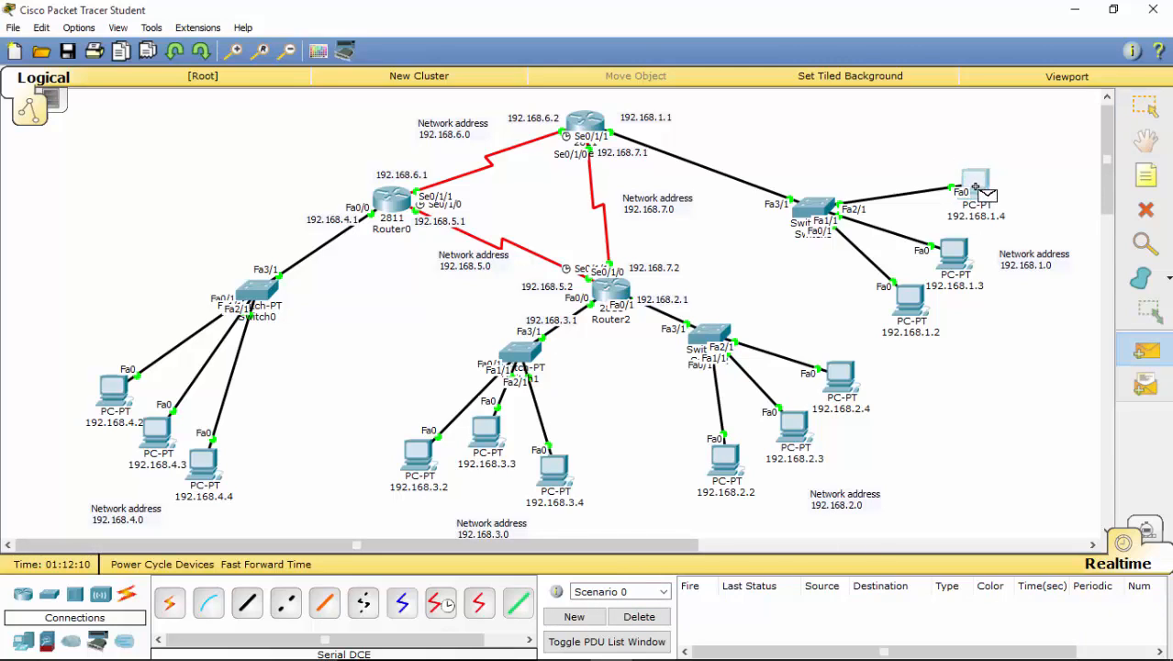
left_click(114, 393)
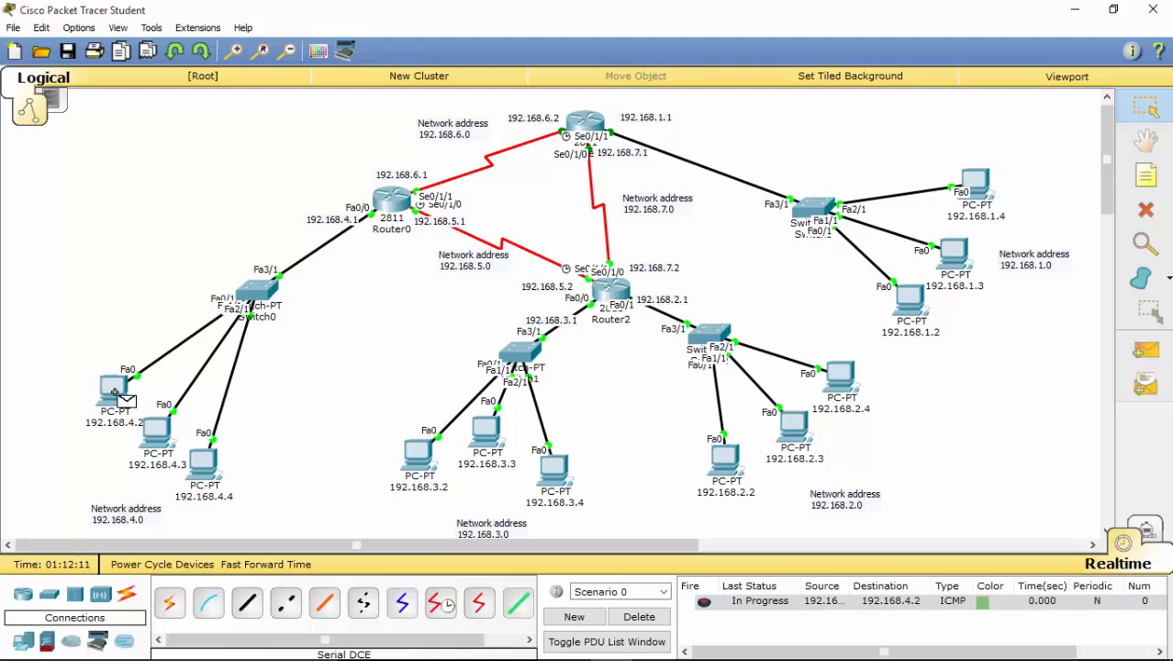
left_click(806, 602)
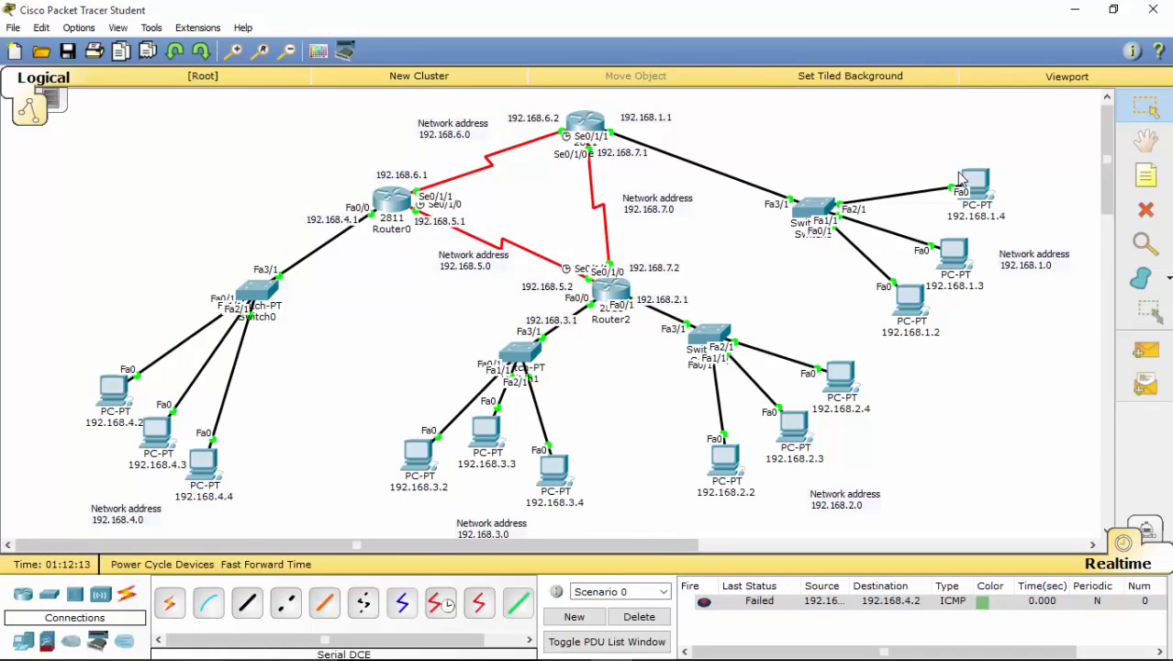
mouse_move(400, 160)
left_mouse_down()
mouse_move(379, 259)
mouse_move(402, 169)
left_mouse_up()
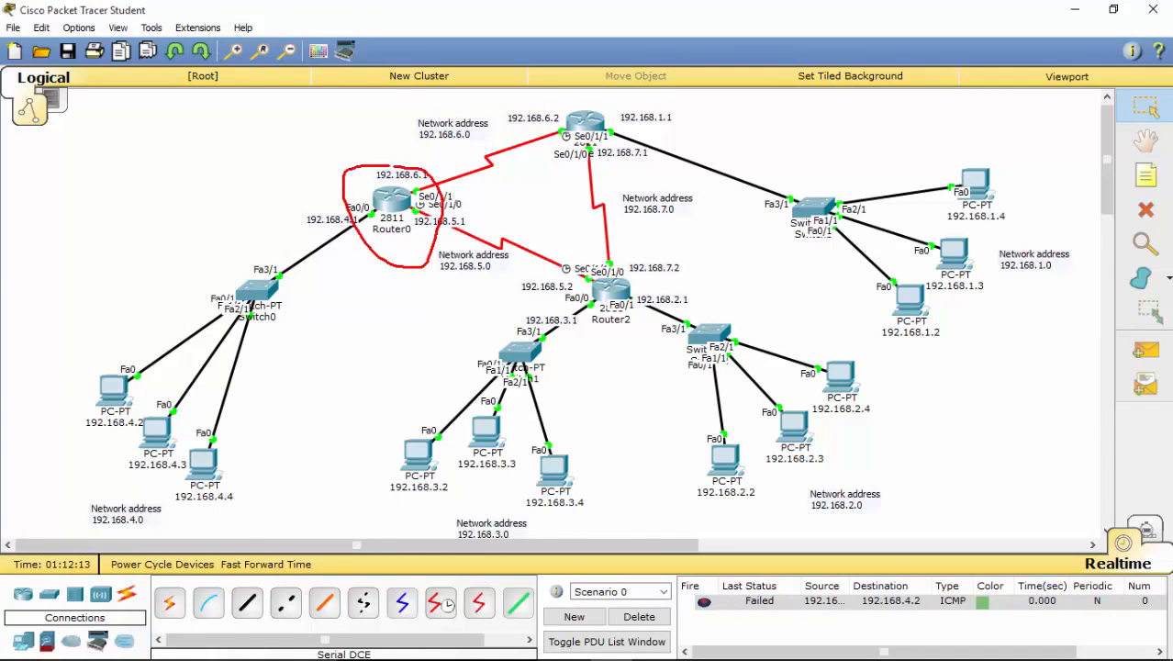
mouse_move(962, 149)
left_mouse_down()
mouse_move(778, 178)
mouse_move(995, 301)
mouse_move(975, 144)
left_mouse_up()
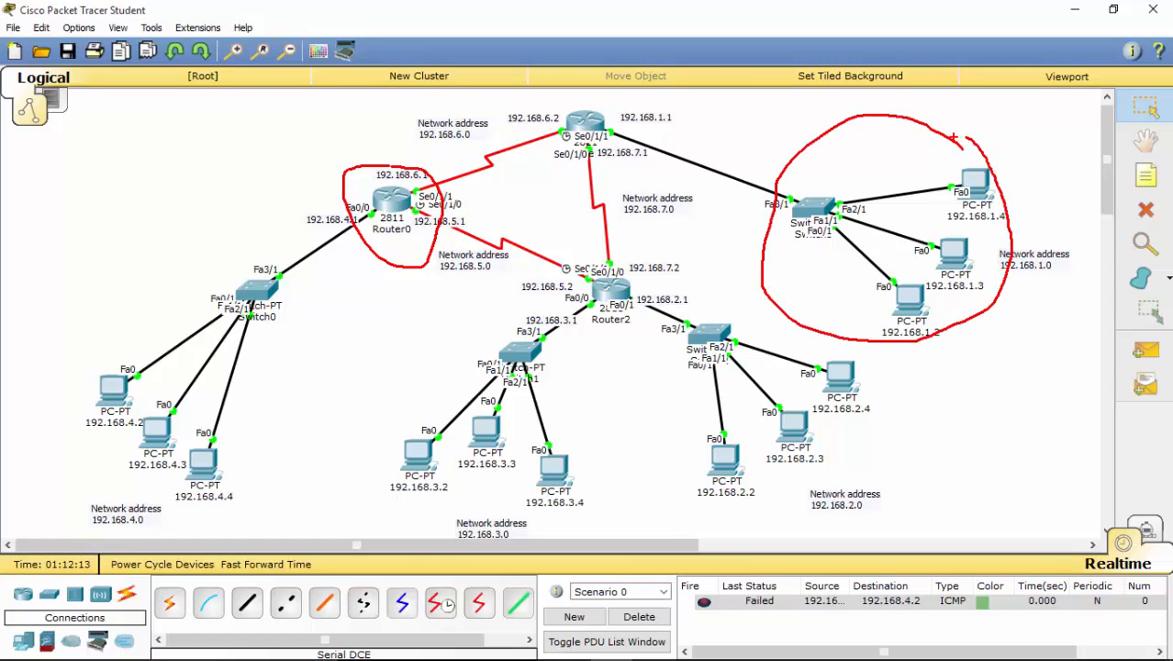
key("Escape")
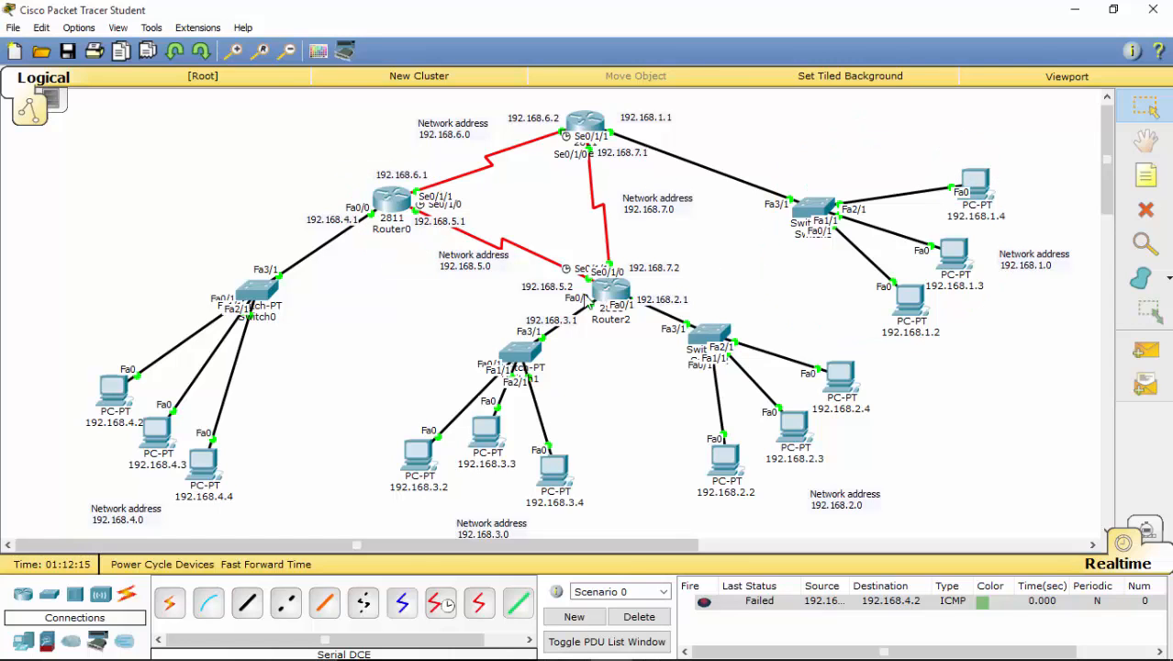
- Open Router0's command line and enter global configuration mode with ena and conf t
left_click(399, 206)
left_click_drag(592, 117, 403, 123)
left_click(303, 174)
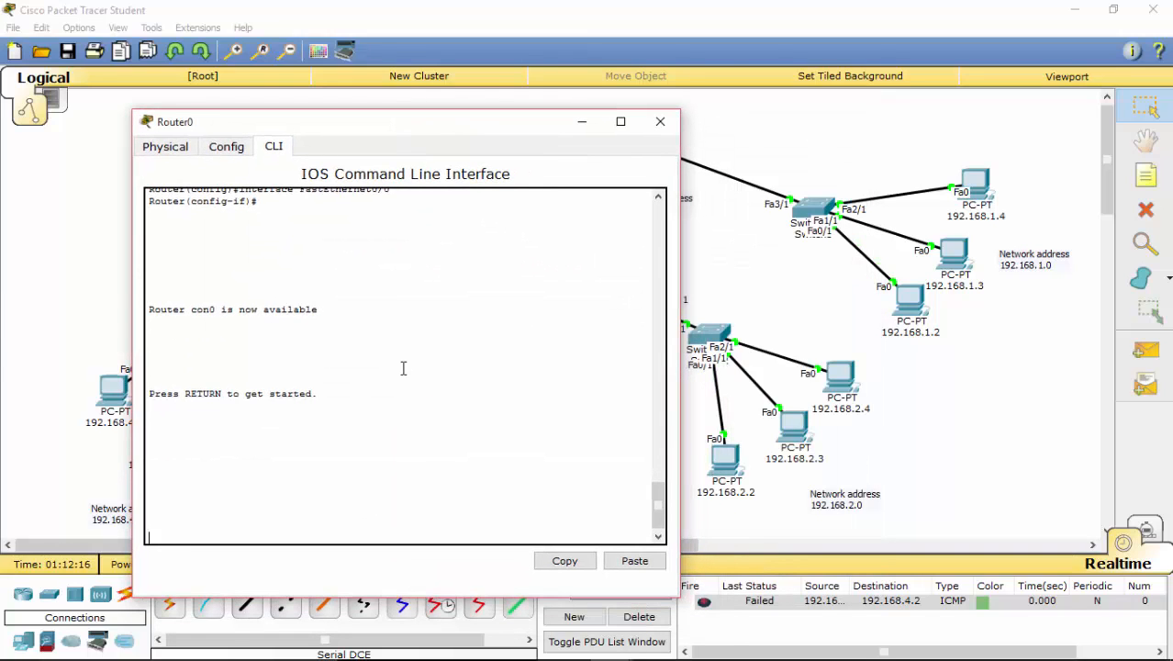
key("Return")
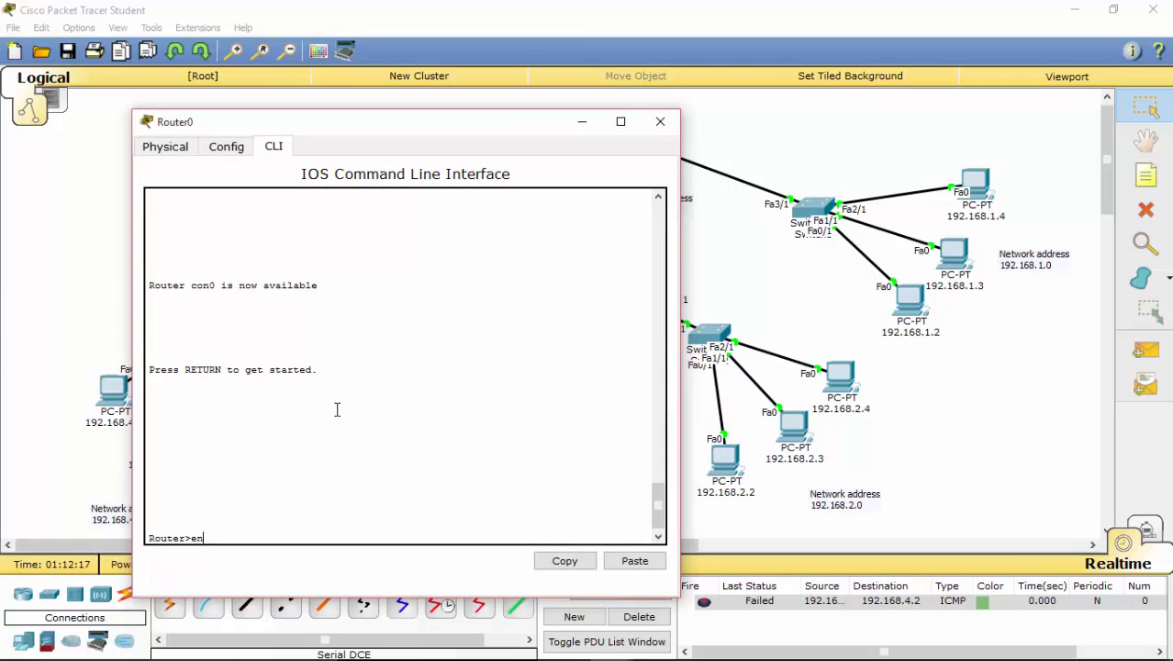
type("ena")
key("Return")
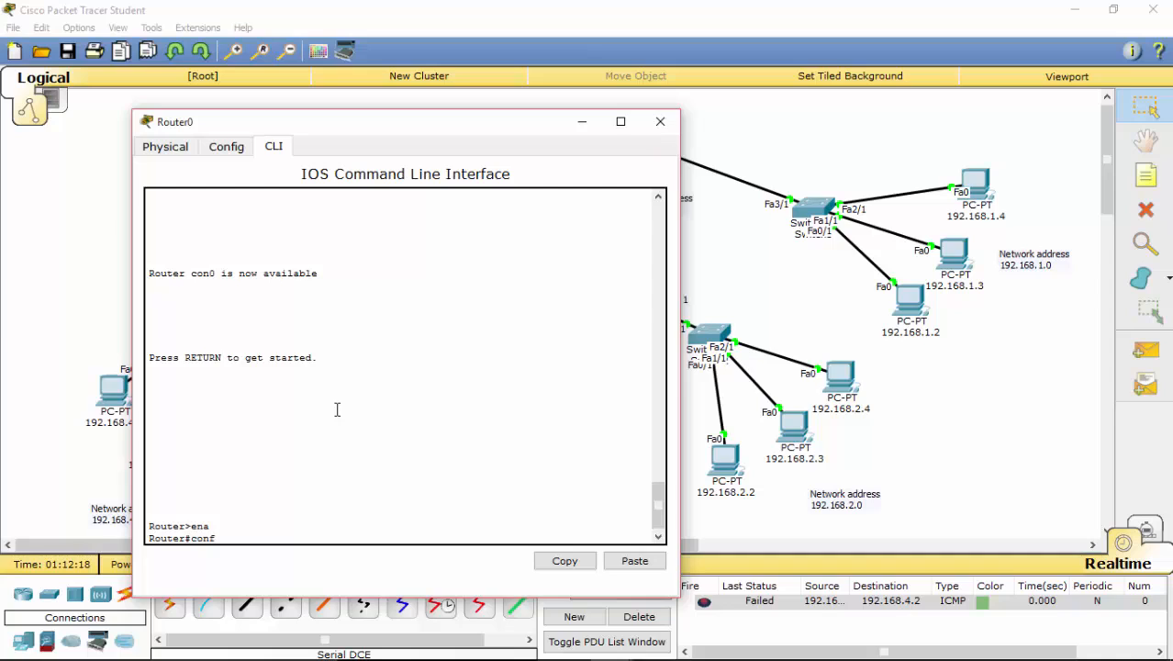
type("conf t")
key("Return")
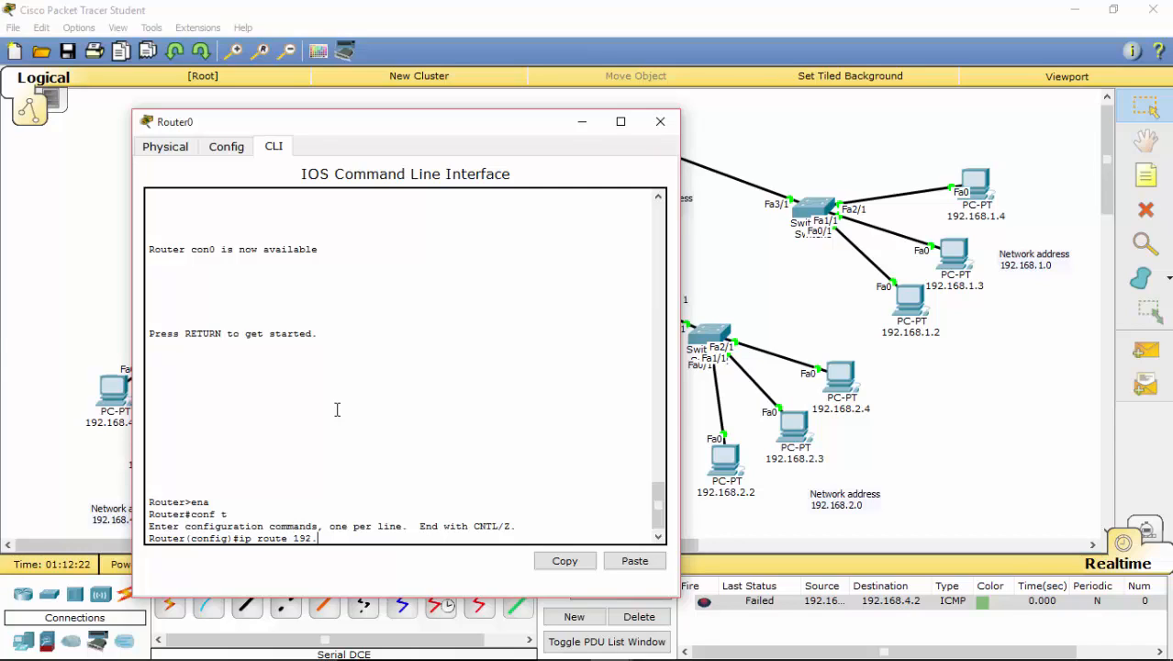
- Add a static route on Router0 with ip route 192.168.1.0 255.255.255.0 se0/1/1, and close its command line
type("8.1.0 255.255.255.0")
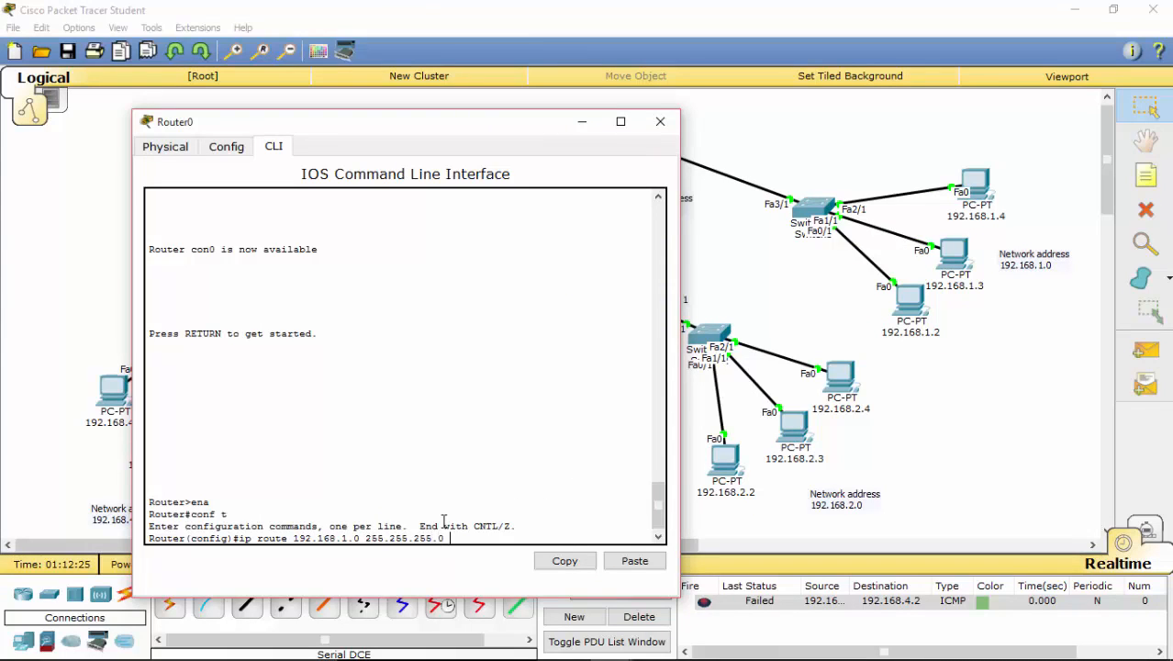
left_click_drag(362, 123, 831, 129)
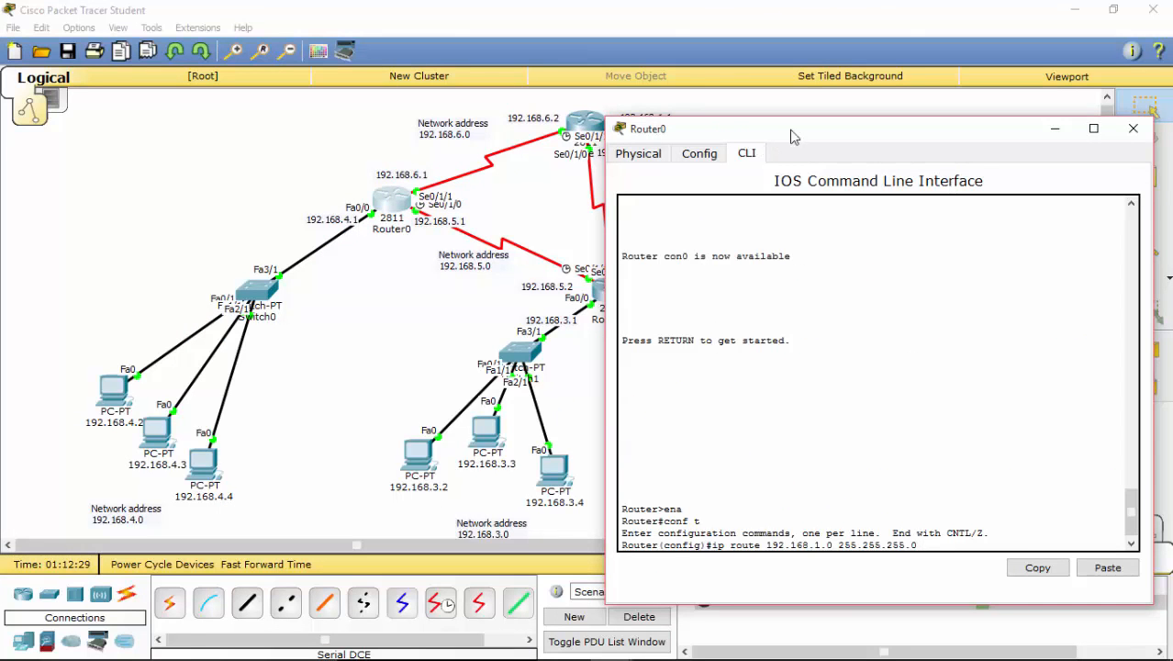
left_click_drag(791, 129, 546, 98)
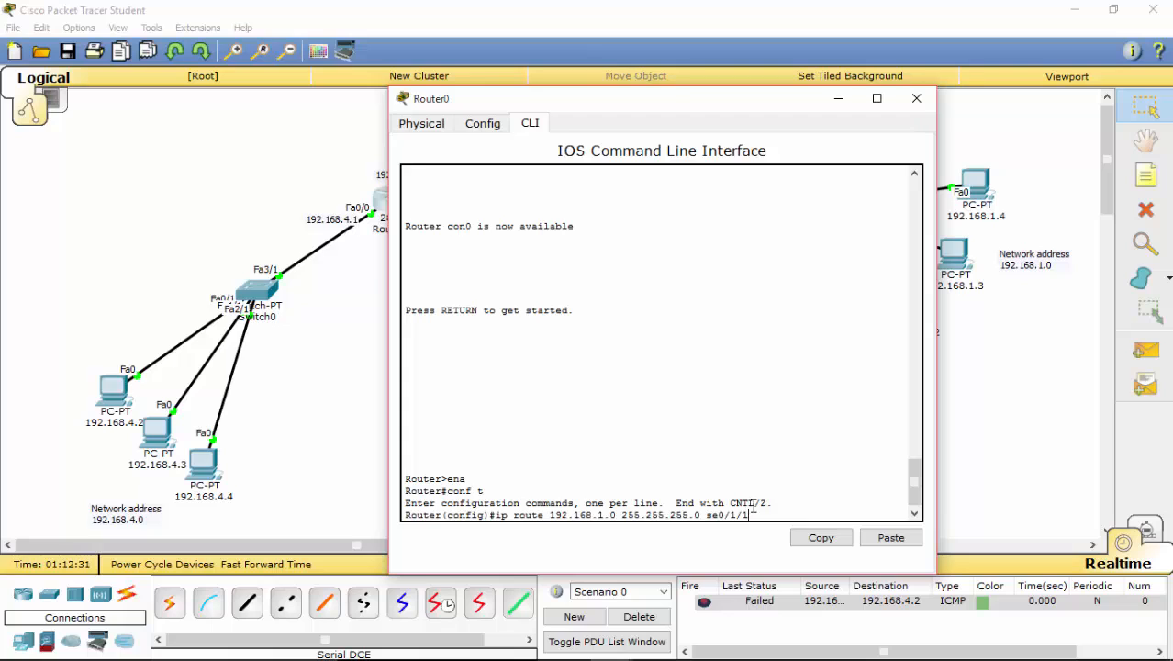
key("Return")
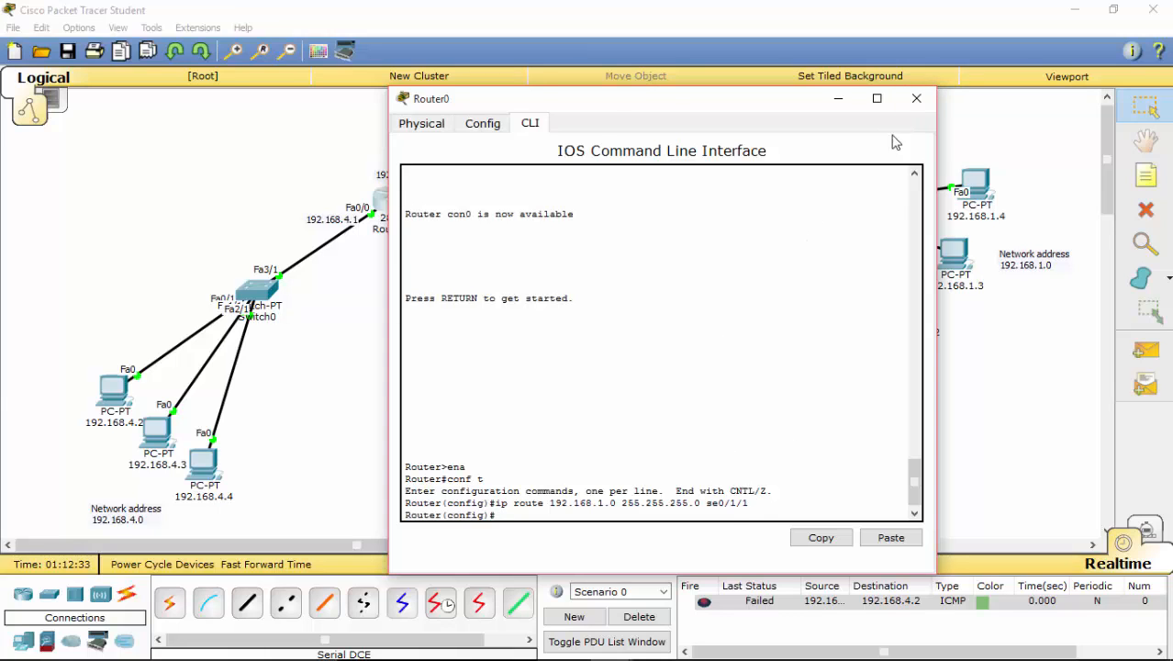
left_click(917, 98)
- Test the new route by sending a simple PDU from PC 192.168.1.4 to PC 192.168.4.2
left_click(1148, 350)
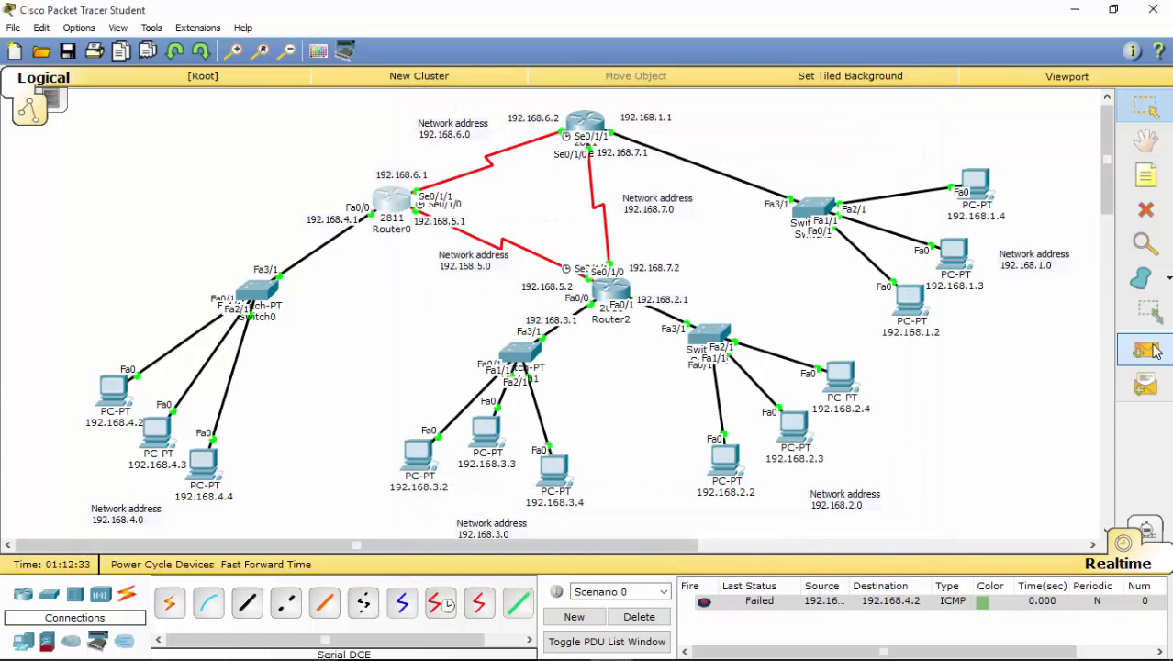
left_click(968, 192)
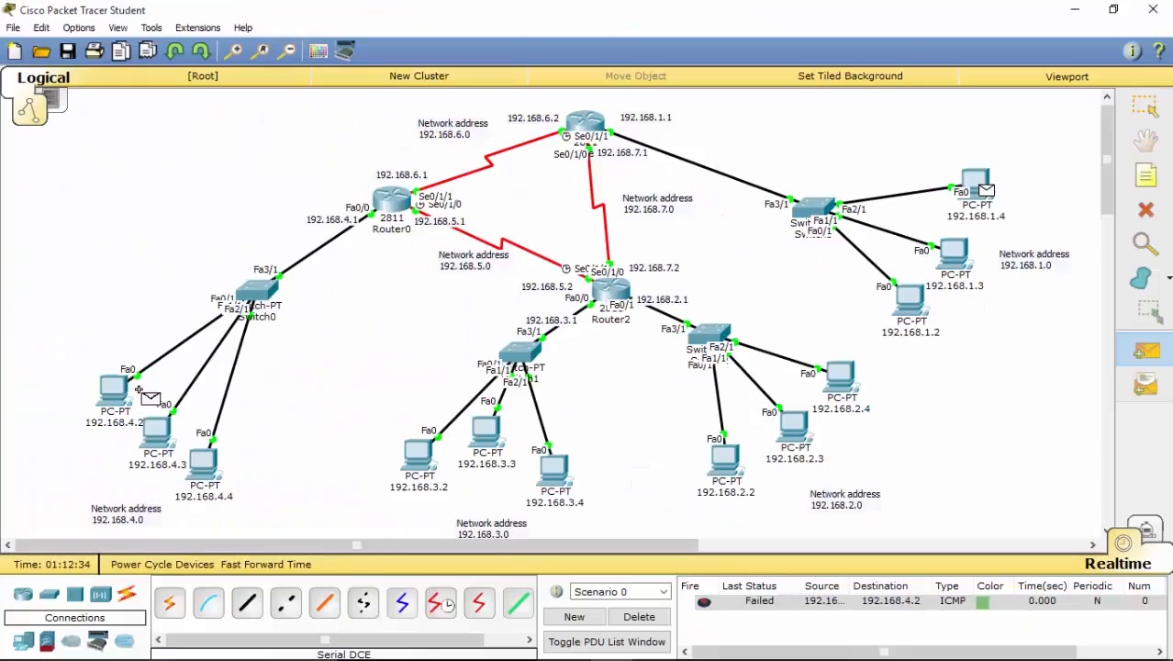
left_click(112, 389)
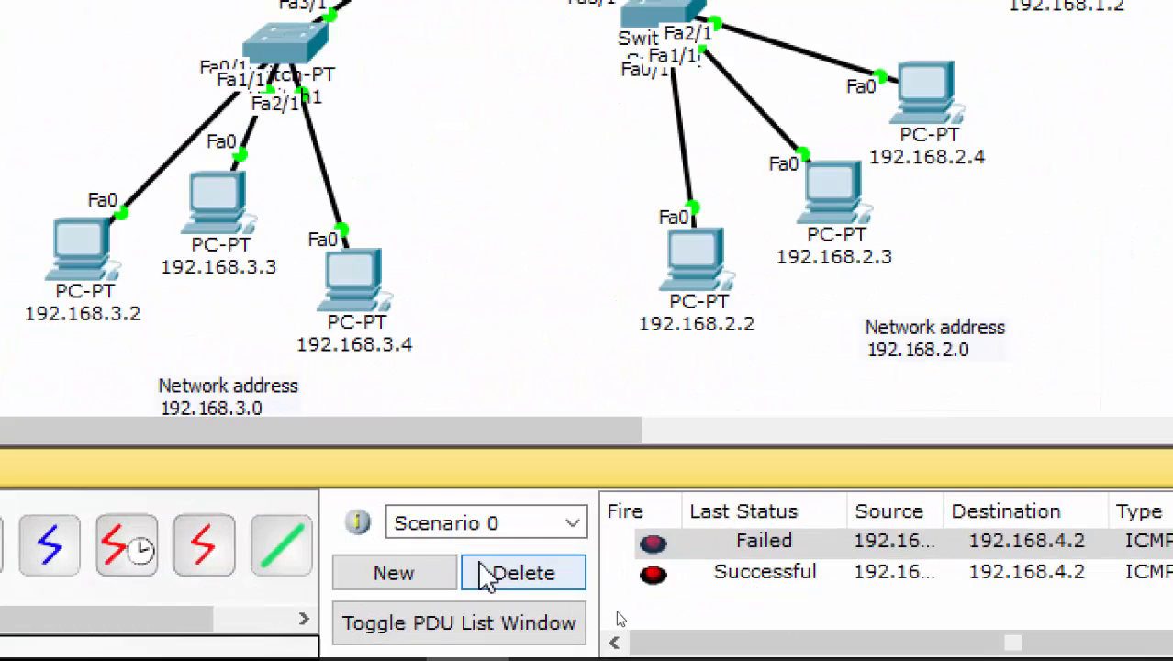
- Clear Scenario 0's PDU results, and send a simple PDU from PC 192.168.1.3 to PC 192.168.4.3
left_click(641, 617)
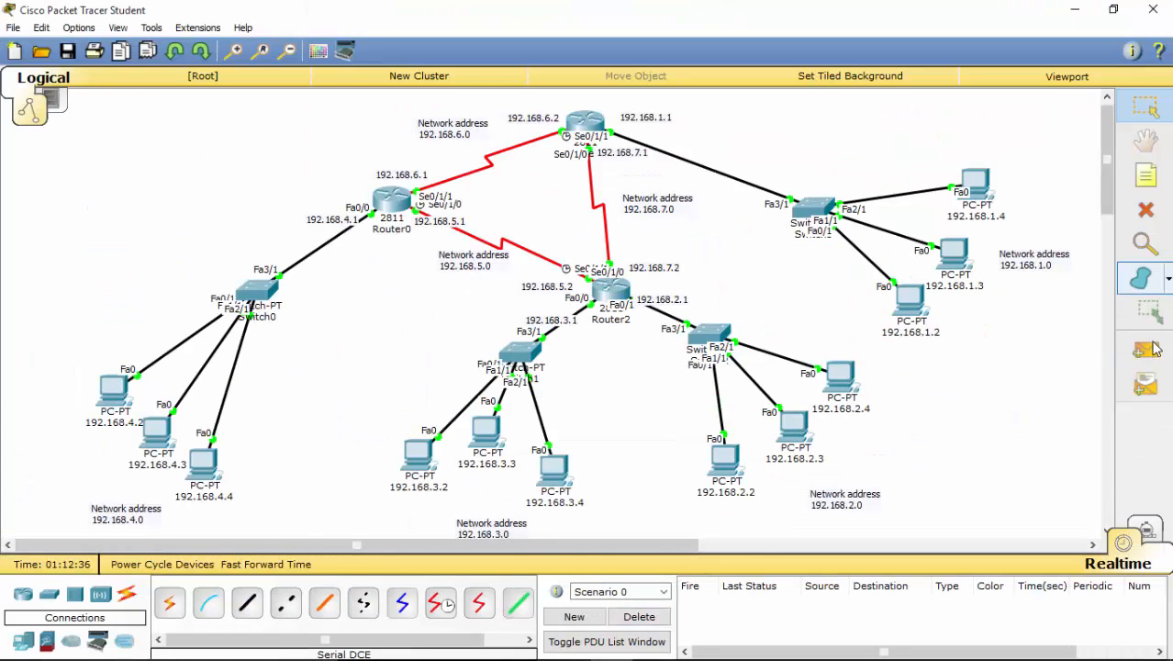
left_click(1145, 350)
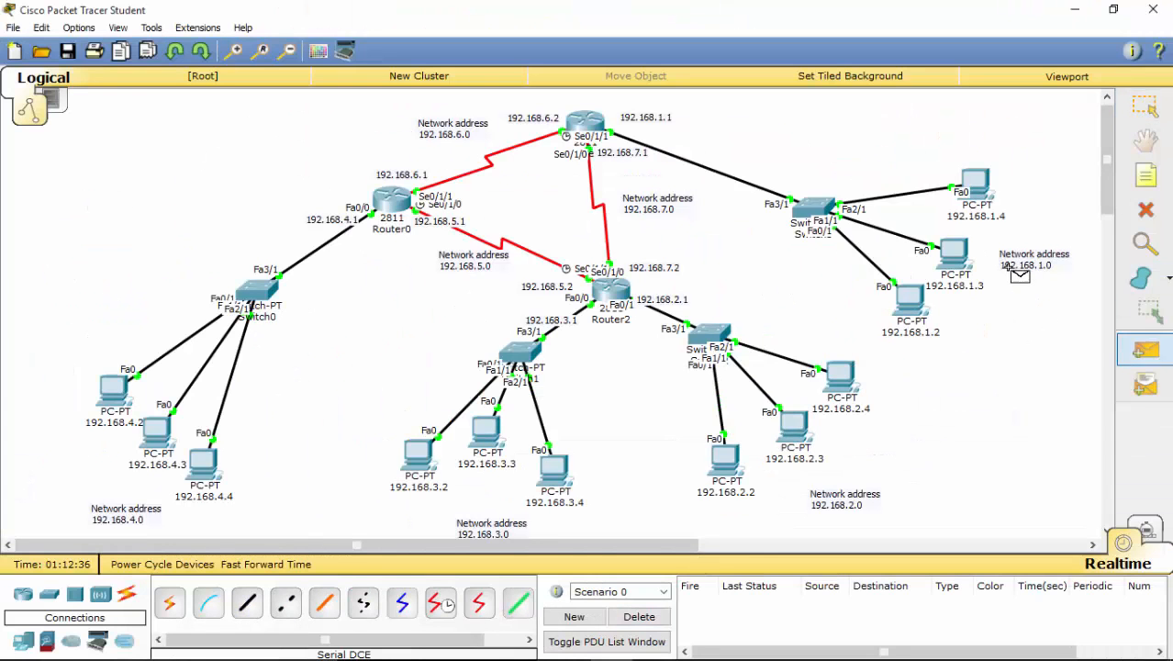
left_click(955, 259)
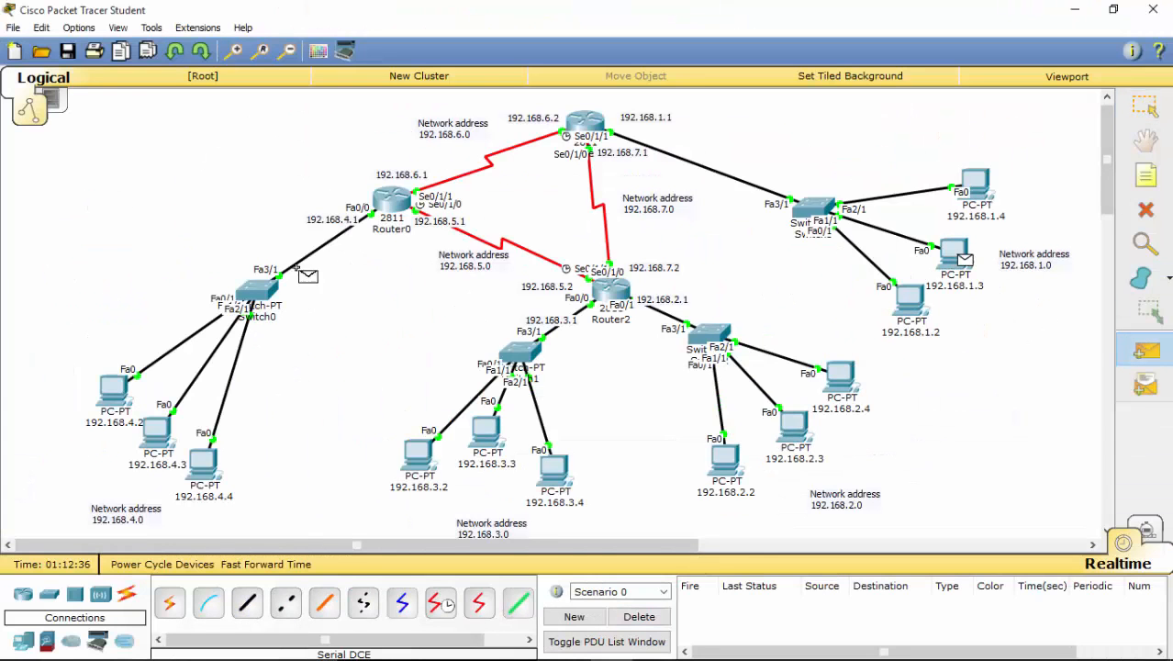
left_click(158, 432)
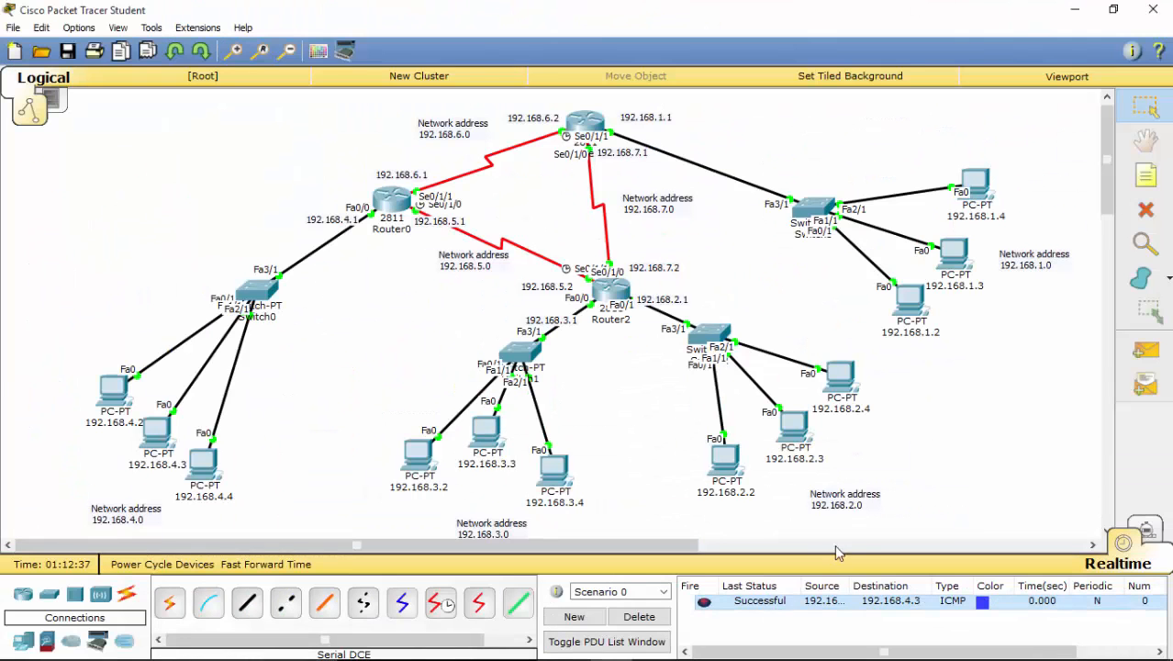
- Send simple PDUs from Router0 to PC 192.168.1.4 and to PC 192.168.2.3, and clear Scenario 0's results
left_click(1146, 350)
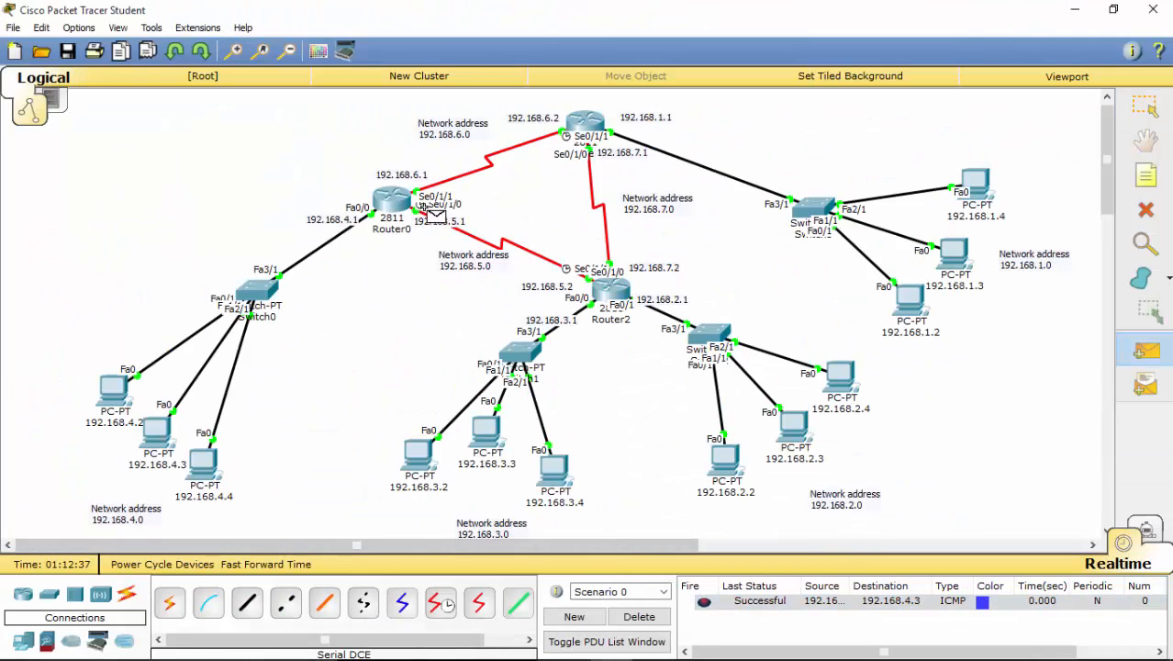
left_click(386, 196)
left_click(980, 187)
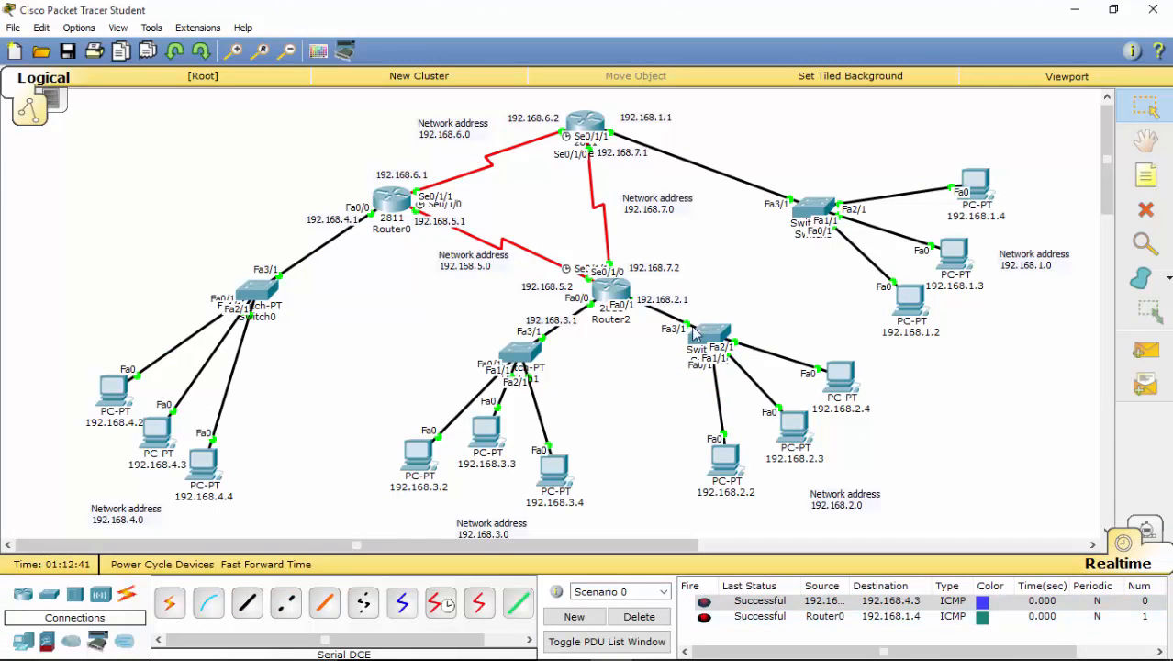
left_click(1146, 351)
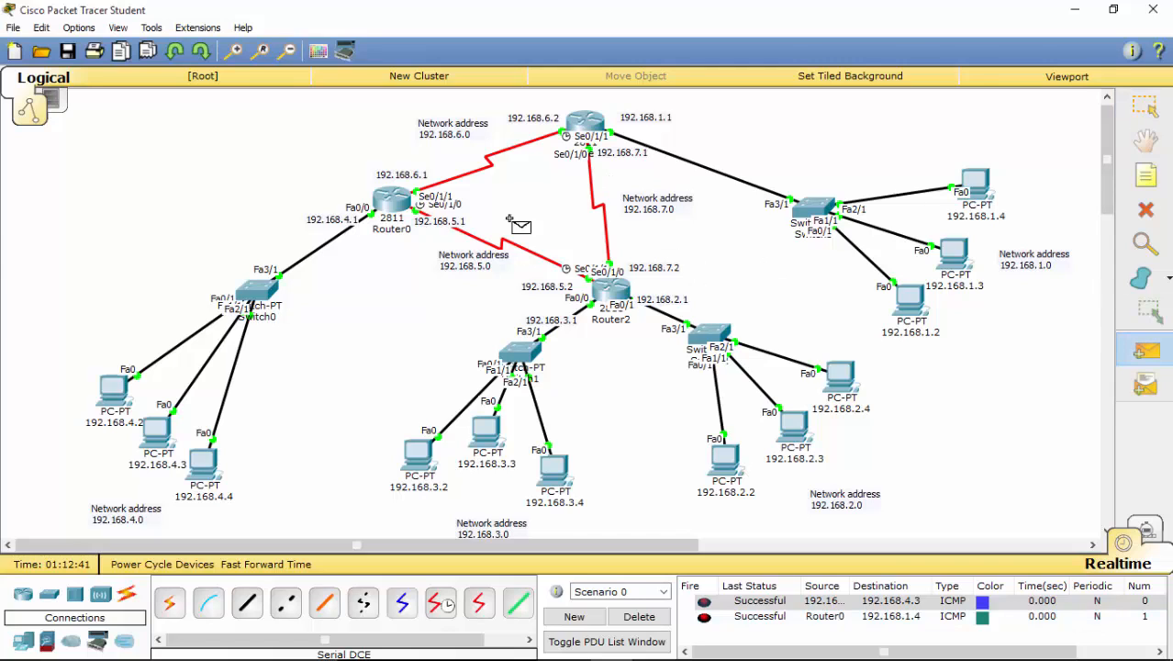
left_click(396, 200)
left_click(795, 428)
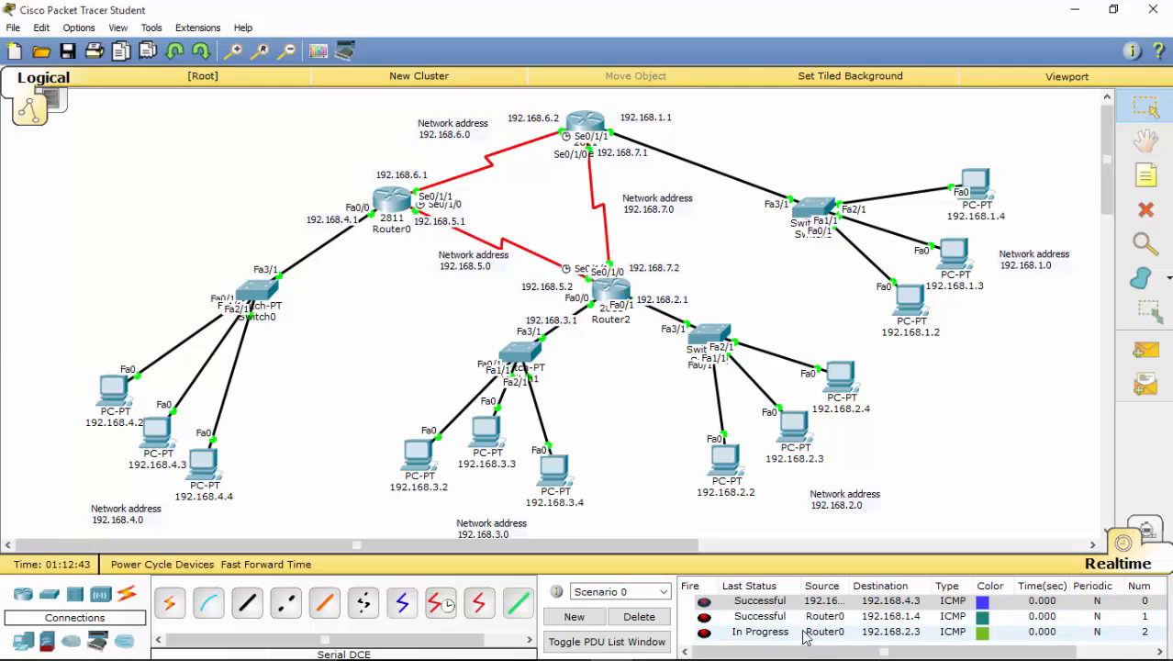
left_click(637, 615)
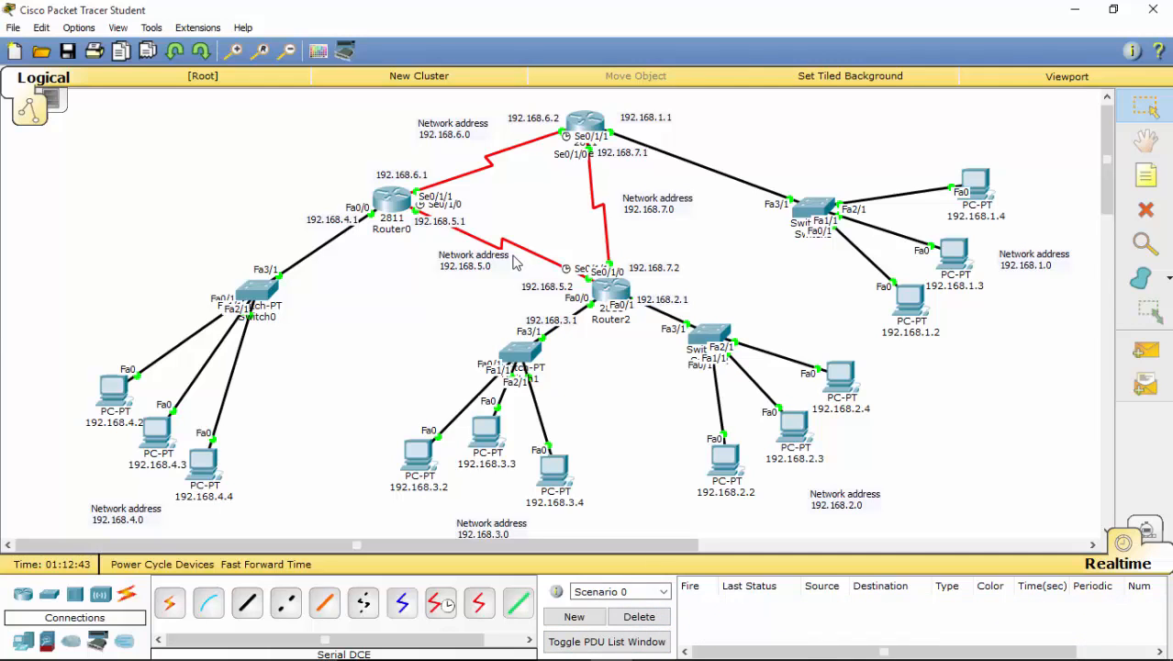
- Add a static route on Router0 with ip route 192.168.2.0 255.255.255.0 se0/1/0, and close its command line
left_click(389, 198)
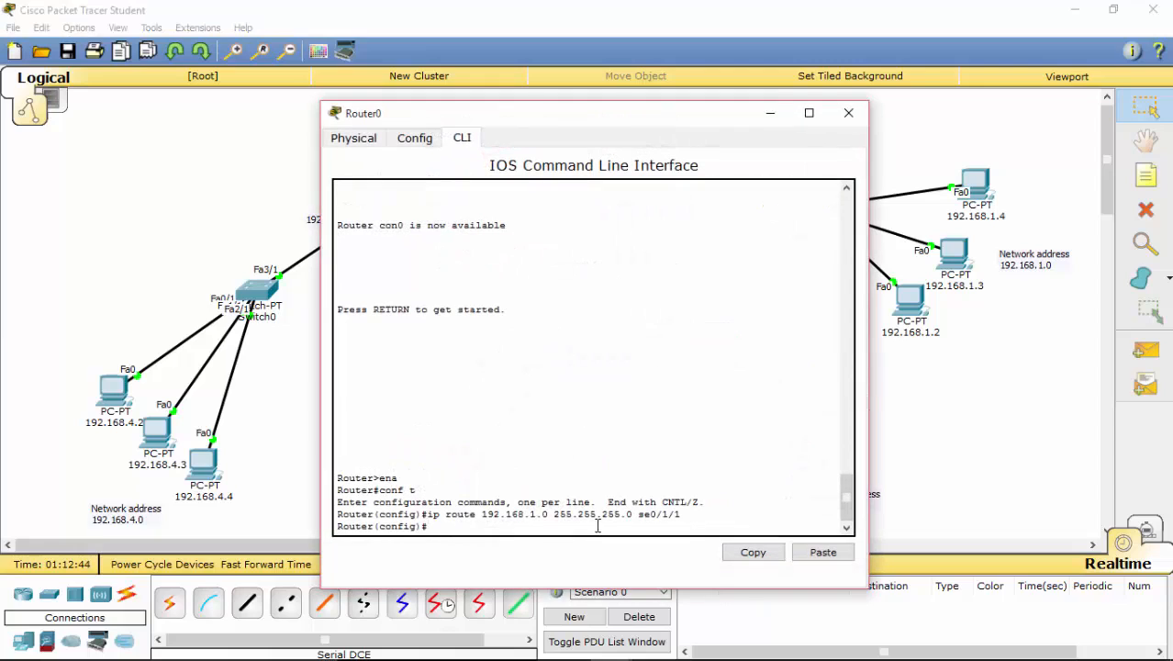
type("ip route 192.168.")
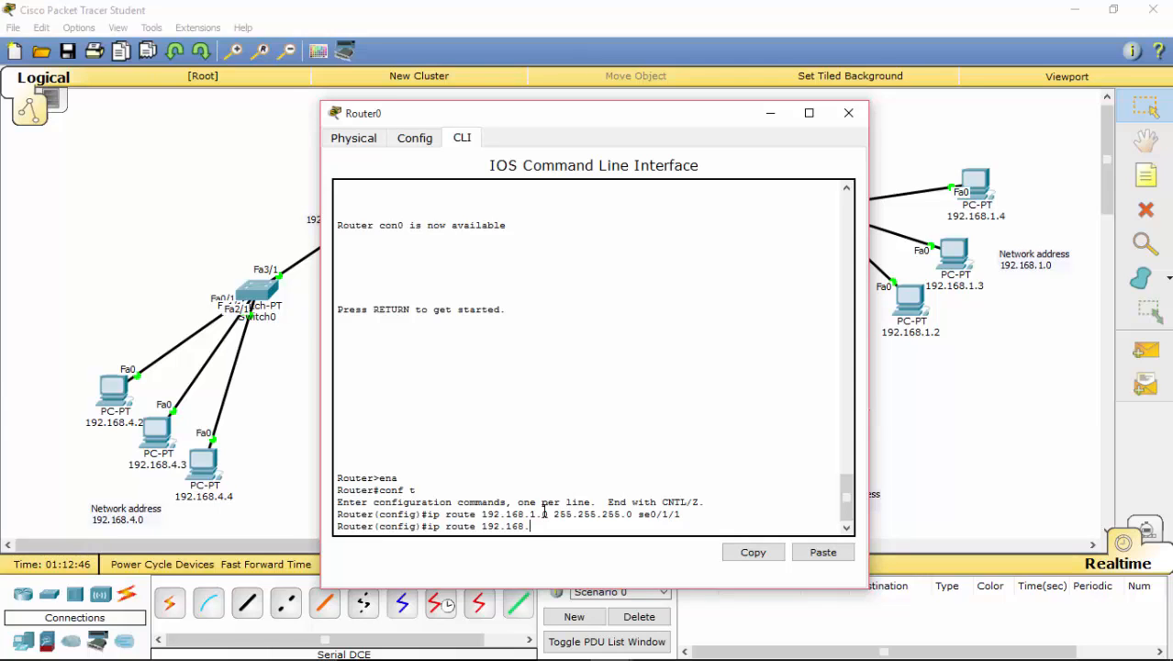
left_click_drag(621, 116, 435, 111)
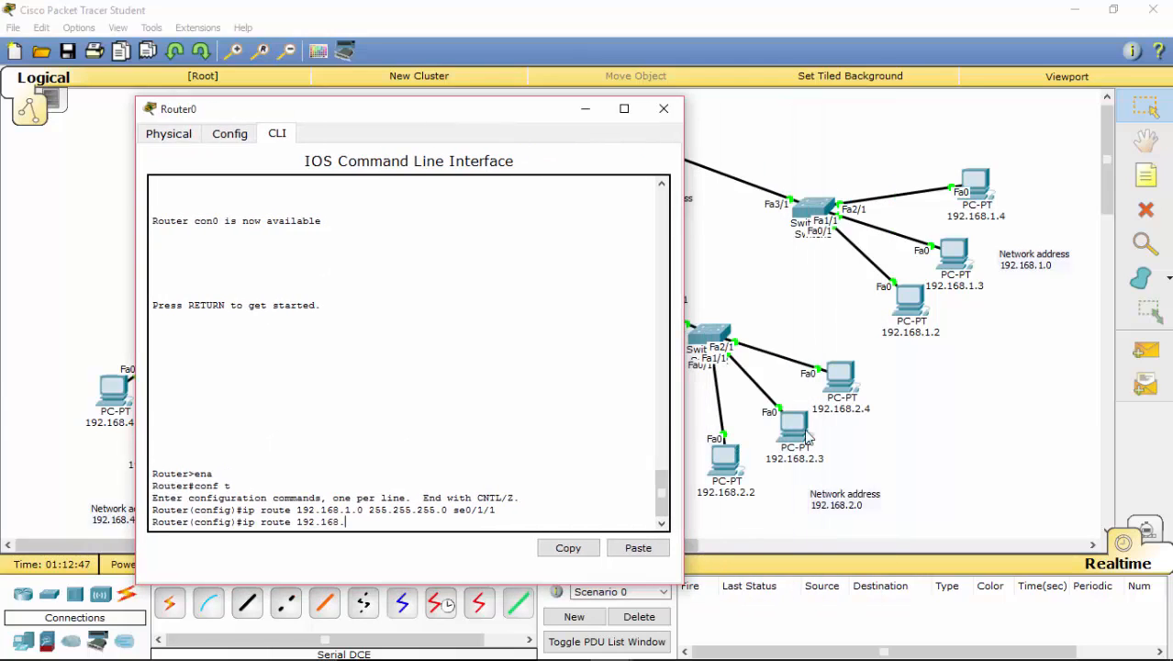
key("ctrl+2")
mouse_move(897, 371)
left_mouse_down()
mouse_move(703, 392)
mouse_move(880, 543)
mouse_move(886, 435)
left_mouse_up()
left_click_drag(823, 527, 875, 515)
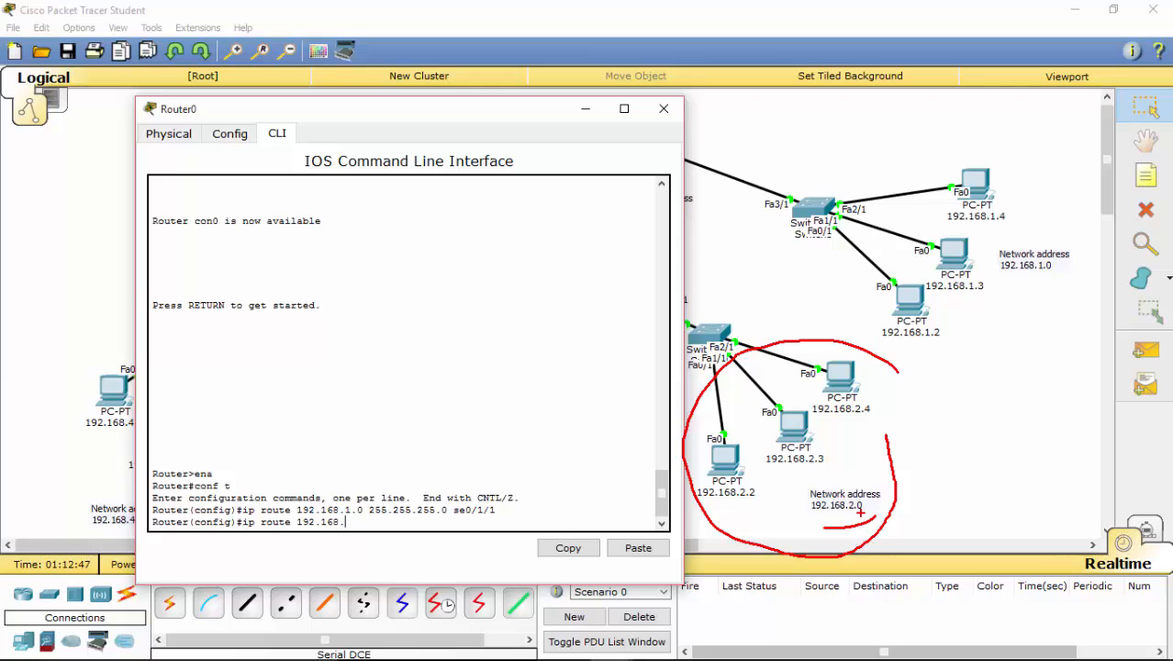
key("Escape")
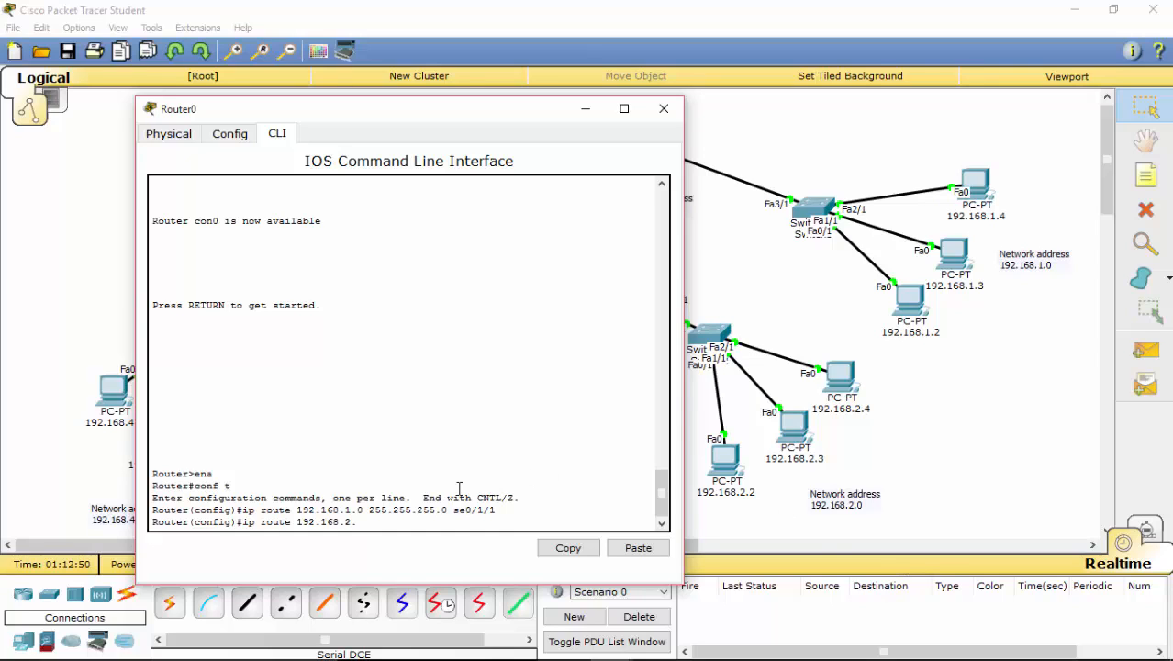
type("0 255.255.255.0")
left_click_drag(460, 109, 945, 171)
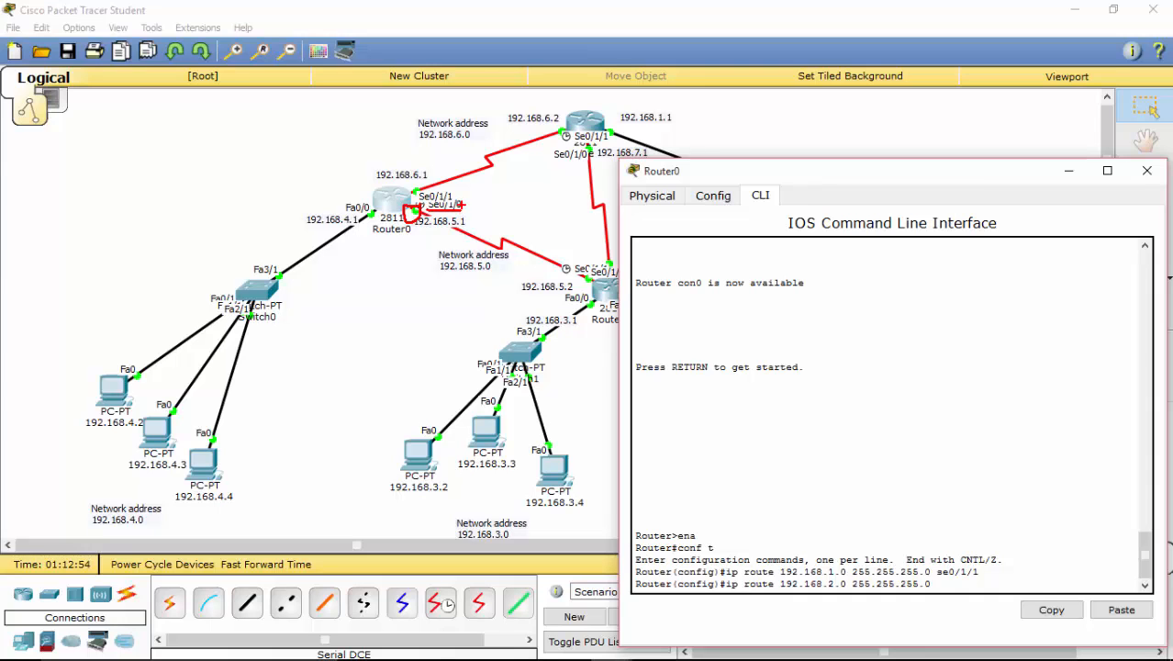
left_click_drag(751, 171, 401, 98)
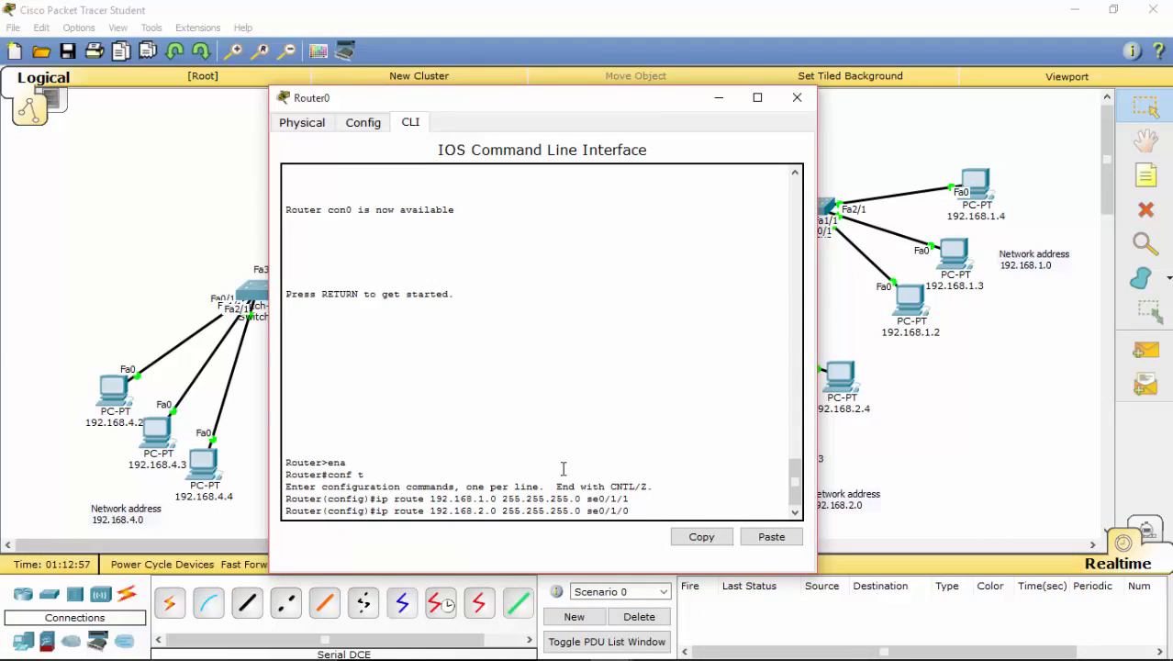
key("Return")
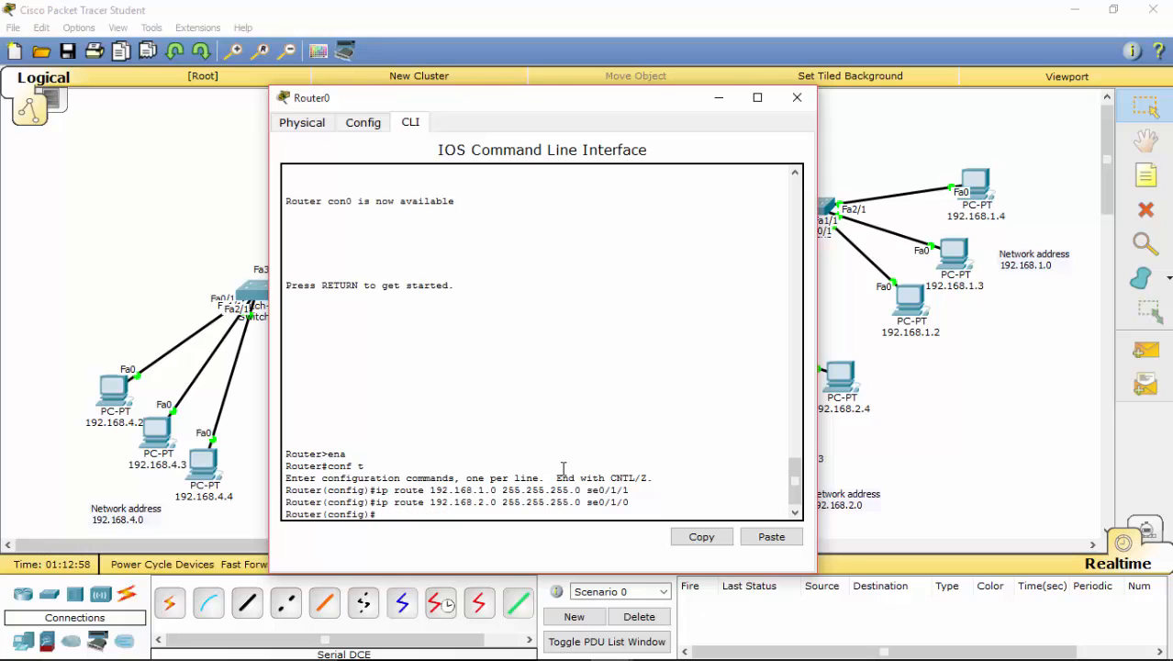
left_click(797, 98)
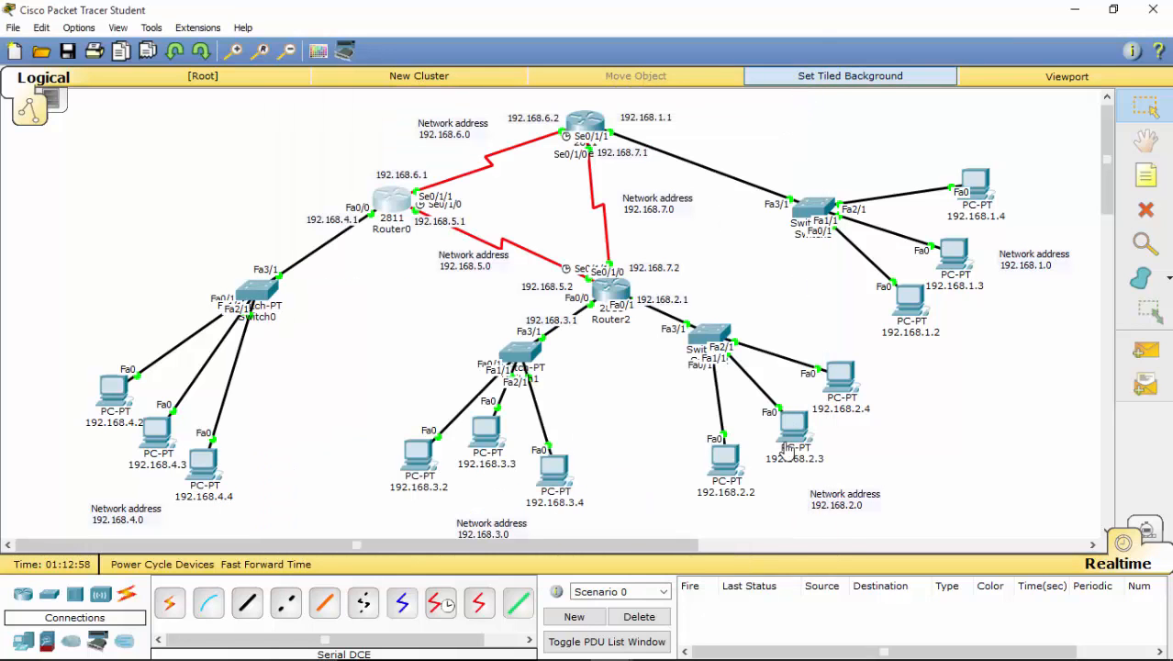
- Retest the 192.168.2.0 route by sending a simple PDU from Router0 to PC 192.168.2.3
left_click(850, 75)
left_click(830, 52)
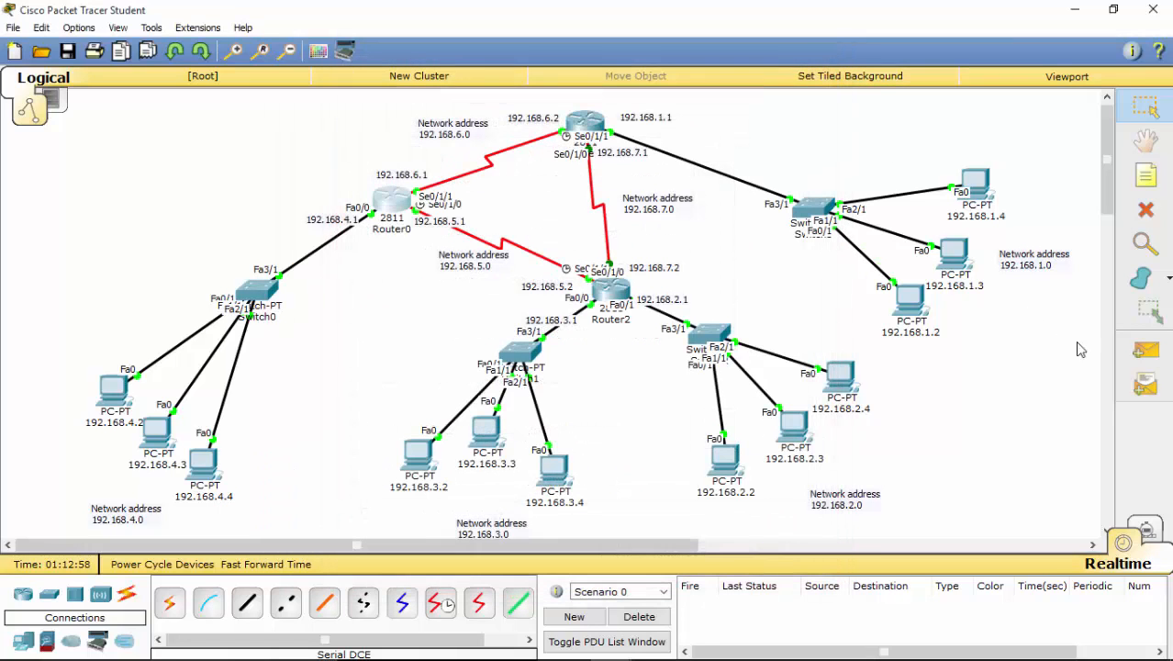
left_click(1145, 350)
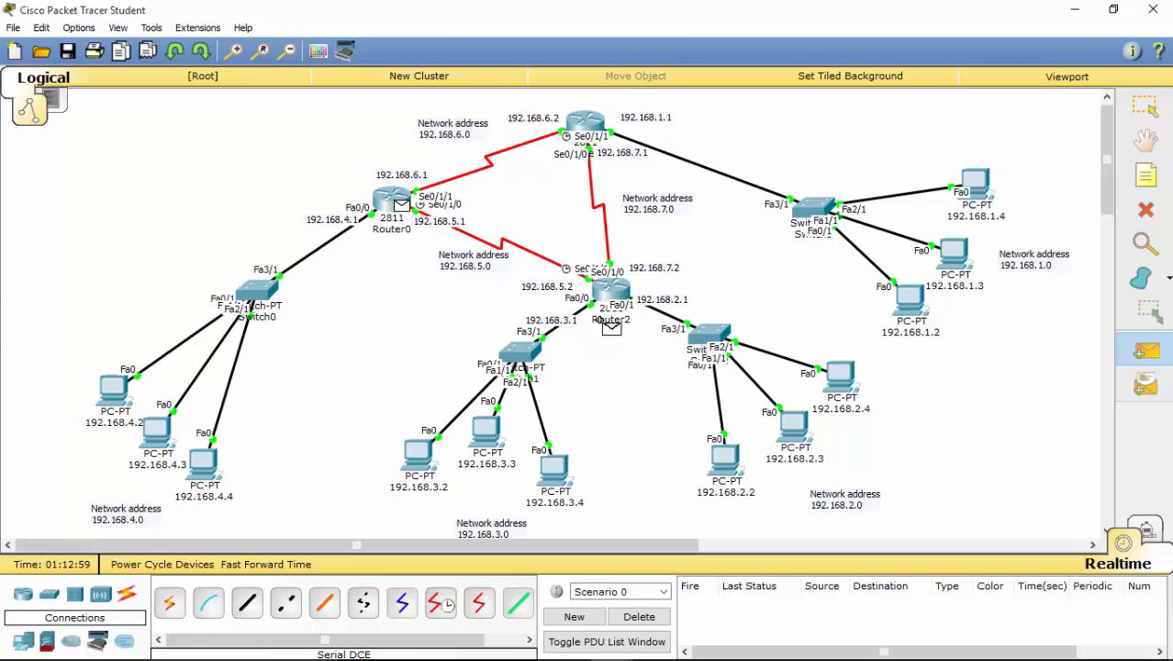
left_click(792, 424)
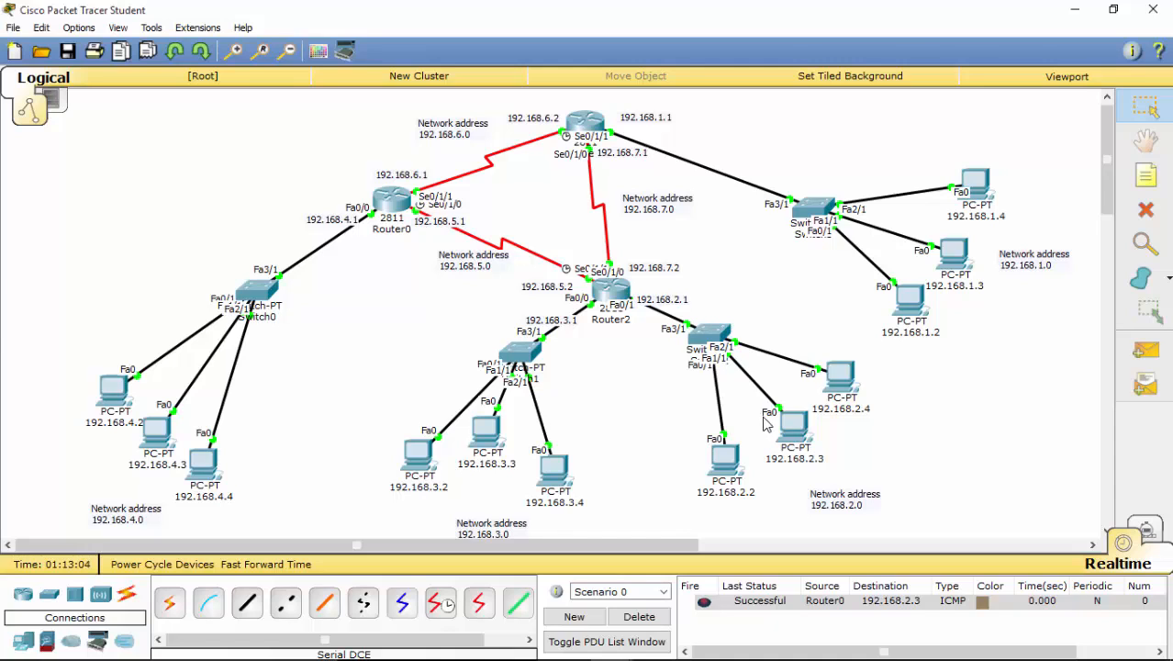
mouse_move(787, 430)
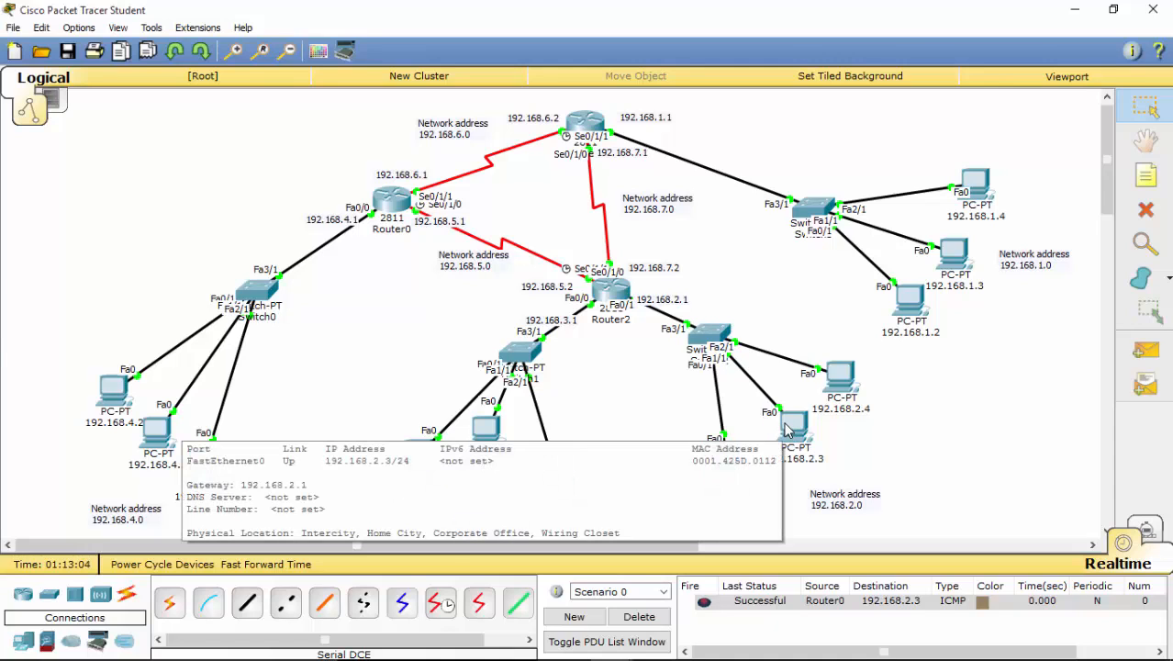